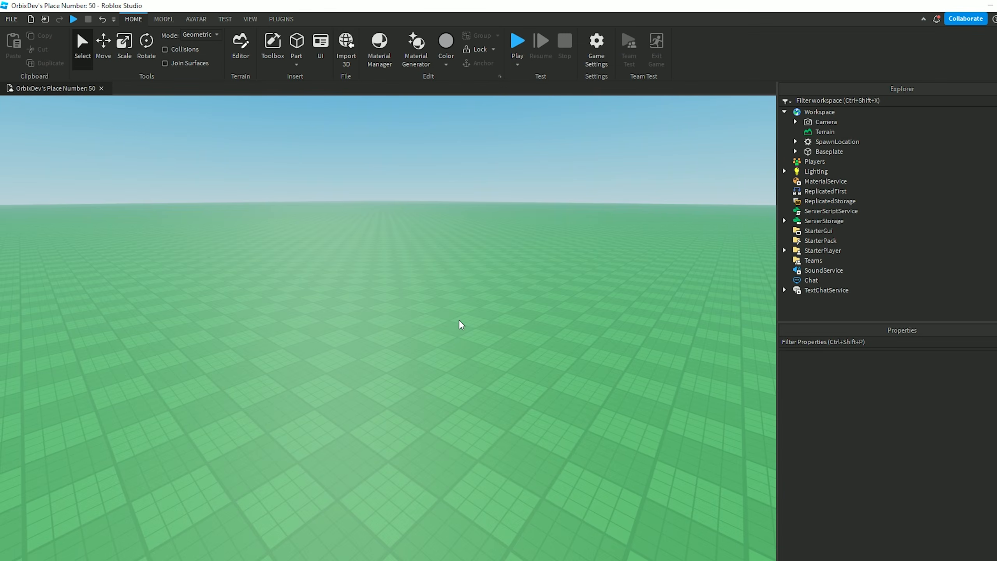
right_click_drag(431, 309, 431, 309)
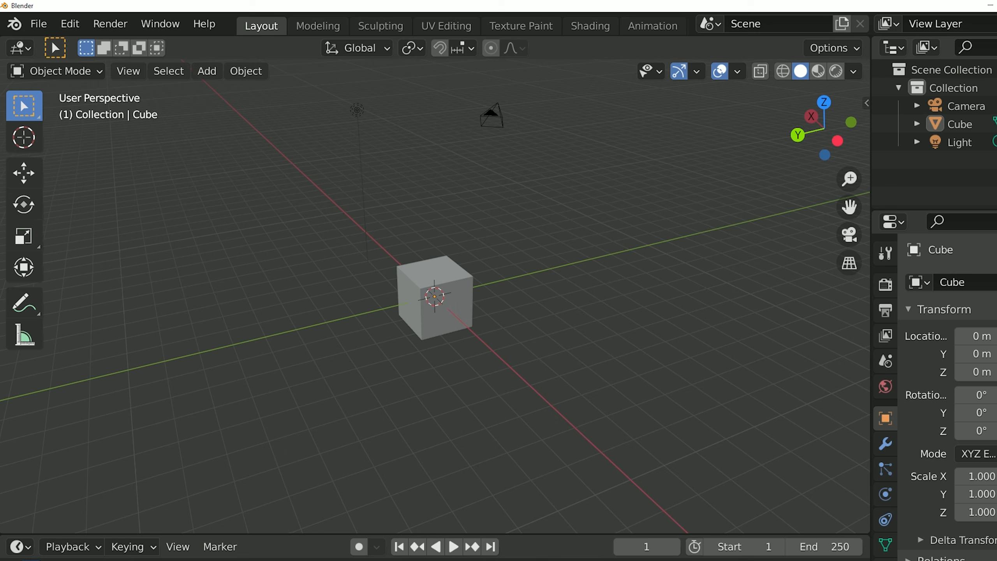
scroll(444, 402, "down", 5)
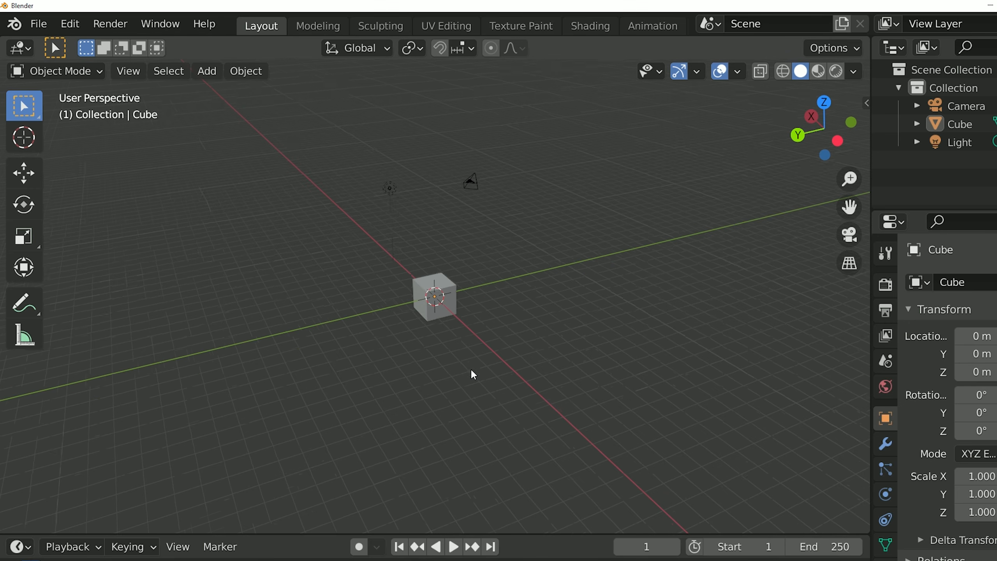
scroll(470, 368, "up", 3)
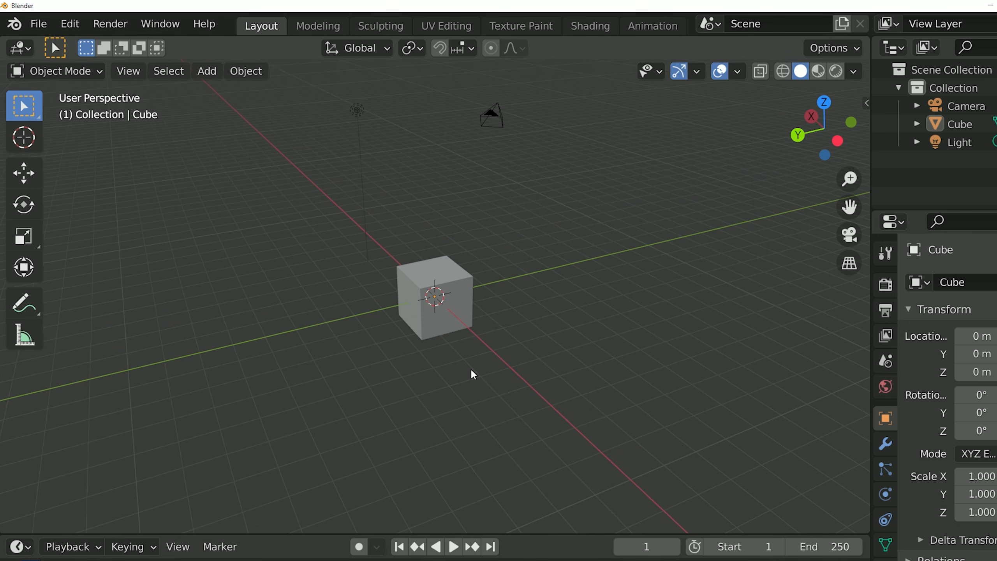
scroll(461, 301, "down", 3)
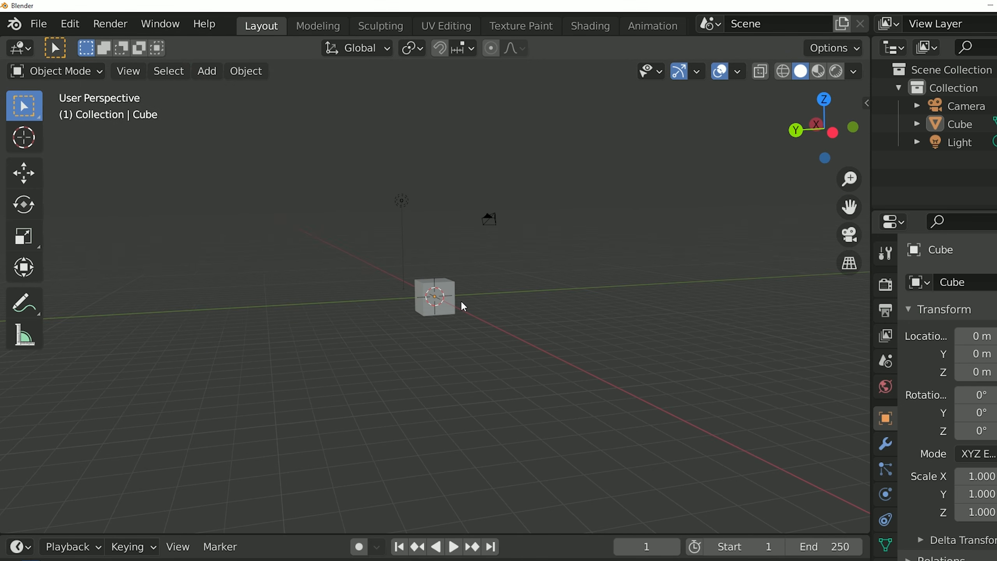
scroll(480, 341, "up", 2)
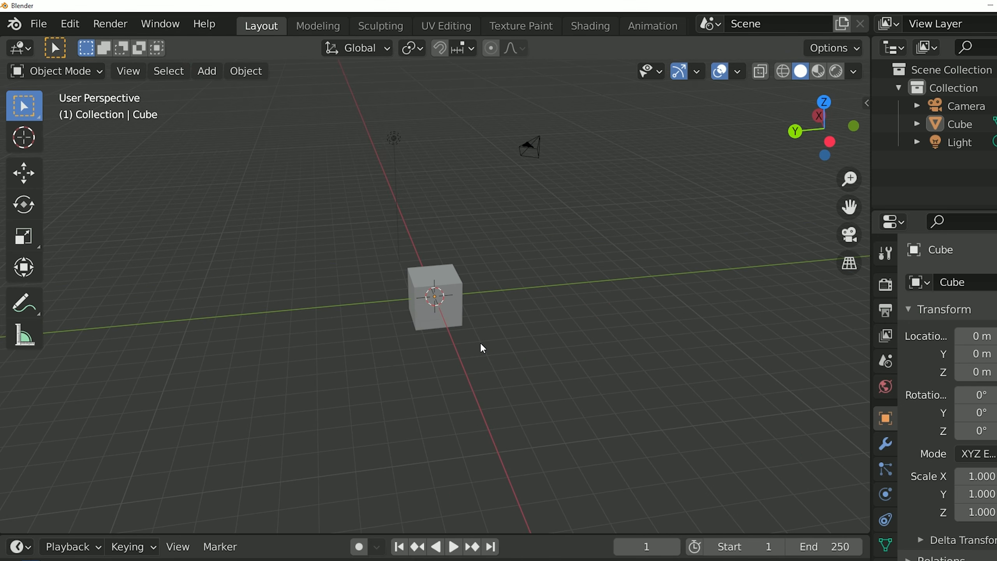
scroll(479, 341, "down", 2)
middle_click_drag(479, 341, 356, 197)
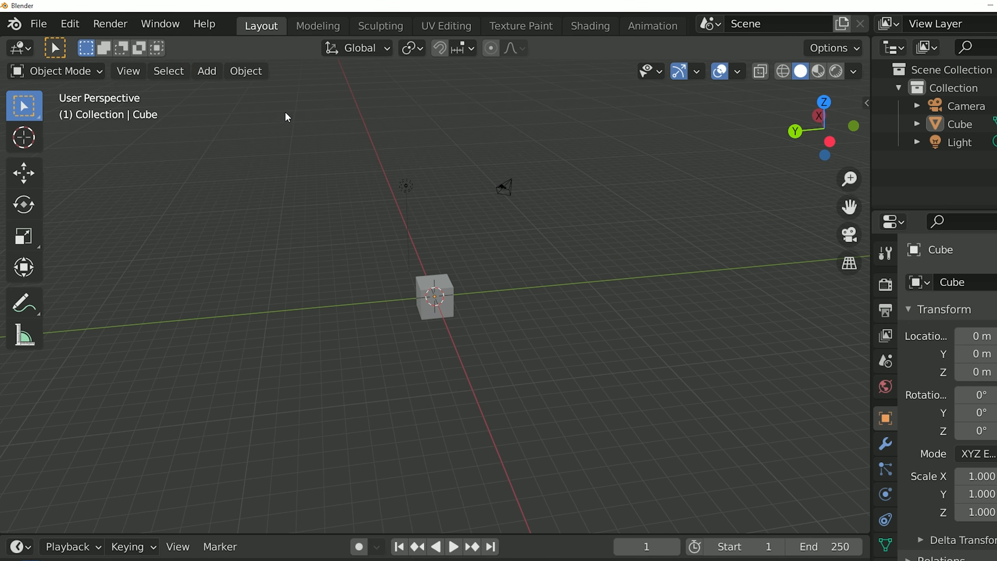
Select the default camera, cube and light together and delete them from the scene.
left_click_drag(285, 111, 331, 180)
left_click_drag(244, 109, 630, 426)
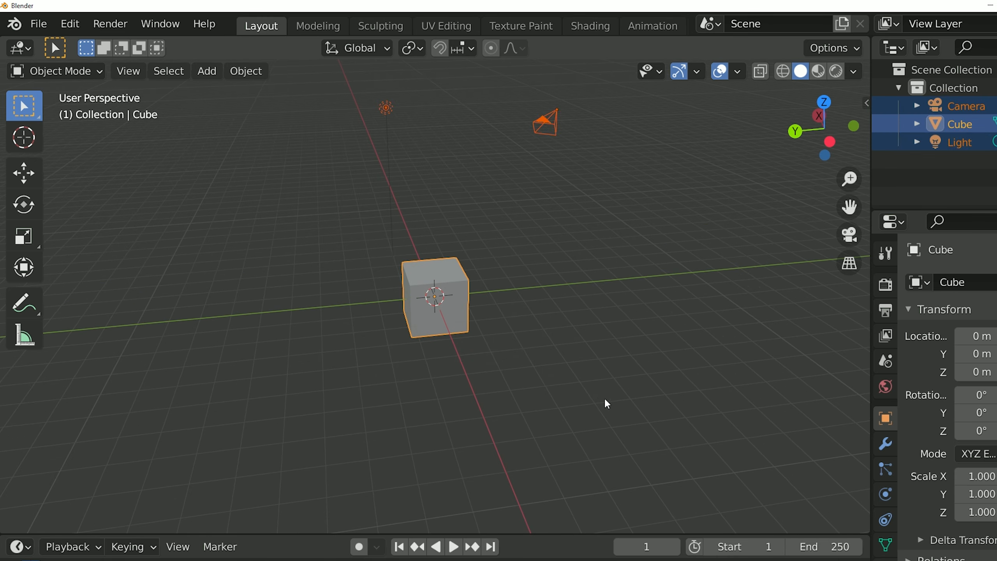
right_click(427, 317)
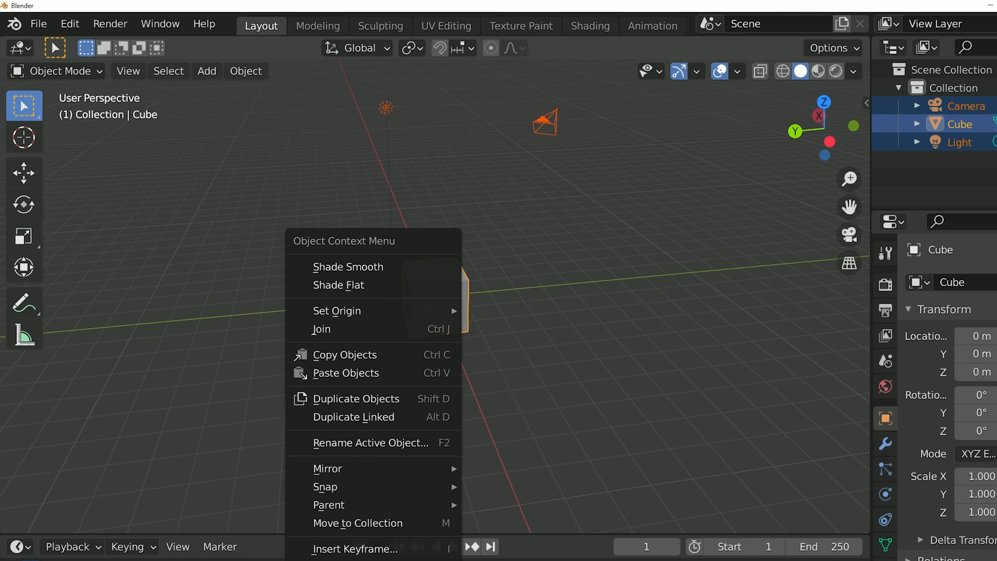
left_click(361, 560)
middle_click_drag(322, 207, 407, 312)
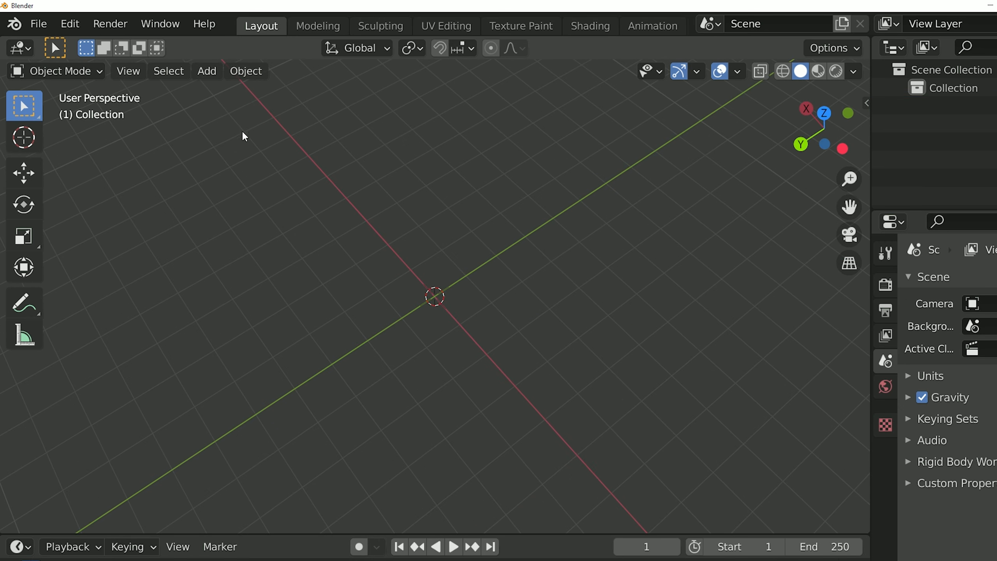
left_click(218, 72)
key("Escape")
left_click(207, 71)
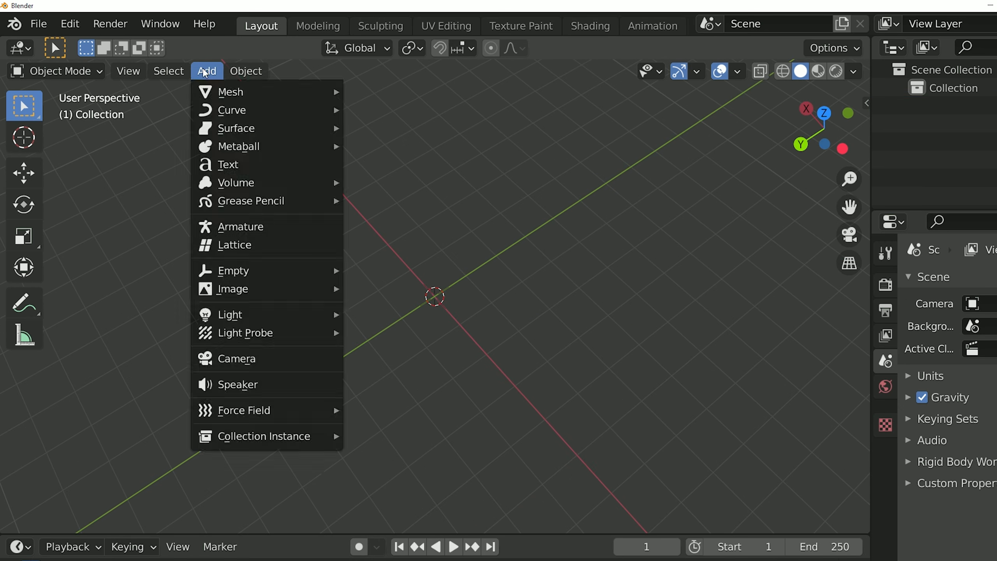
mouse_move(228, 92)
left_click(394, 134)
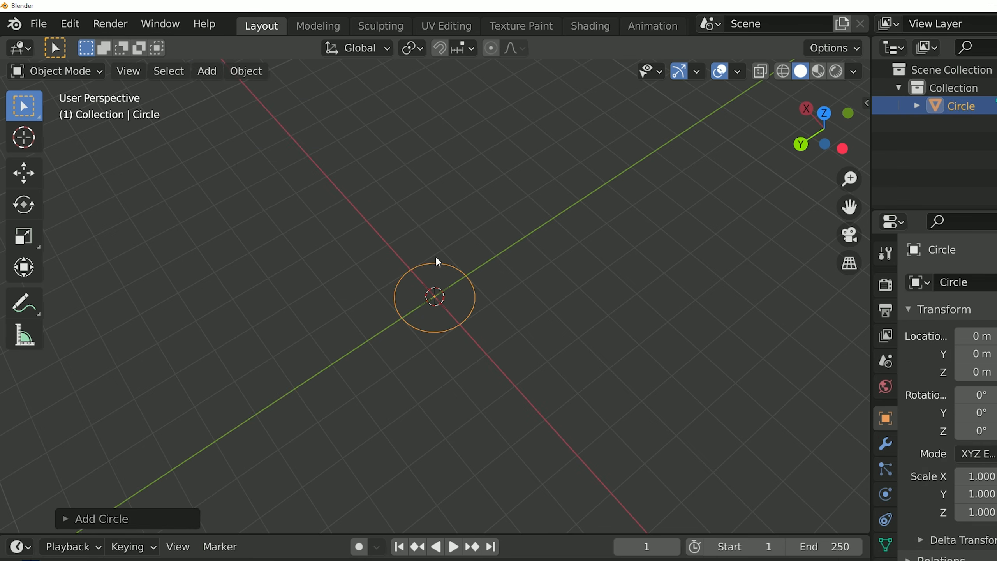
left_click(153, 528)
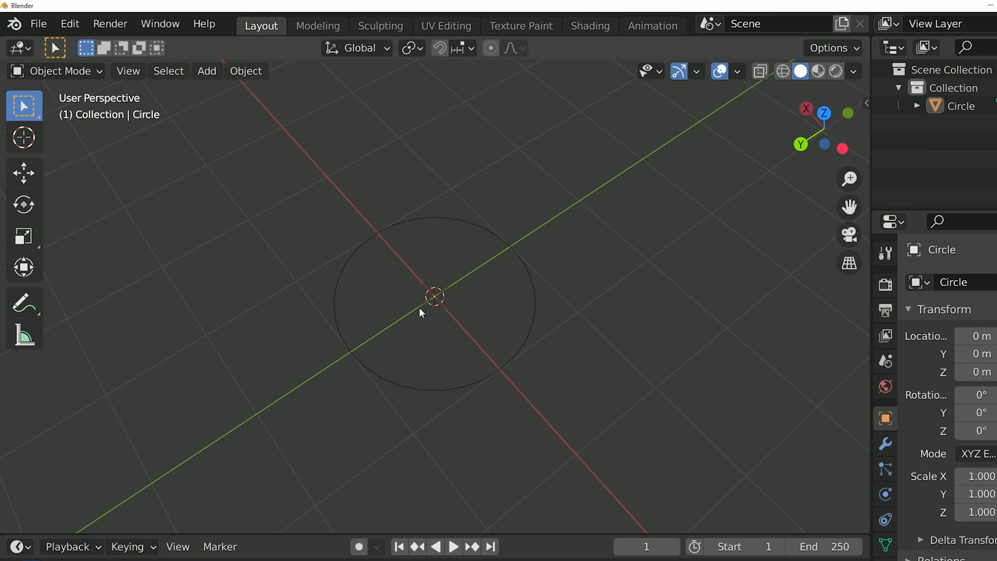
key("a")
key("Delete")
Add a mesh circle at the origin and set its vertex count to 10.
left_click(207, 71)
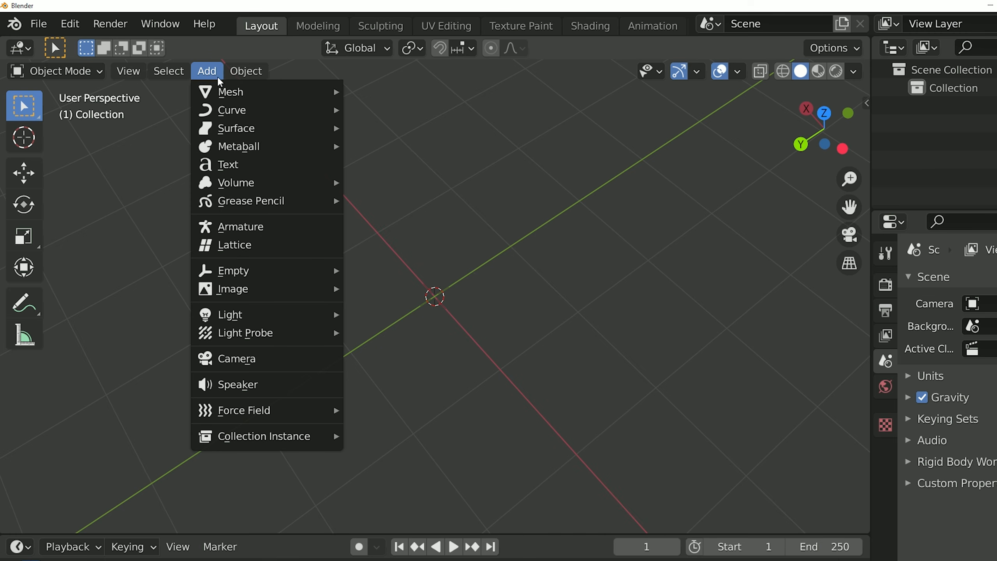
mouse_move(230, 91)
left_click(393, 130)
left_click(106, 518)
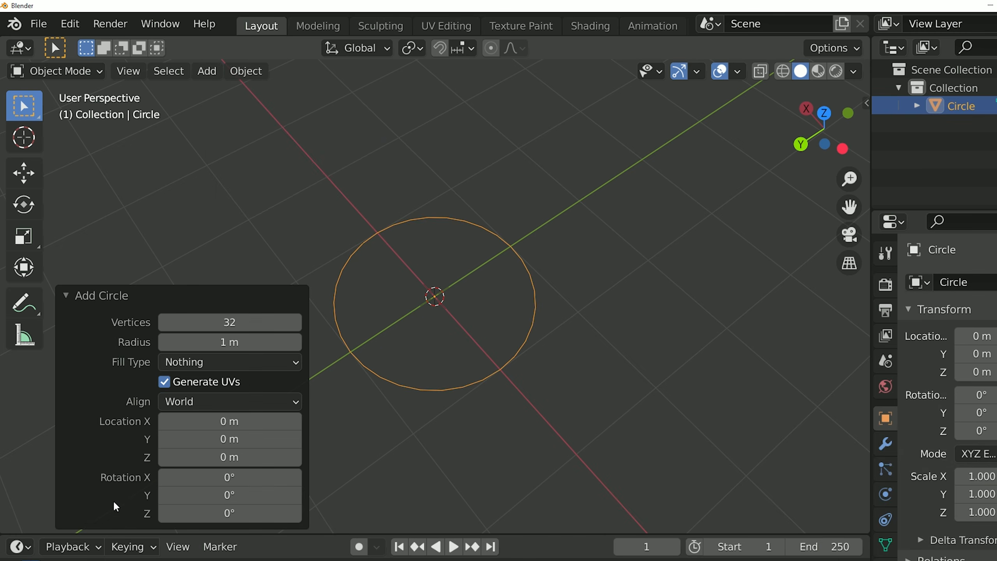
mouse_move(250, 325)
left_mouse_down()
mouse_move(219, 324)
mouse_move(236, 324)
left_mouse_up()
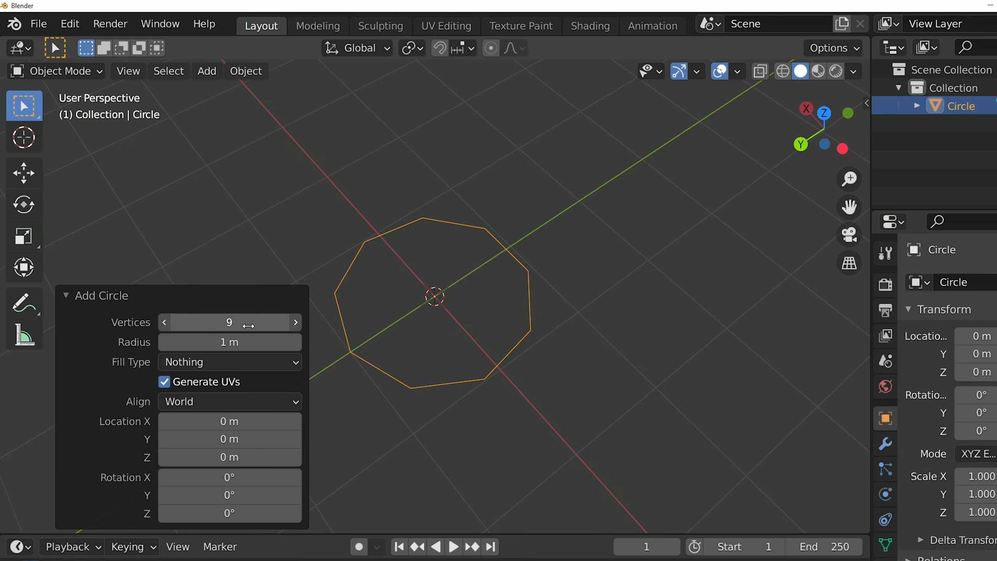
left_click(297, 323)
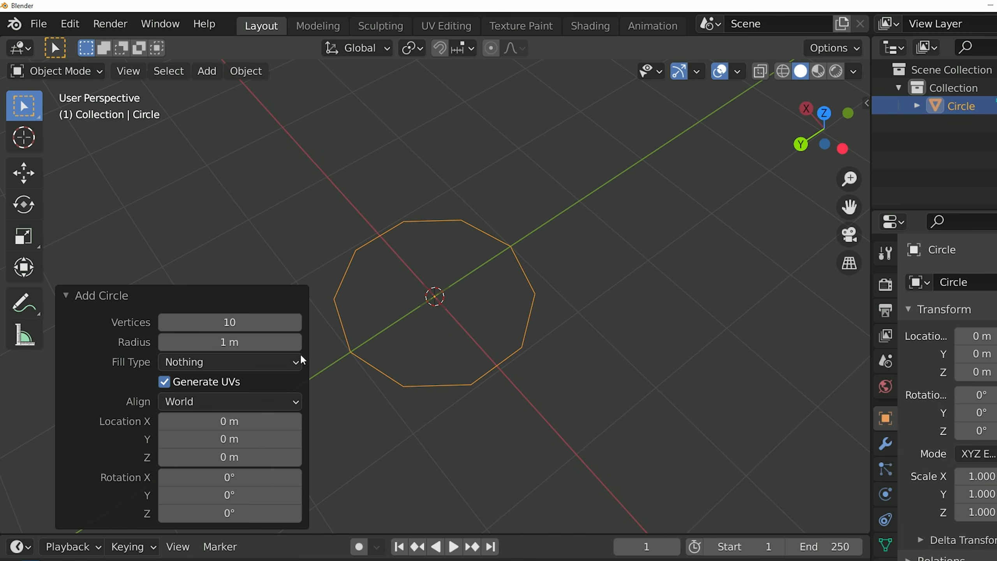
Select the ten-sided circle, open it for mesh editing in the Modeling workspace and view it from the top.
middle_click_drag(456, 283, 489, 268)
left_click(473, 254)
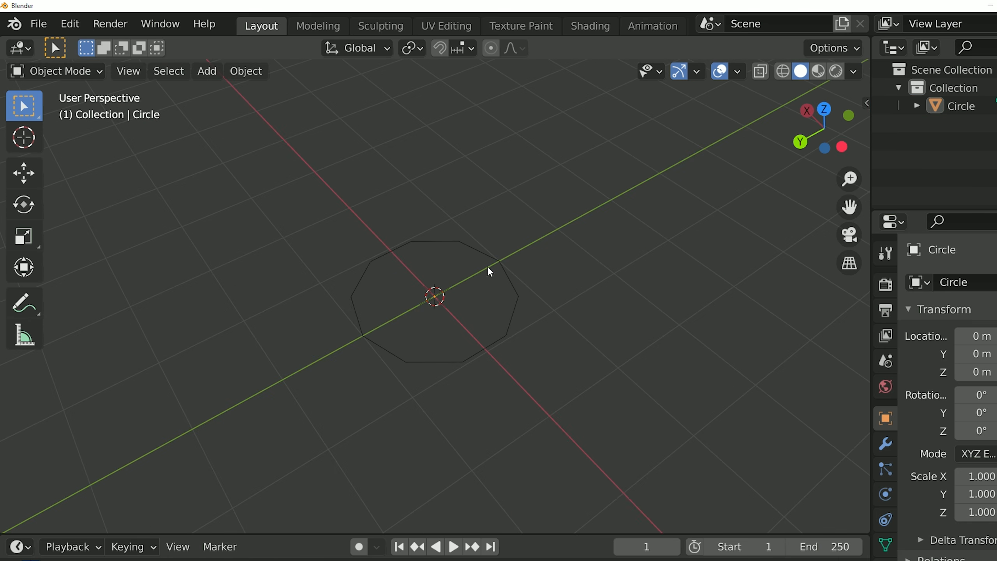
left_click(486, 348)
middle_click_drag(679, 485, 590, 336)
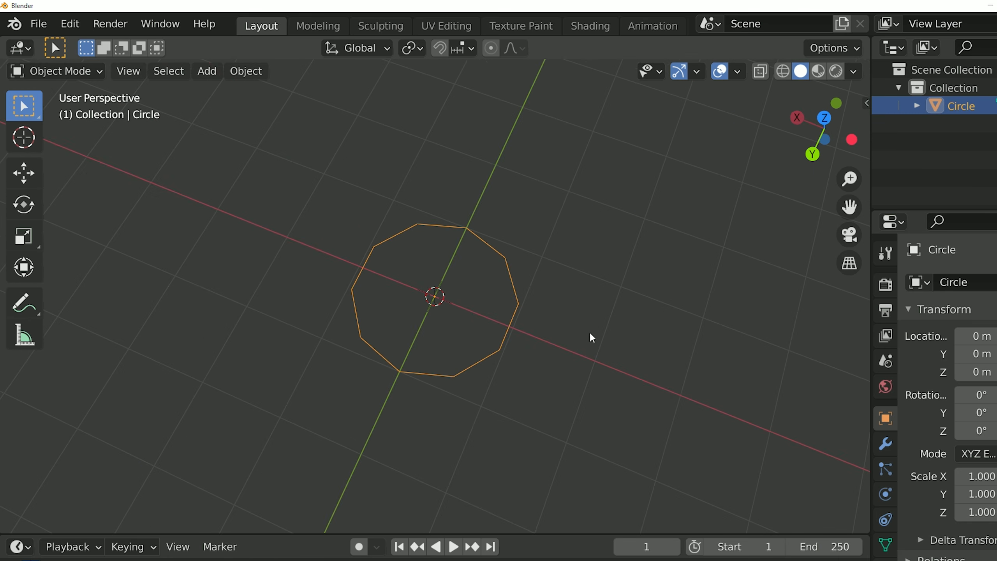
left_click(339, 25)
middle_click_drag(447, 188, 550, 310)
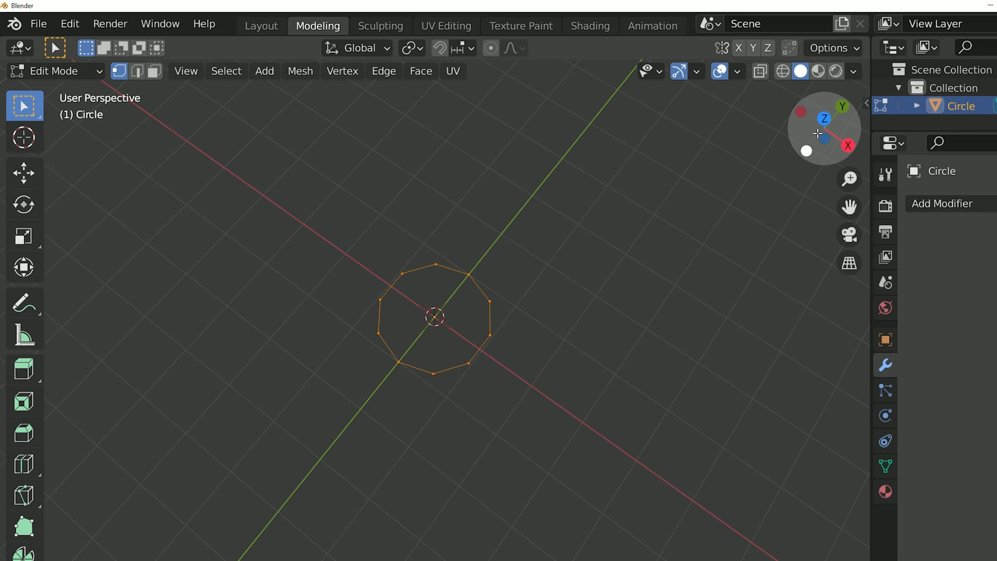
left_click(823, 119)
scroll(682, 207, "up", 2)
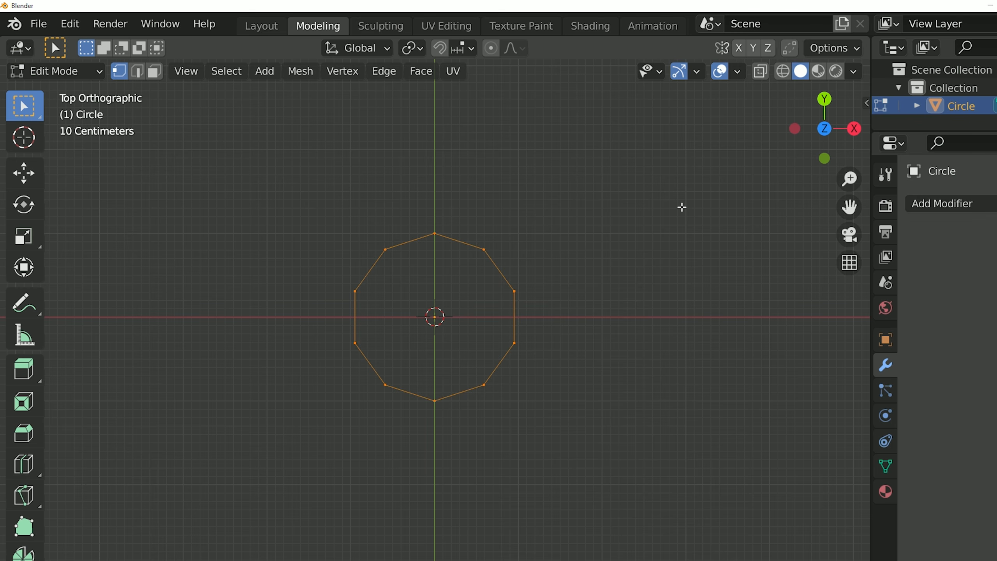
Extrude the circle's vertices in place and scale them inward to about 0.6, forming a flat ten-sided ring.
key("e")
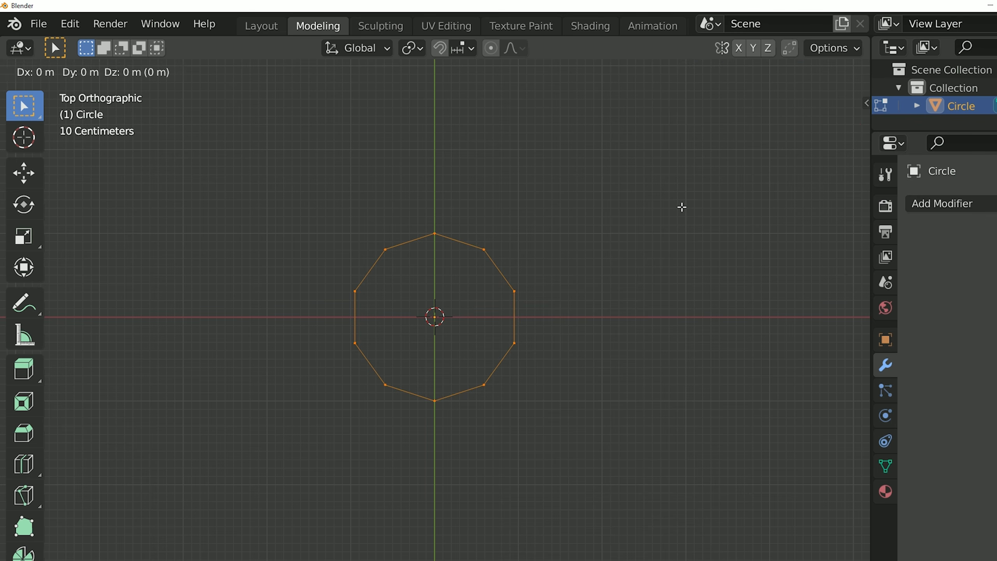
right_click(682, 206)
key("s")
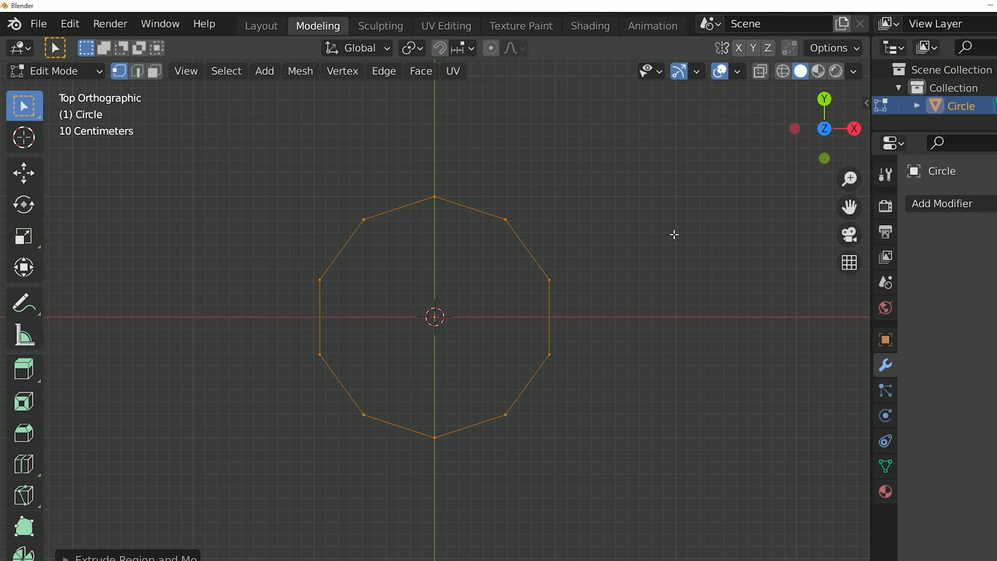
scroll(674, 234, "down", 1)
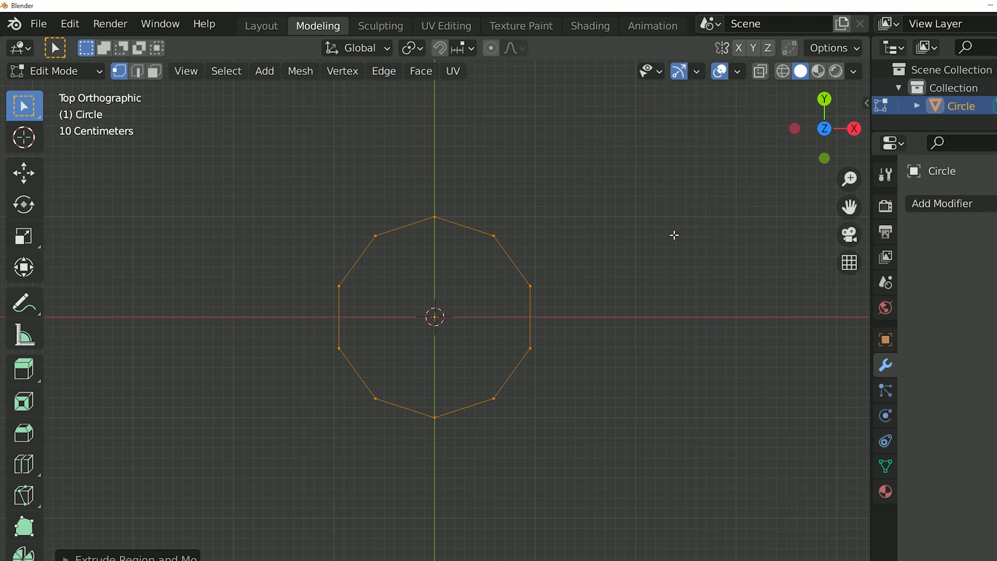
scroll(674, 234, "up", 2)
key("s")
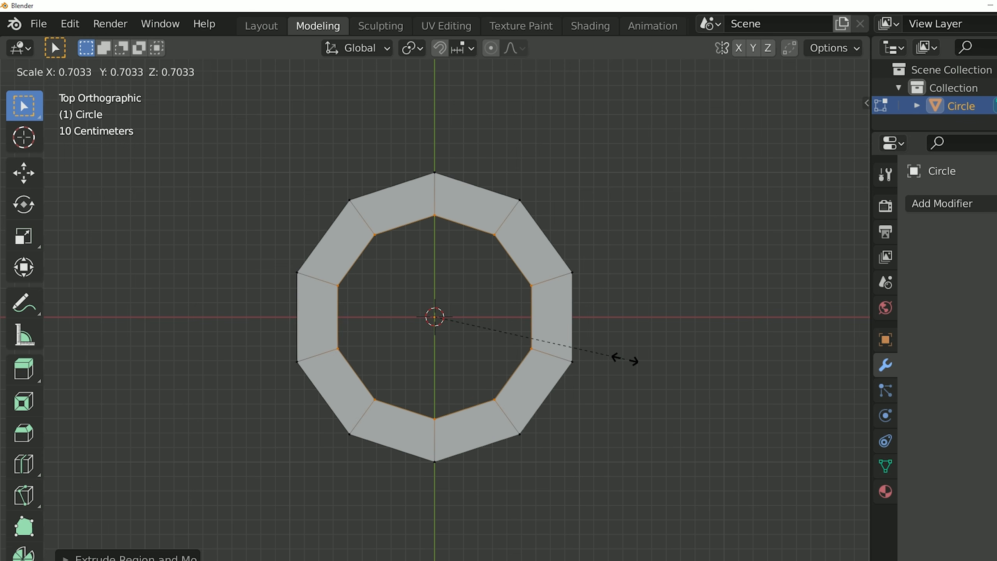
left_click(592, 352)
From the right view, extrude the ring's inner loop about 0.6 m upward with a slight shift toward positive Y.
middle_click_drag(592, 353, 768, 155)
left_click(829, 141)
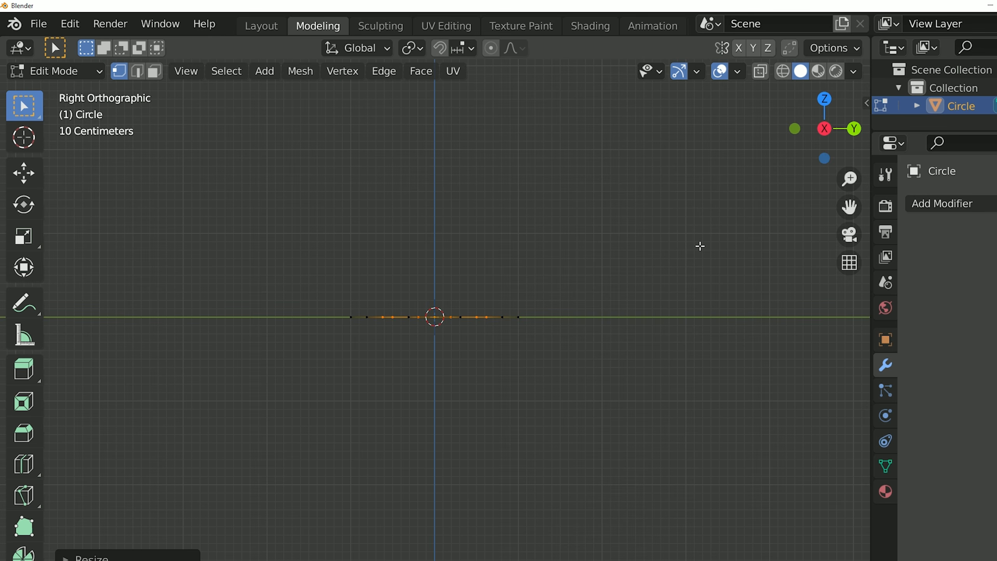
scroll(700, 246, "up", 3)
key("e")
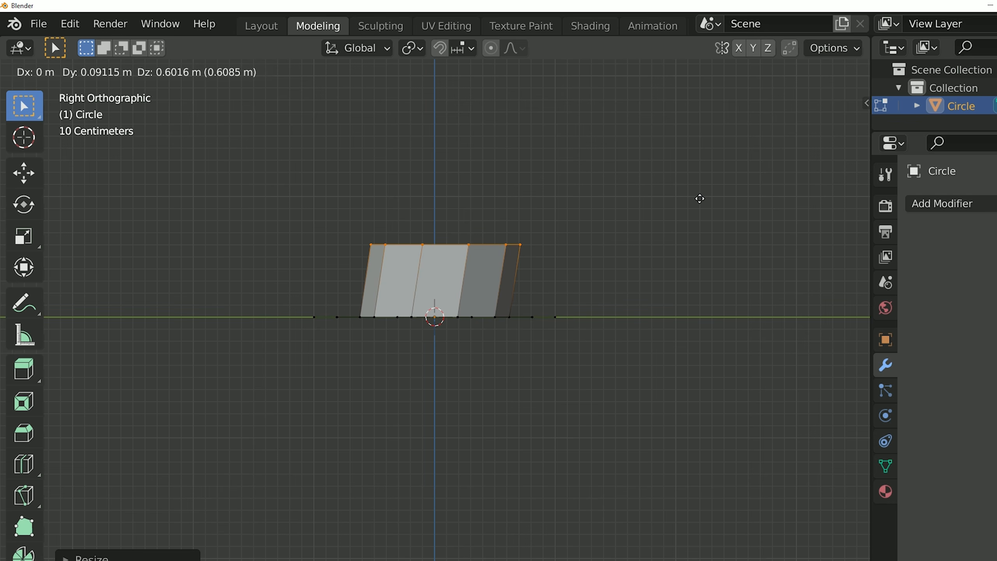
left_click(700, 199)
Tilt the extruded top loop about 20° toward positive Y and scale it down slightly.
key("r")
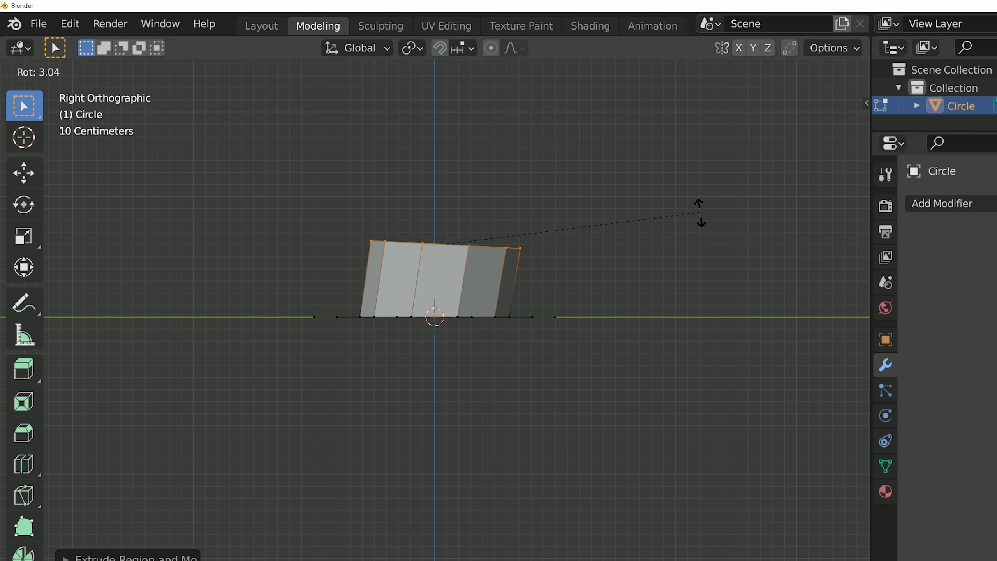
left_click(699, 242)
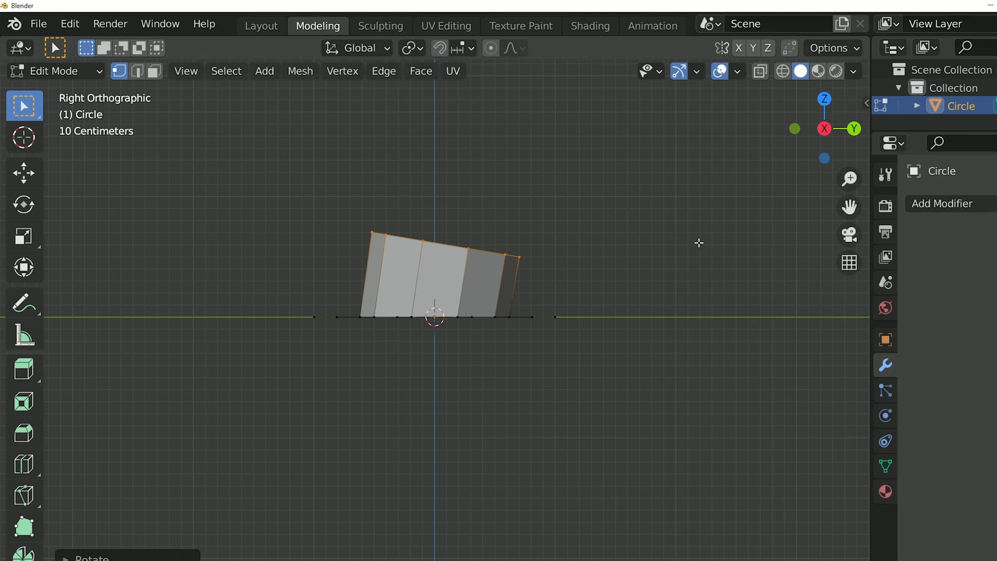
key("s")
left_click(678, 330)
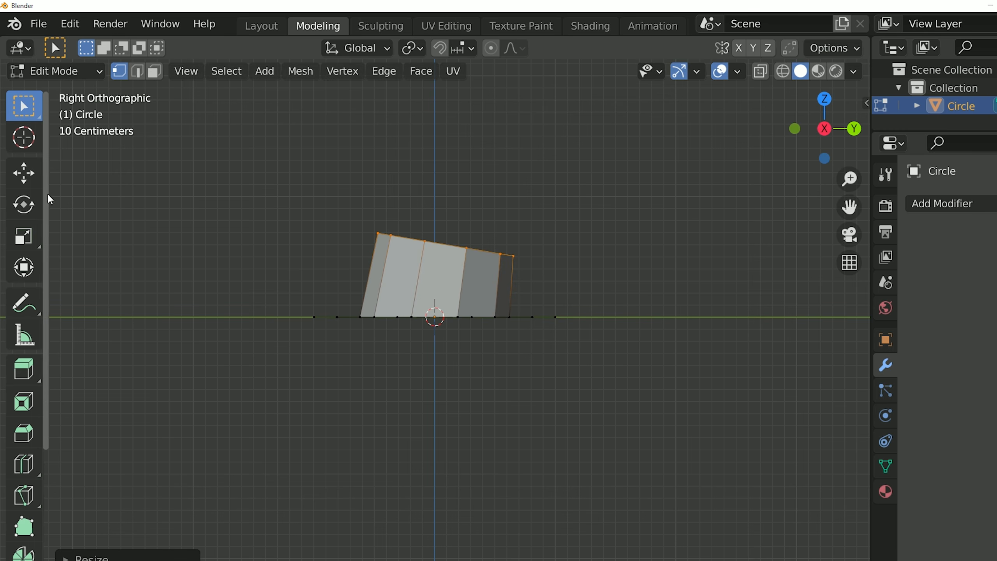
key("r")
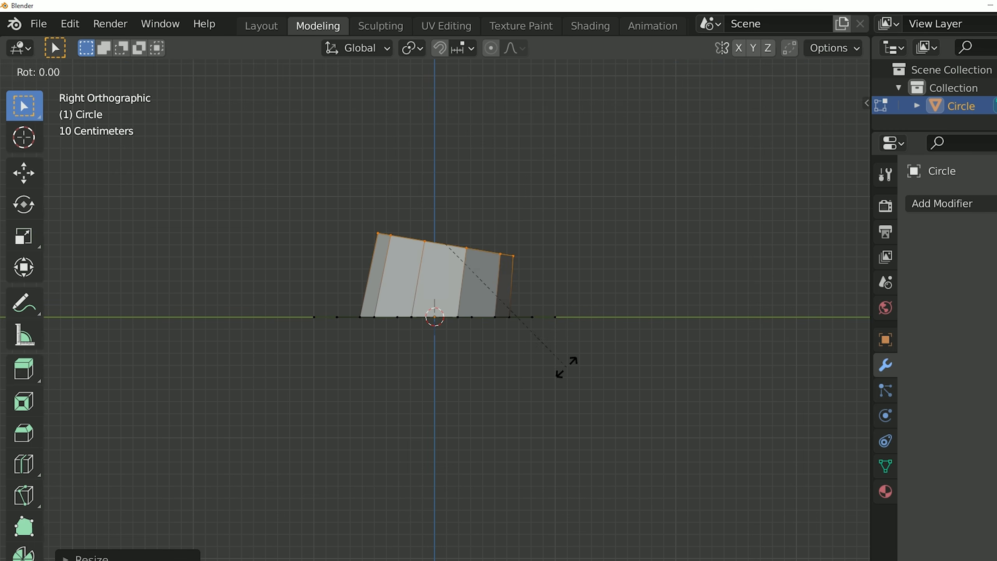
left_click(555, 405)
Extrude a second segment about 0.5 m up and toward positive Y, narrowing its end loop to about 0.8 and tilting it further.
key("g")
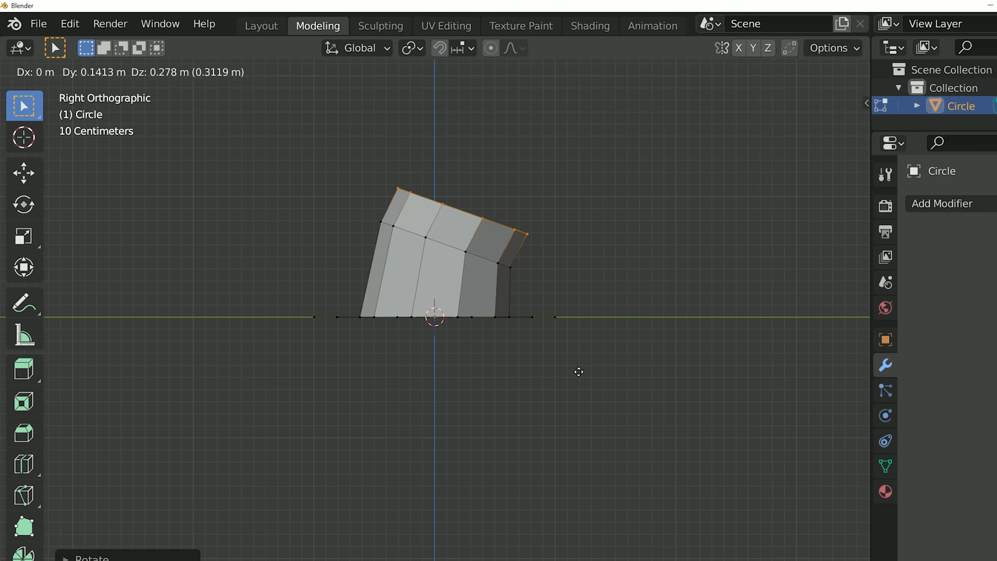
left_click(590, 361)
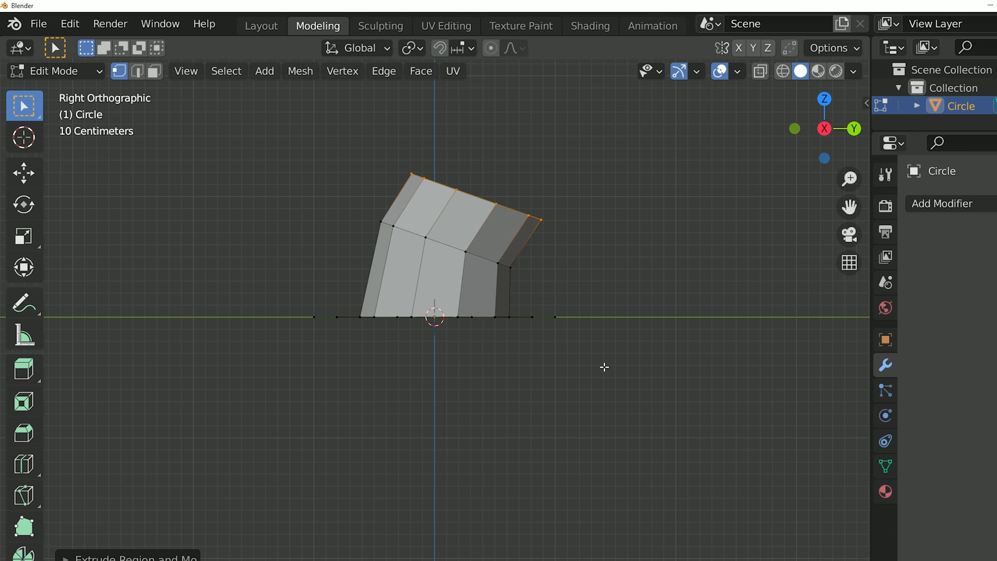
key("r")
left_click(583, 389)
key("s")
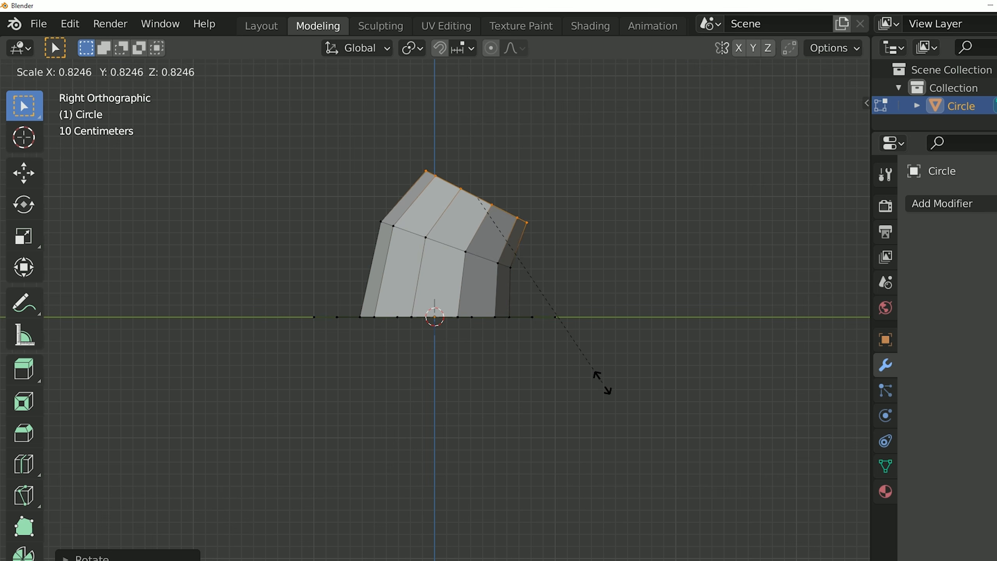
left_click(592, 383)
key("r")
left_click(565, 420)
Extrude a third segment about 0.25 m up and toward positive Y, narrow its end loop and tilt it about 18° further.
key("e")
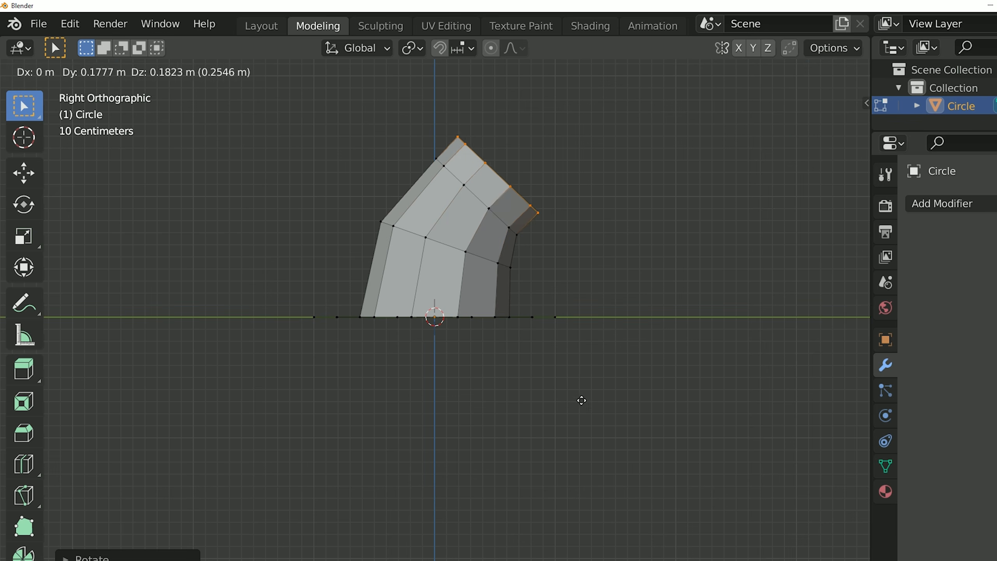
left_click(591, 400)
key("s")
left_click(571, 365)
key("r")
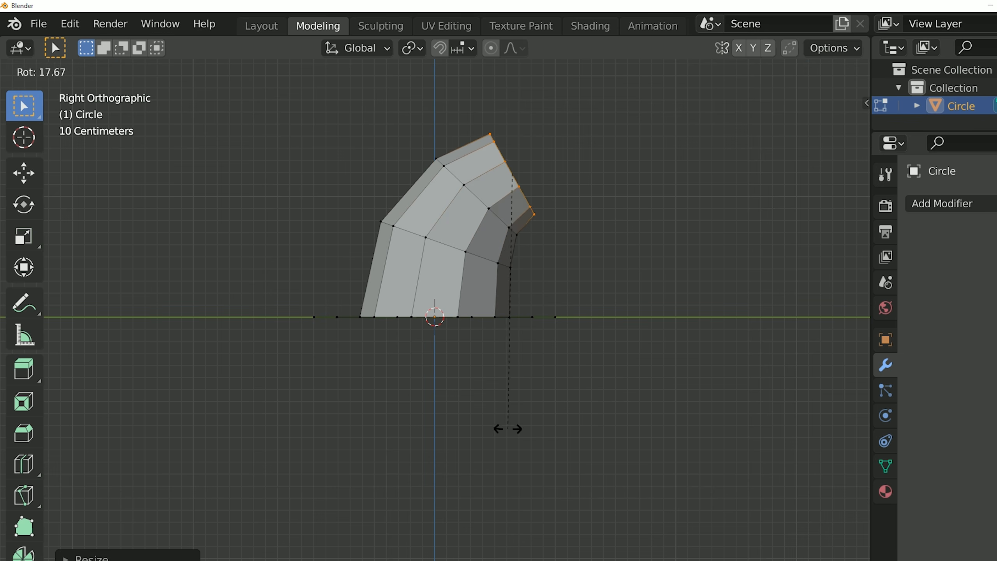
left_click(508, 424)
Extrude a short fourth segment toward positive Y, scale its end loop down slightly and rotate it until it stands vertical.
key("e")
left_click(530, 419)
key("s")
left_click(613, 385)
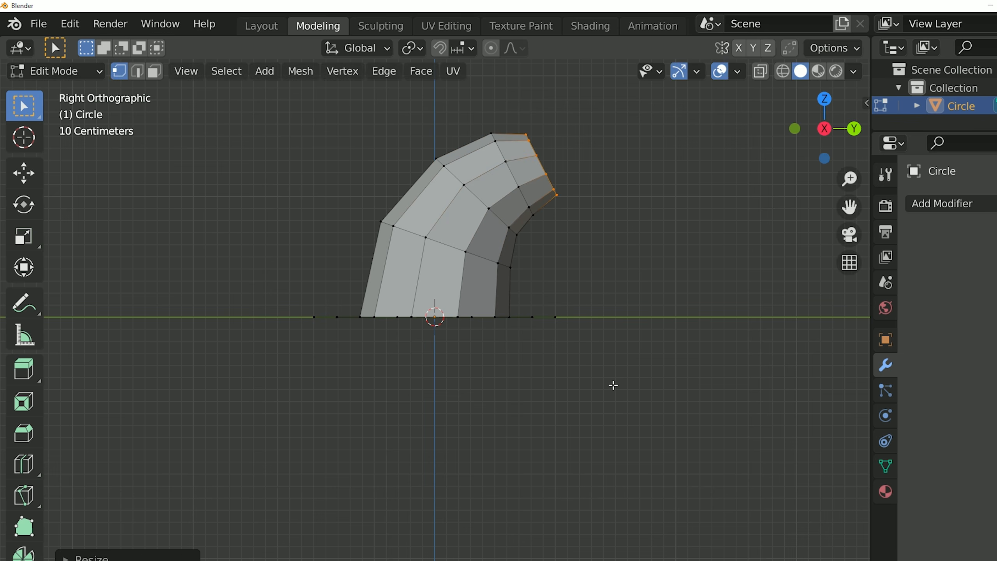
key("r")
left_click(506, 451)
Extrude a fifth segment about 0.25 m toward positive Y, narrow its end loop and tilt it to begin curving downward.
key("e")
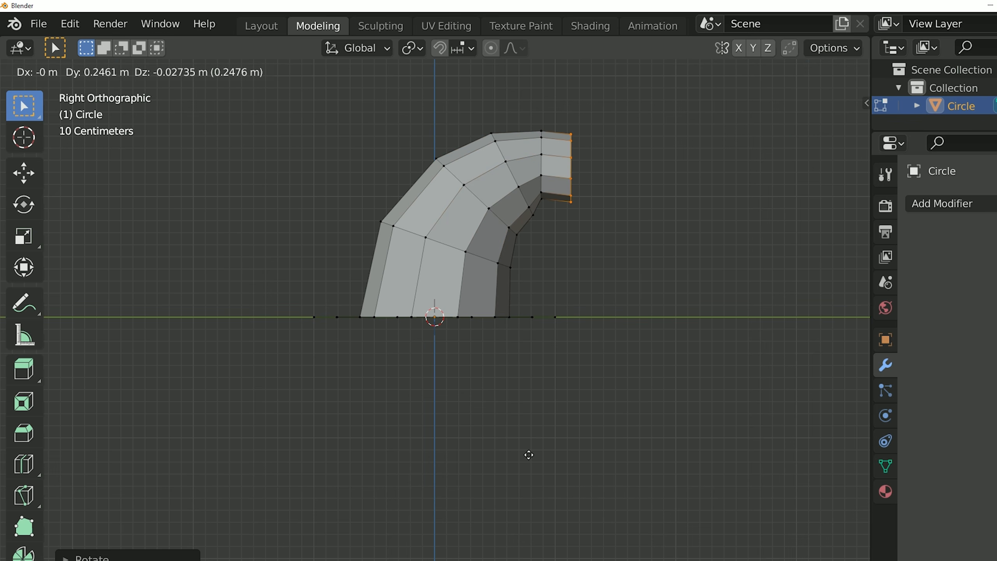
left_click(529, 454)
key("s")
left_click(571, 410)
key("r")
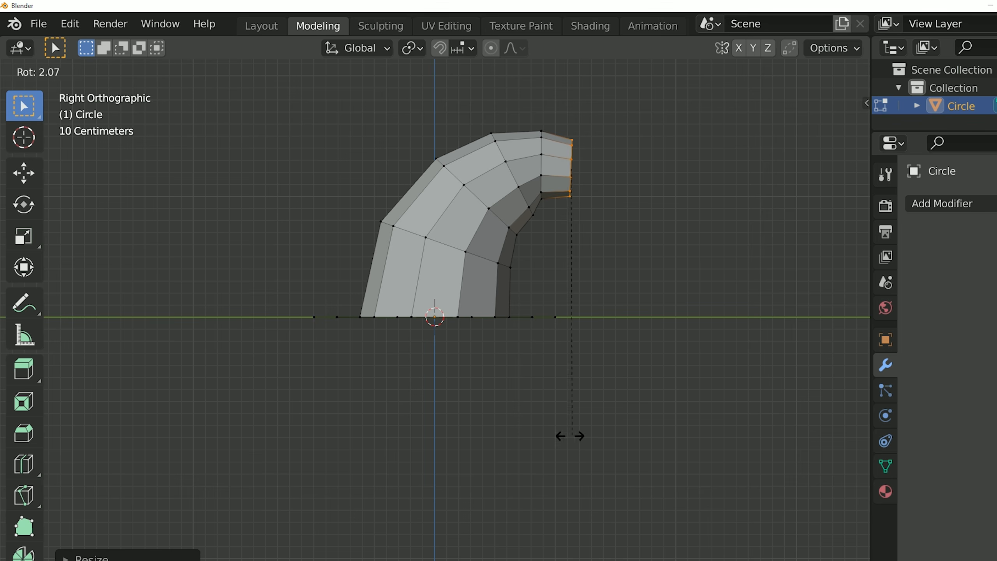
left_click(494, 445)
Extrude a sixth segment outward and slightly down, scale its end loop to about 0.81 and rotate it further downward.
key("e")
left_click(614, 461)
key("s")
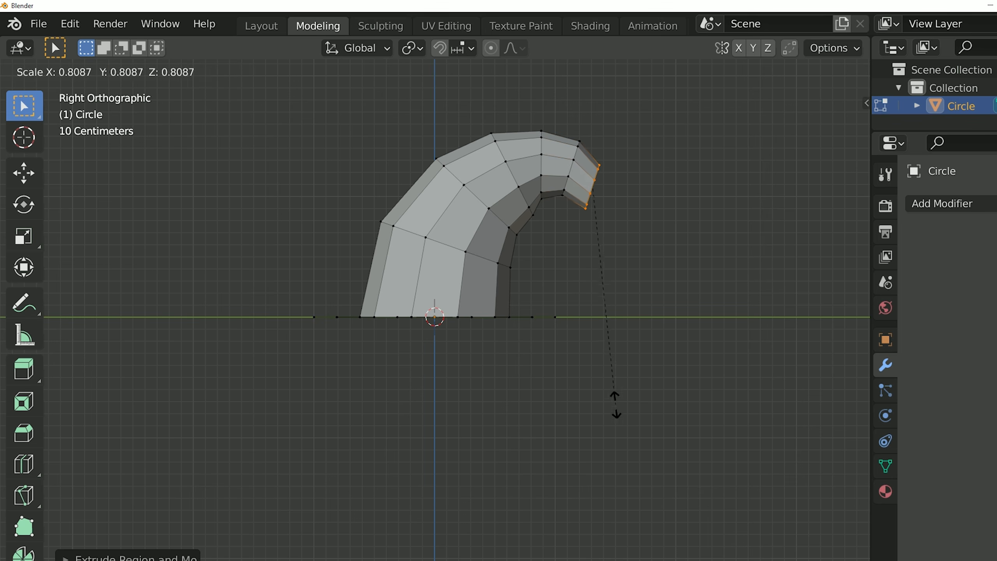
left_click(612, 391)
key("r")
left_click(510, 450)
Extrude a seventh segment downward along the curve, scale its end loop to about 0.8 and rotate it closer to horizontal.
key("e")
left_click(495, 461)
key("s")
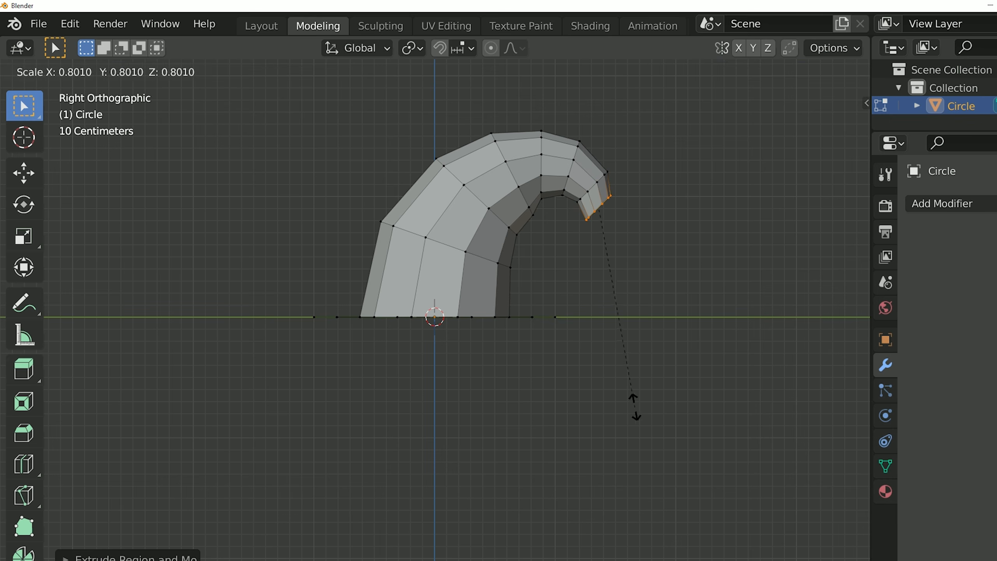
left_click(636, 410)
key("r")
left_click(537, 457)
Extrude a short eighth segment downward and rotate its end loop until it is horizontal.
key("e")
left_click(543, 466)
key("r")
left_click(587, 448)
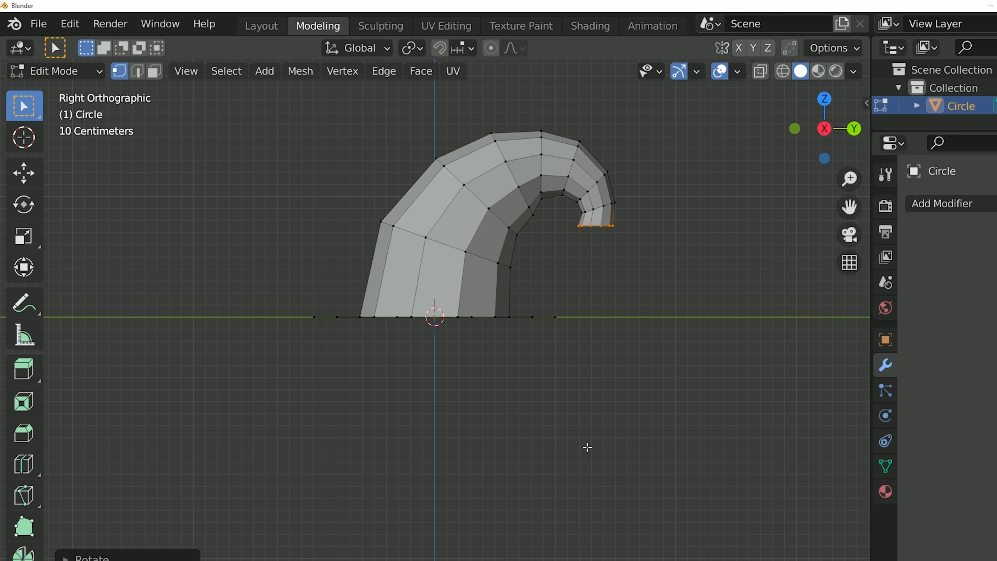
Try extruding the end loop slightly downward and scaling it to about 0.28, and undo this attempt.
key("e")
left_click(589, 460)
key("s")
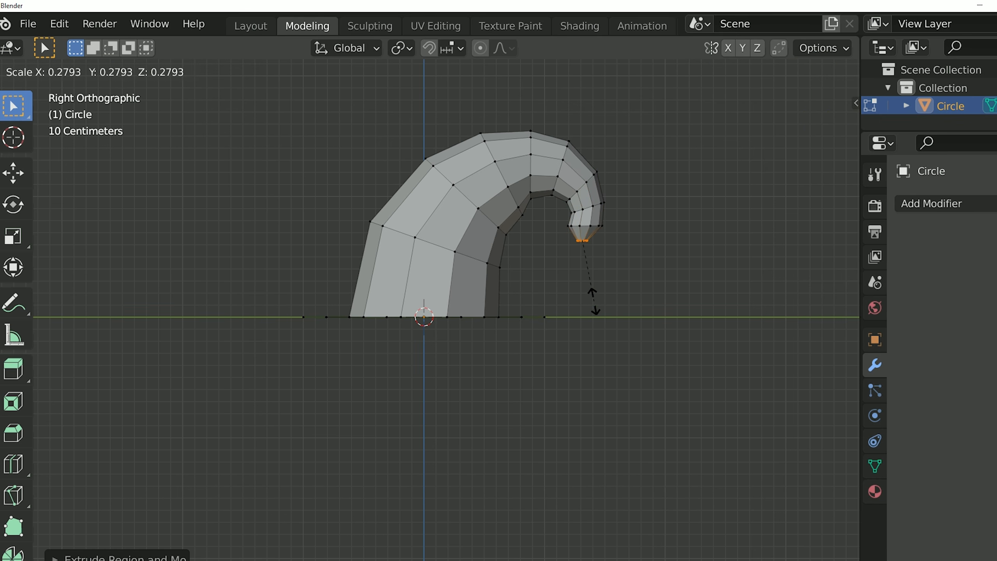
left_click(593, 301)
key("ctrl+z")
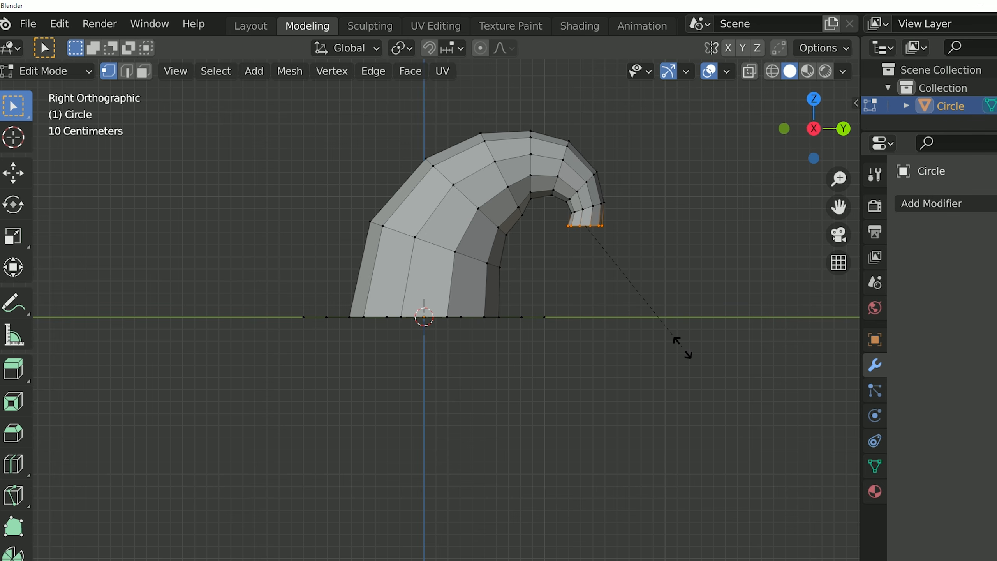
Scale the end loop to about 0.53, extrude it a short distance down and shrink the new loop into a narrow tip.
key("s")
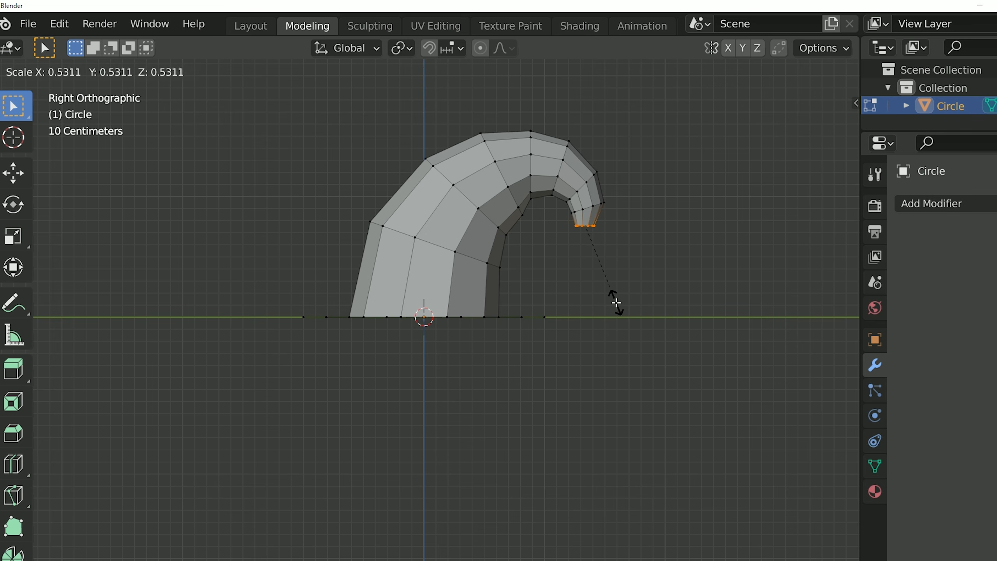
left_click(614, 301)
key("e")
left_click(613, 316)
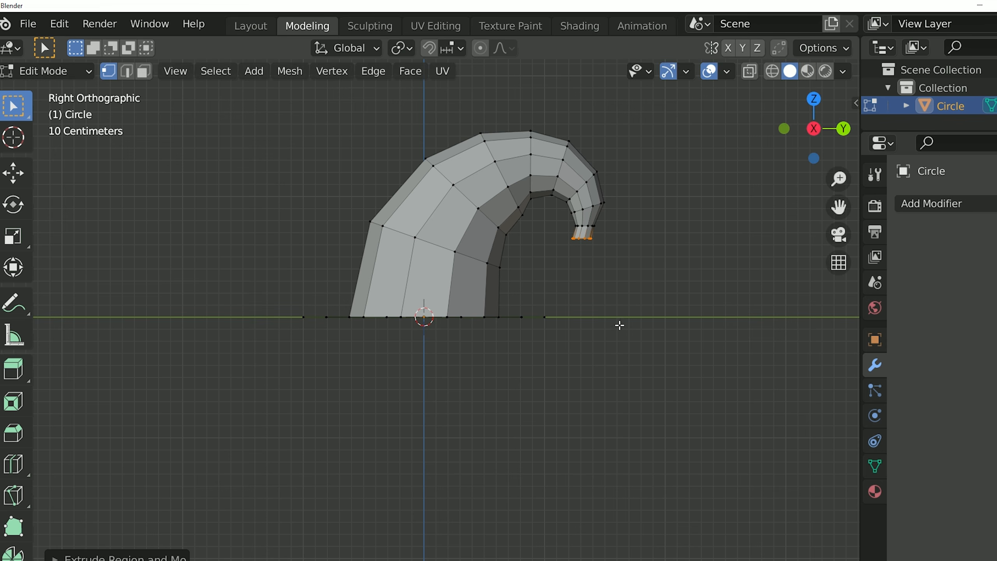
key("s")
left_click(588, 286)
Select the edge loop where the cone meets the brim and bevel it with one segment into a wide sloped band.
middle_click_drag(587, 287, 635, 333)
middle_click_drag(550, 243, 603, 330)
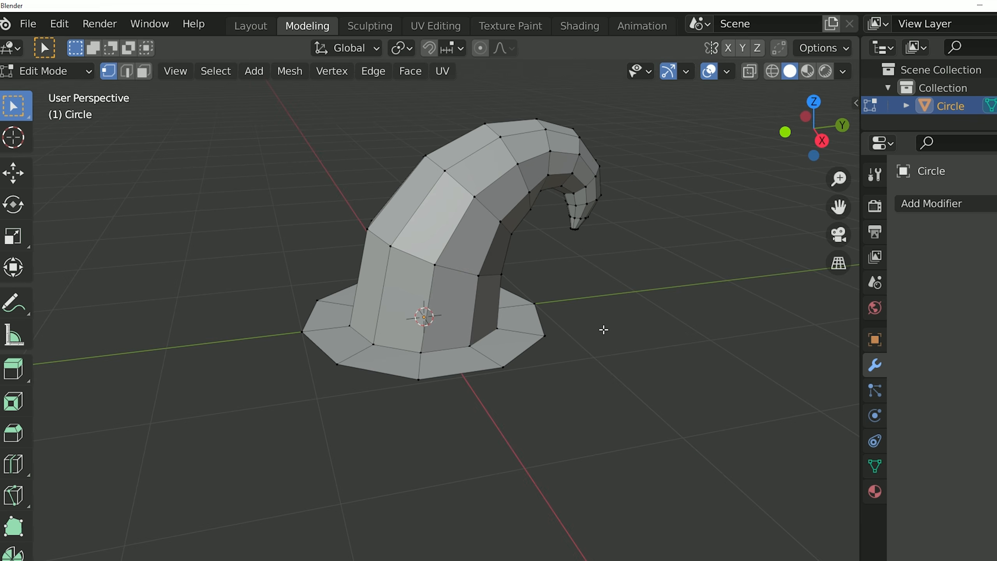
scroll(593, 330, "up", 3)
middle_click_drag(408, 379, 484, 398)
scroll(484, 398, "up", 3)
middle_click_drag(345, 412, 465, 385)
left_click(444, 387, "alt")
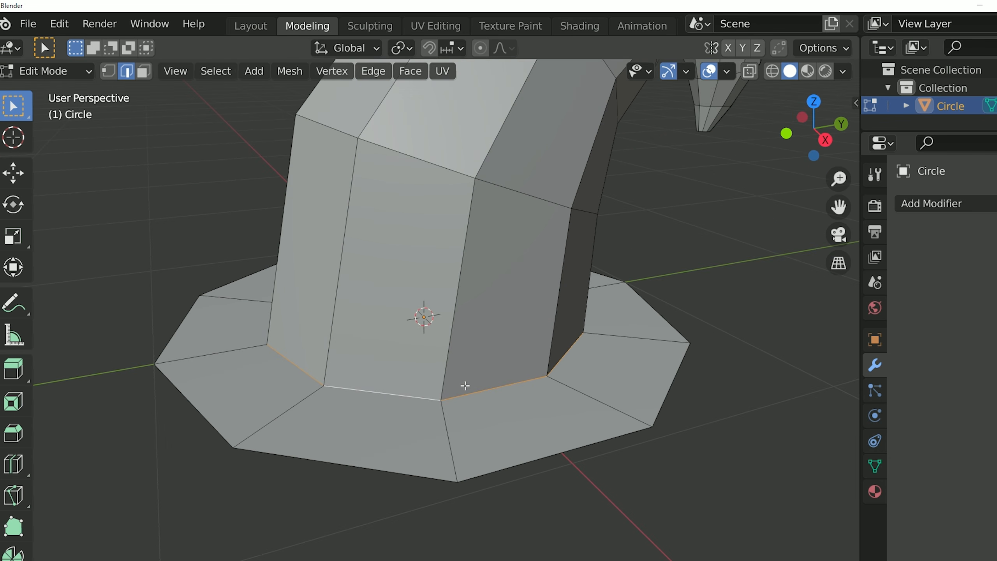
scroll(463, 386, "down", 4)
scroll(408, 372, "up", 4)
left_click(13, 434)
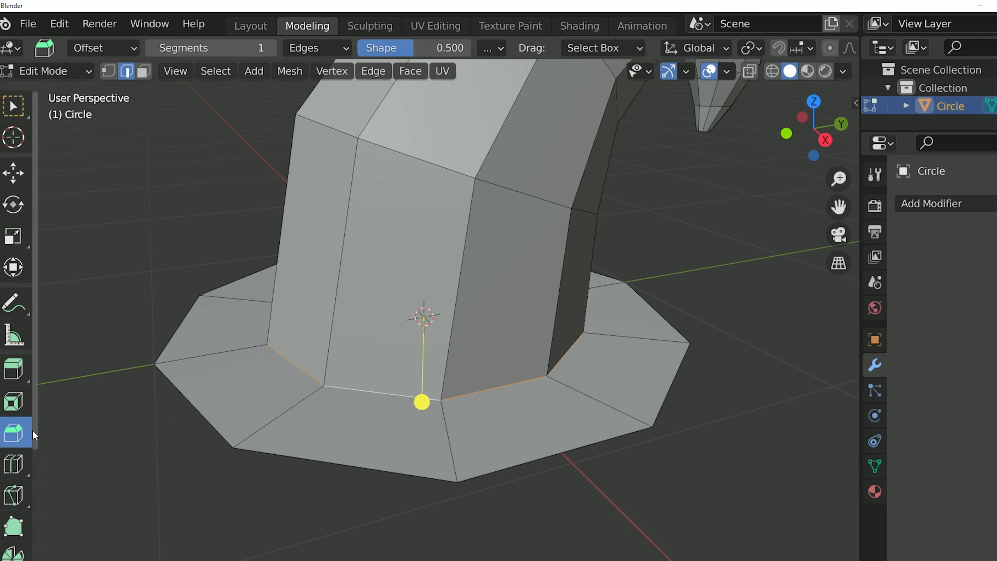
scroll(309, 437, "down", 3)
left_click_drag(421, 402, 477, 414)
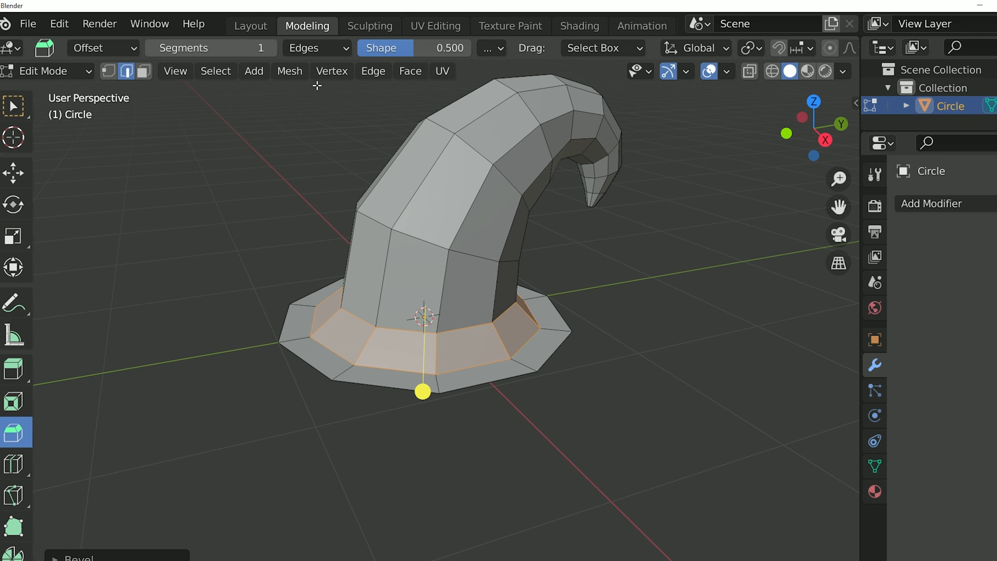
Switch to the Layout workspace and examine the hat's hollow underside, its narrow tip and the thickness of the brim.
left_click(250, 25)
middle_click_drag(455, 188, 630, 172)
scroll(579, 225, "up", 3)
scroll(574, 188, "up", 3)
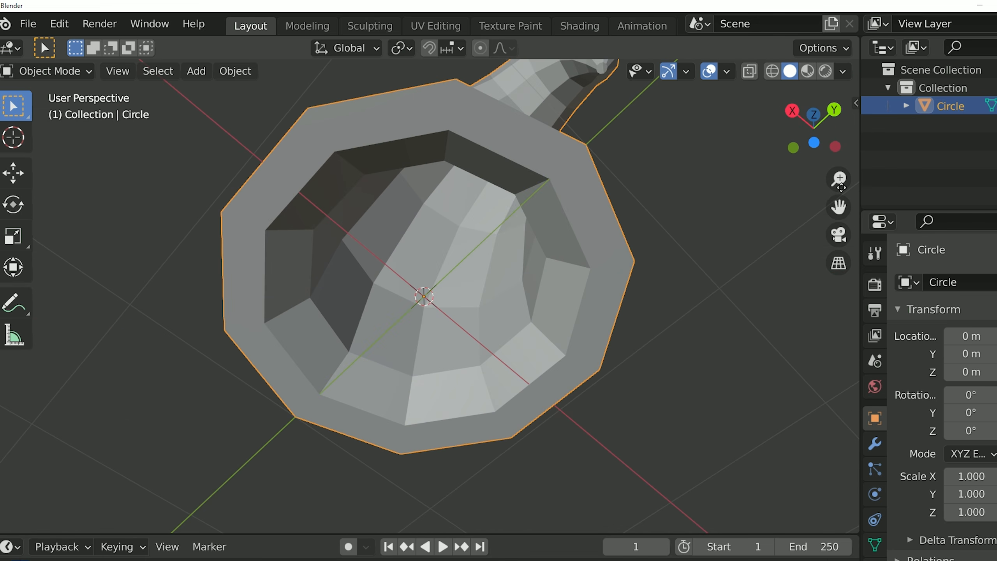
left_click_drag(839, 207, 691, 426)
scroll(657, 172, "up", 6)
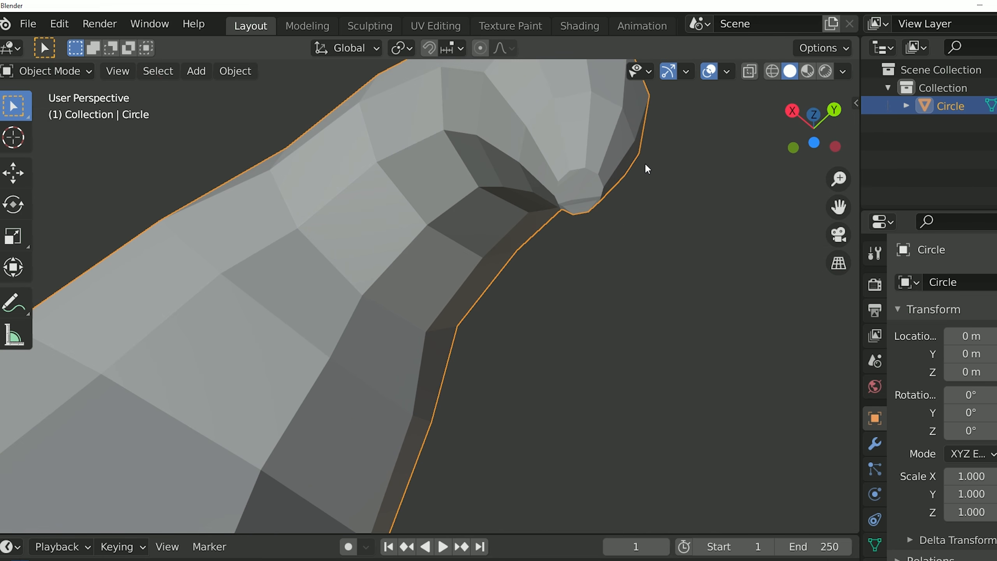
left_click_drag(839, 207, 810, 238)
scroll(654, 178, "up", 2)
scroll(651, 184, "down", 2)
middle_click_drag(638, 214, 467, 205)
scroll(467, 205, "down", 4)
left_click_drag(839, 206, 993, 96)
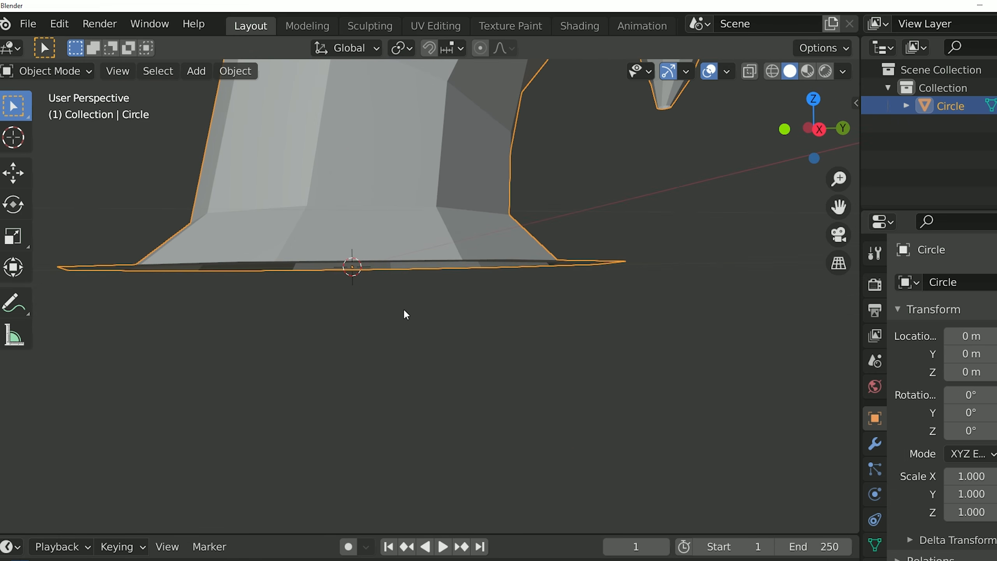
middle_click_drag(404, 309, 508, 327)
scroll(507, 327, "up", 3)
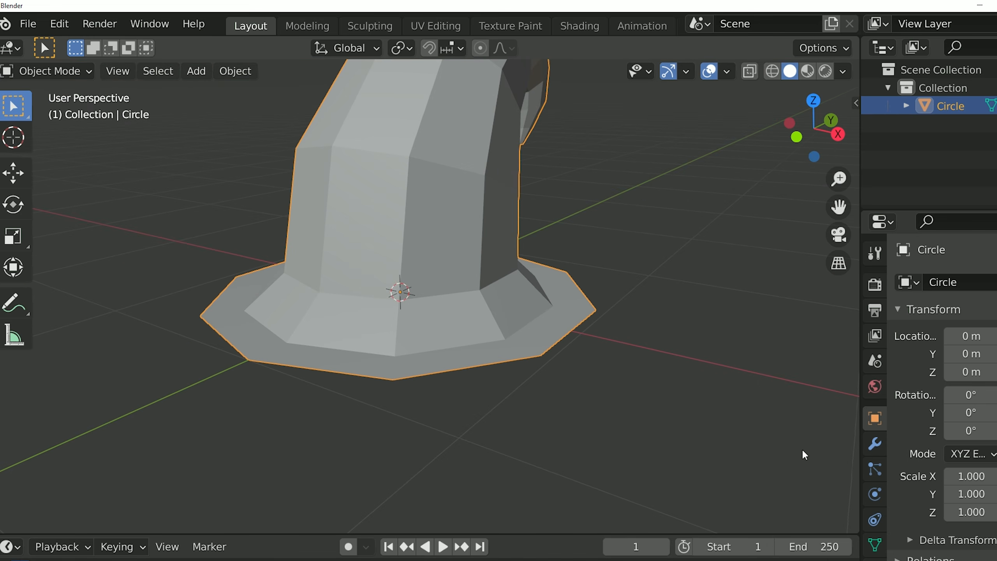
Add a Solidify modifier to the hat and set its thickness to -0.06 m.
left_click(875, 444)
left_click(931, 282)
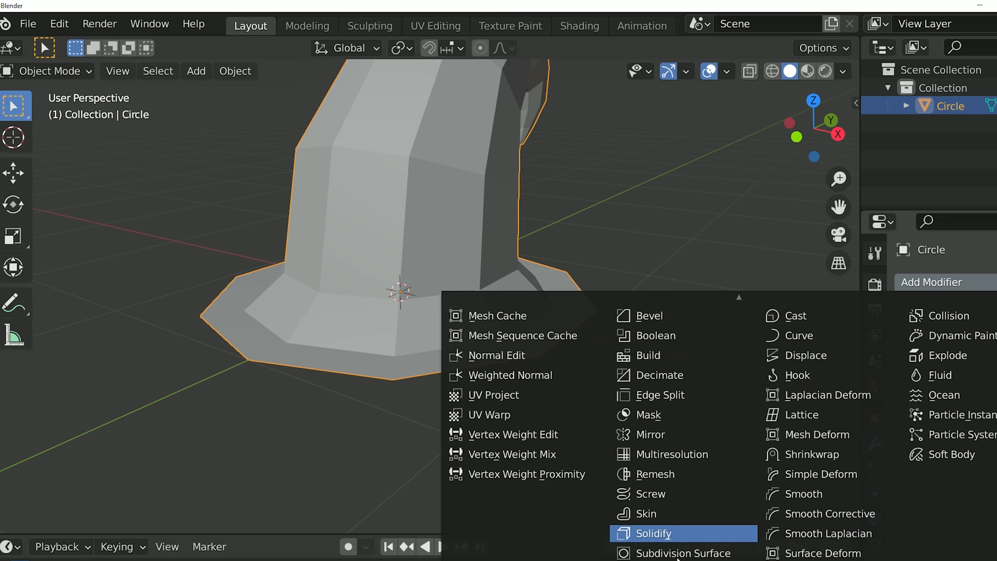
left_click(679, 533)
middle_click_drag(528, 416, 557, 337)
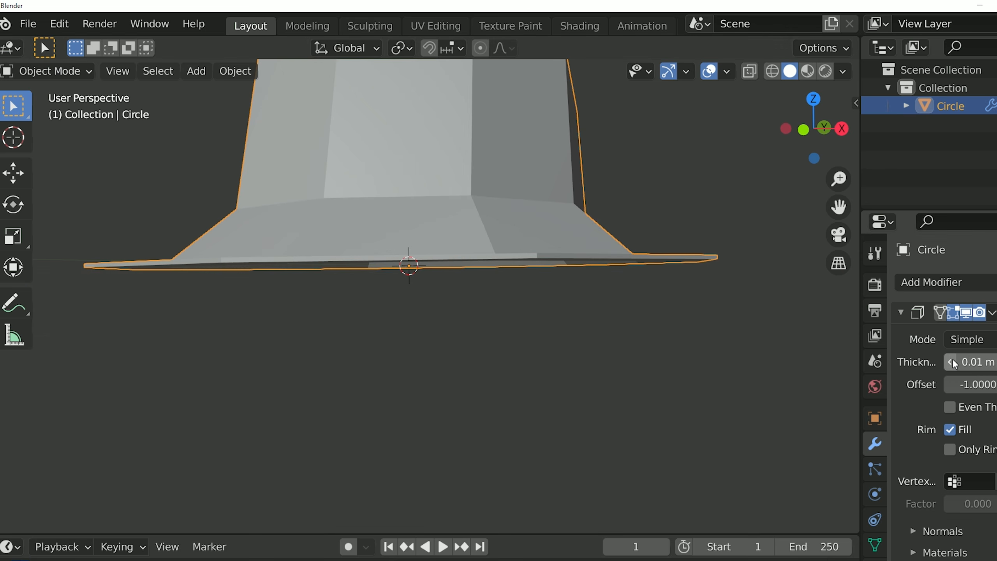
left_click_drag(977, 362, 902, 362)
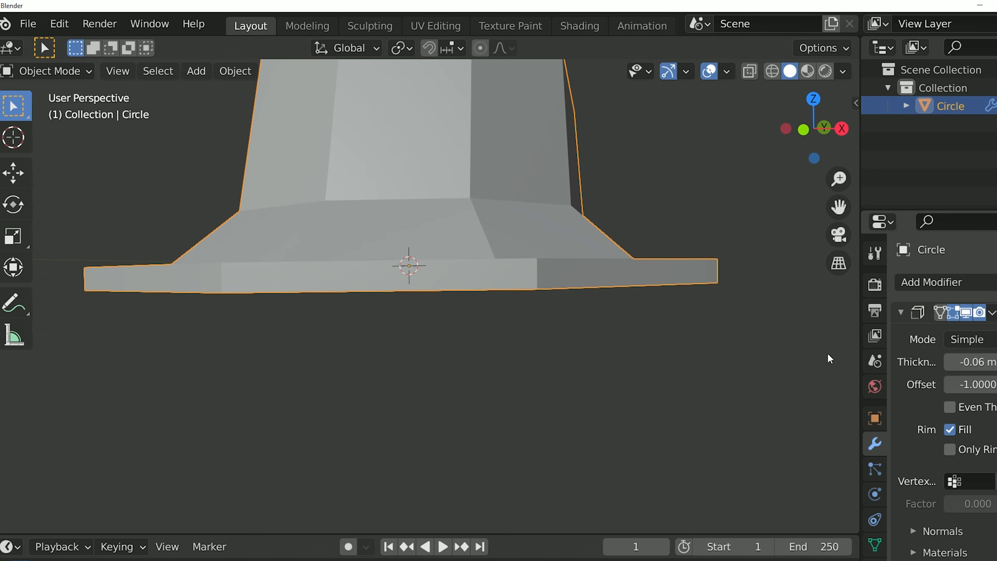
Examine the thickened hat from below and around its curled tip.
scroll(614, 328, "down", 6)
middle_click_drag(615, 328, 401, 289)
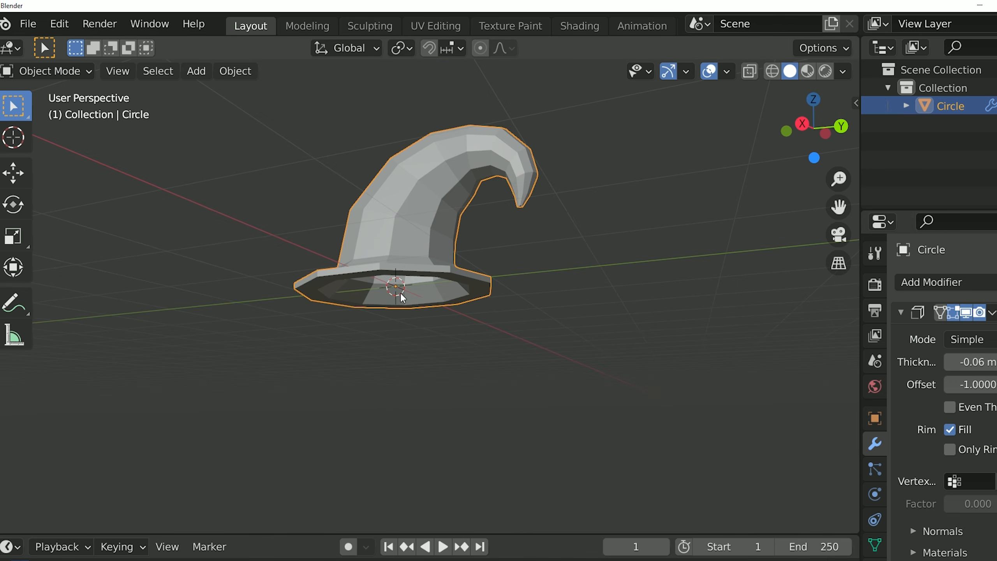
scroll(400, 289, "up", 5)
middle_click_drag(563, 248, 552, 157)
scroll(551, 157, "down", 1)
left_click_drag(837, 204, 659, 459)
scroll(512, 272, "up", 3)
middle_click_drag(512, 272, 529, 222)
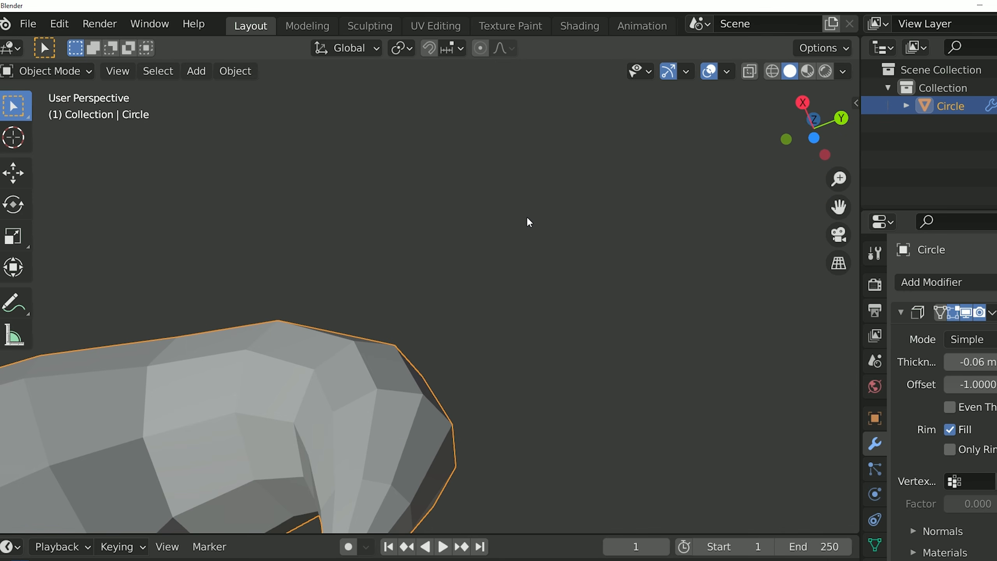
left_click_drag(843, 197, 920, 68)
scroll(434, 444, "up", 3)
mouse_move(434, 444)
middle_mouse_down()
mouse_move(422, 399)
mouse_move(431, 436)
middle_mouse_up()
Back in the Modeling workspace, select the small edge loop at the hat's open tip and merge it at its center.
left_click(307, 26)
middle_click_drag(556, 269, 229, 137)
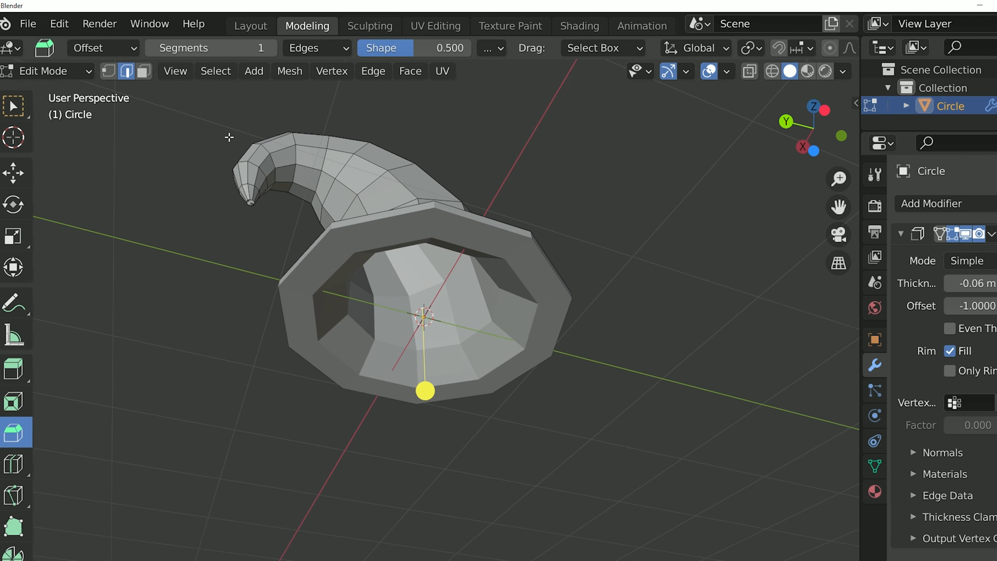
middle_click_drag(422, 108, 545, 135)
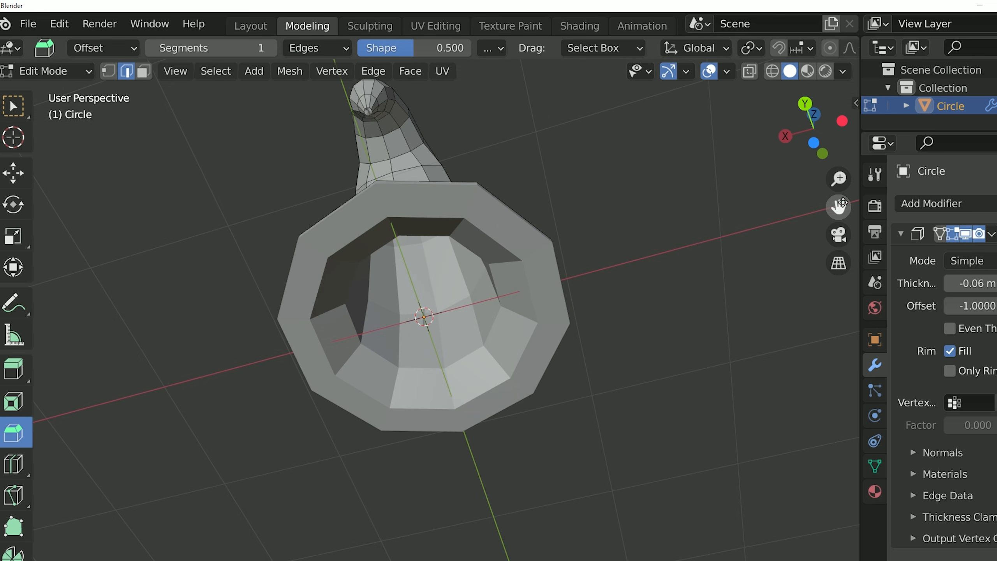
left_click_drag(839, 207, 911, 418)
scroll(448, 323, "up", 6)
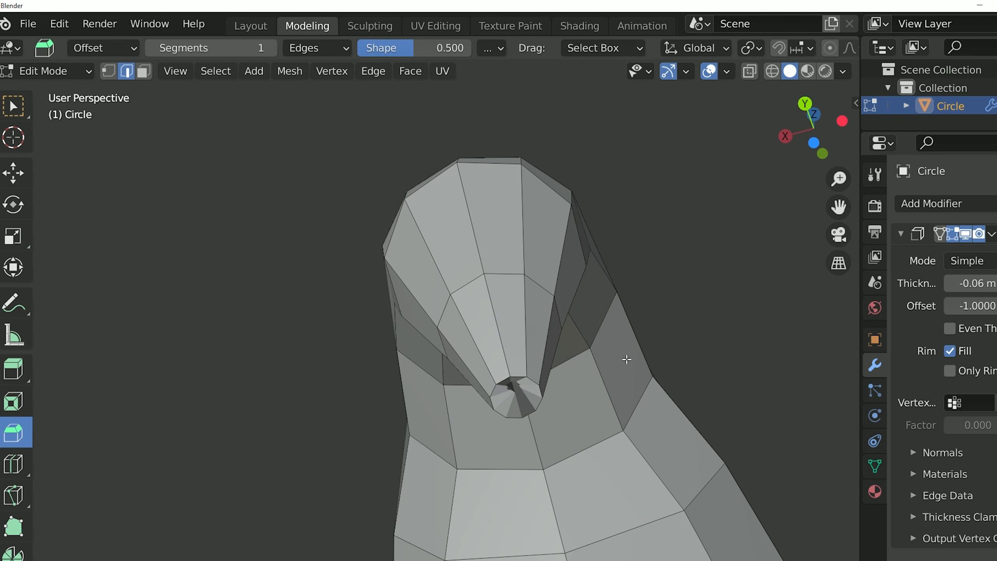
middle_click_drag(626, 360, 615, 325)
scroll(540, 291, "up", 1)
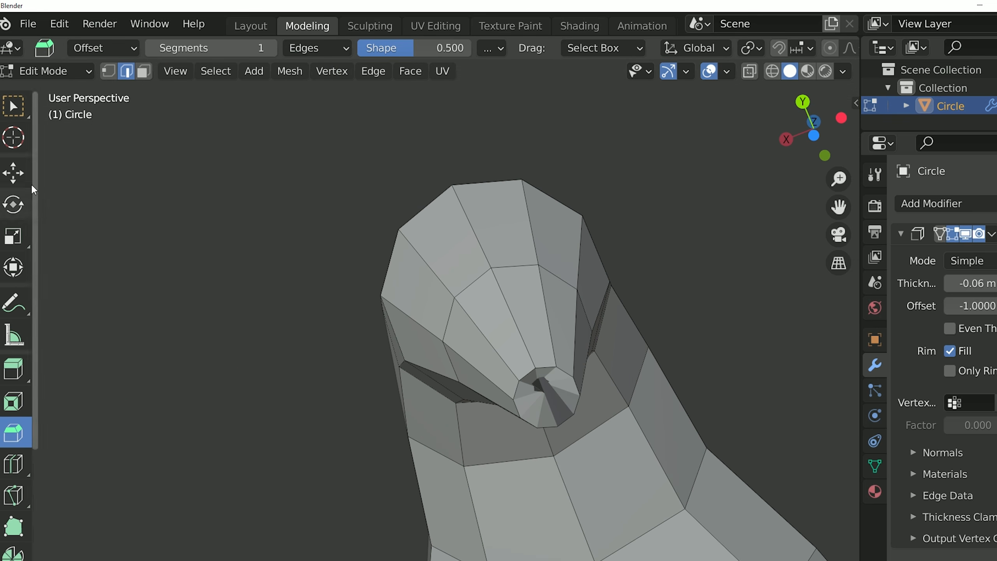
left_click(19, 175)
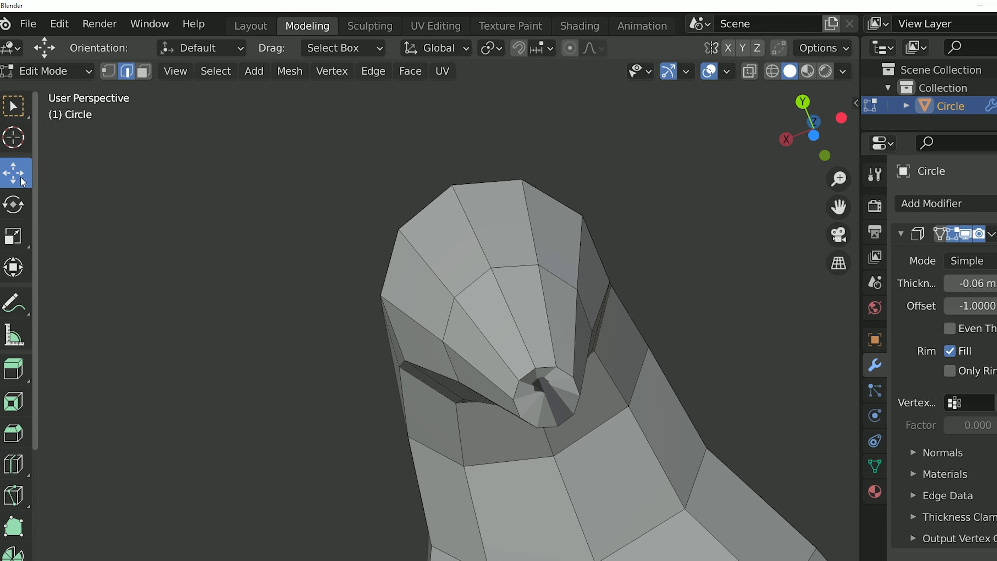
left_click(566, 371, "alt")
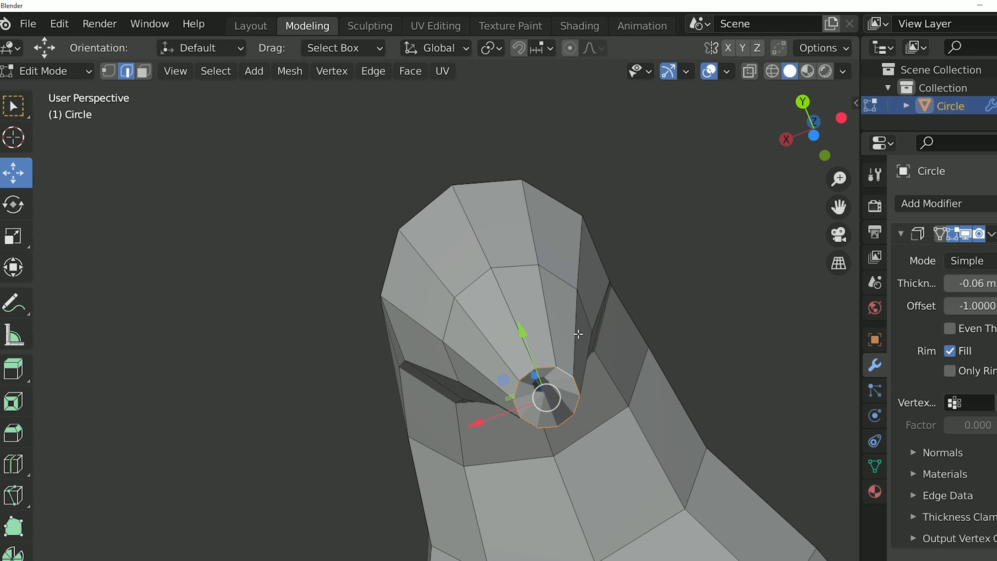
key("m")
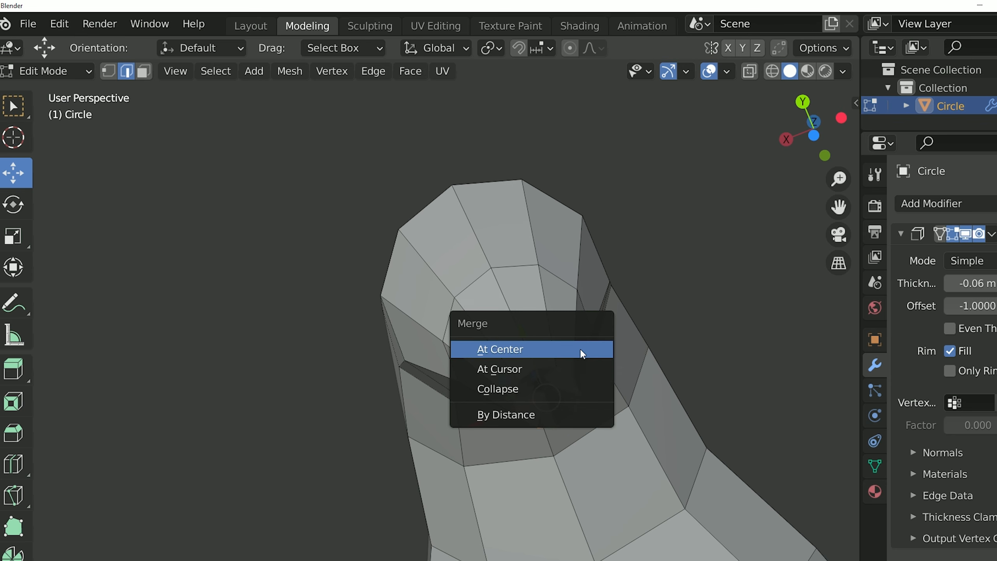
left_click(580, 348)
Return to the Layout workspace, view the whole hat and open its material settings.
middle_click_drag(579, 349, 532, 354)
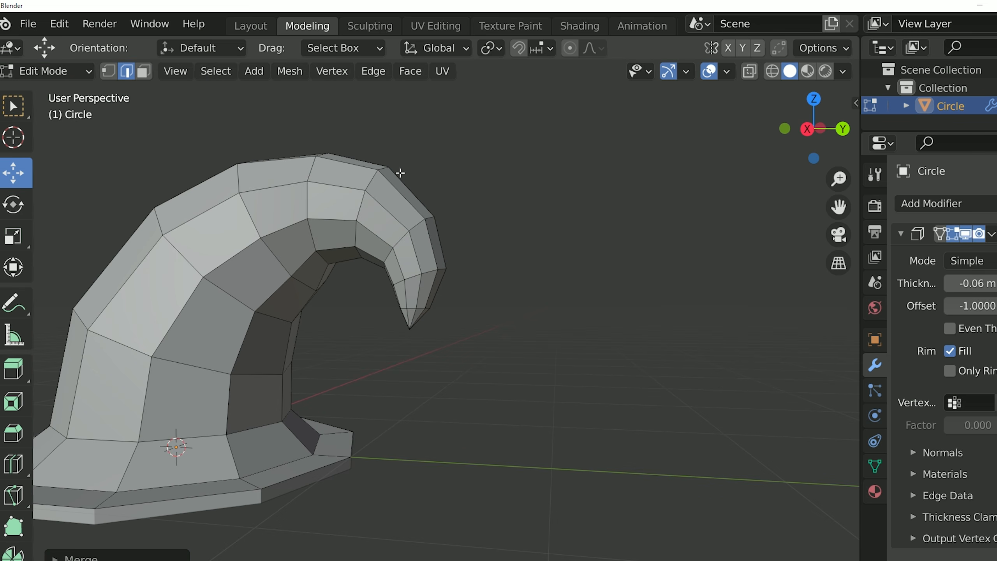
left_click(265, 26)
middle_click_drag(336, 128, 439, 340)
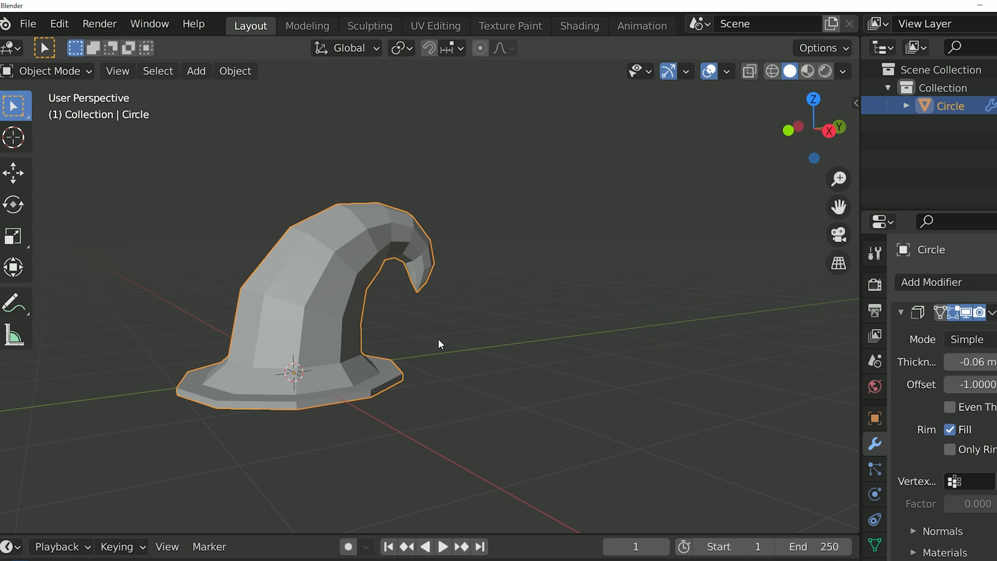
scroll(875, 491, "down", 2)
left_click(875, 519)
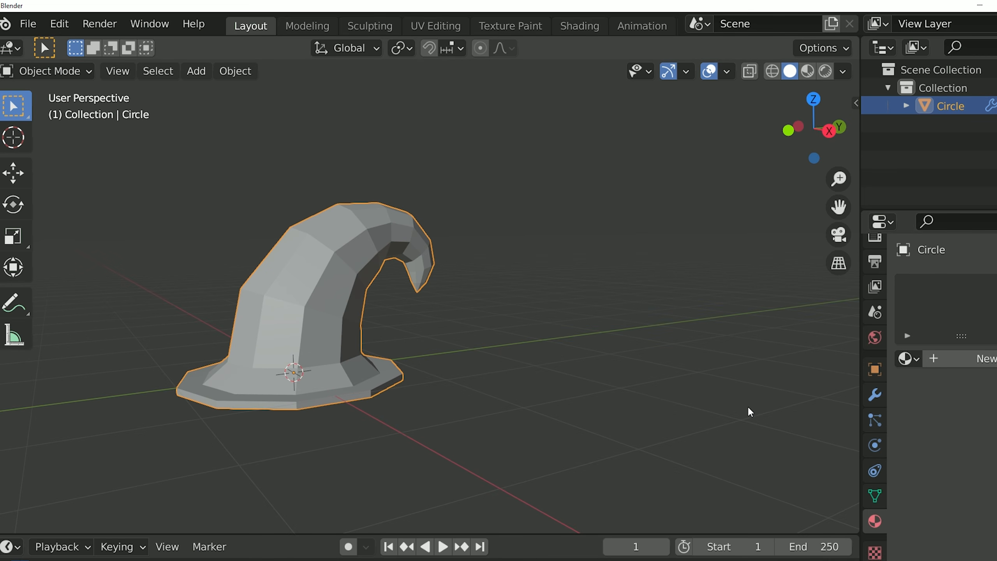
Create a new material for the hat and assign the image texture "colors colors.jpeg" to its Base Color.
left_click(978, 368)
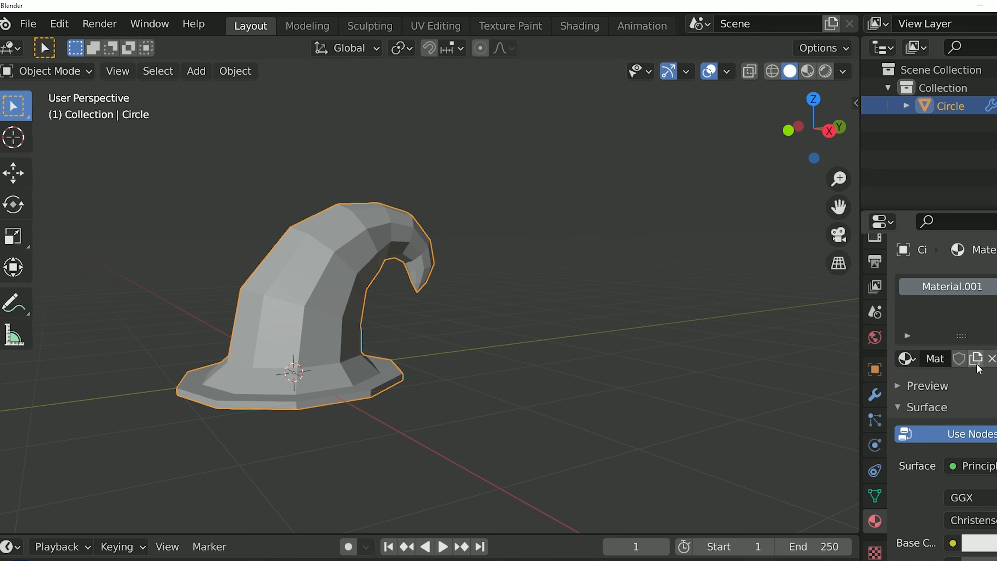
scroll(913, 456, "down", 5)
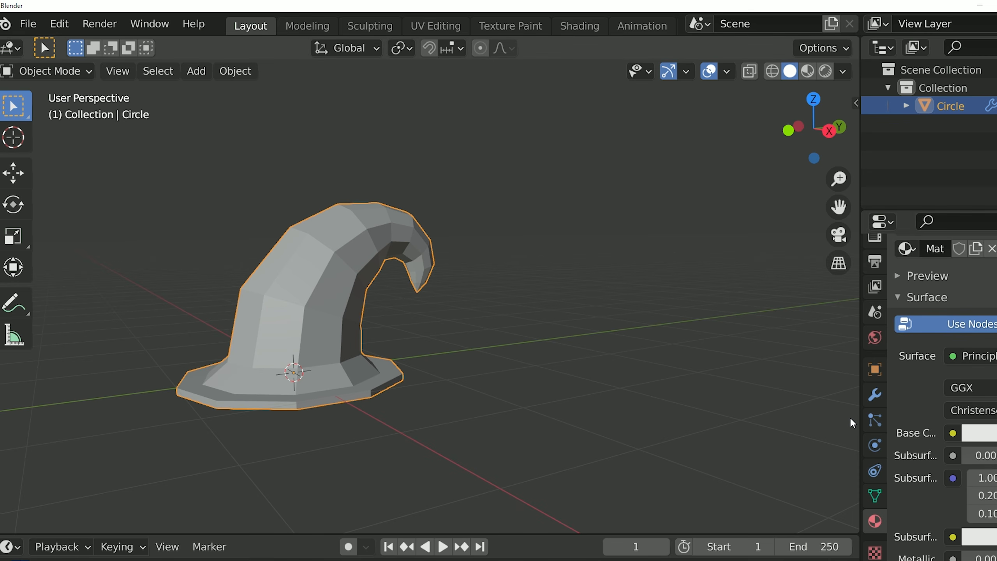
left_click_drag(858, 415, 825, 414)
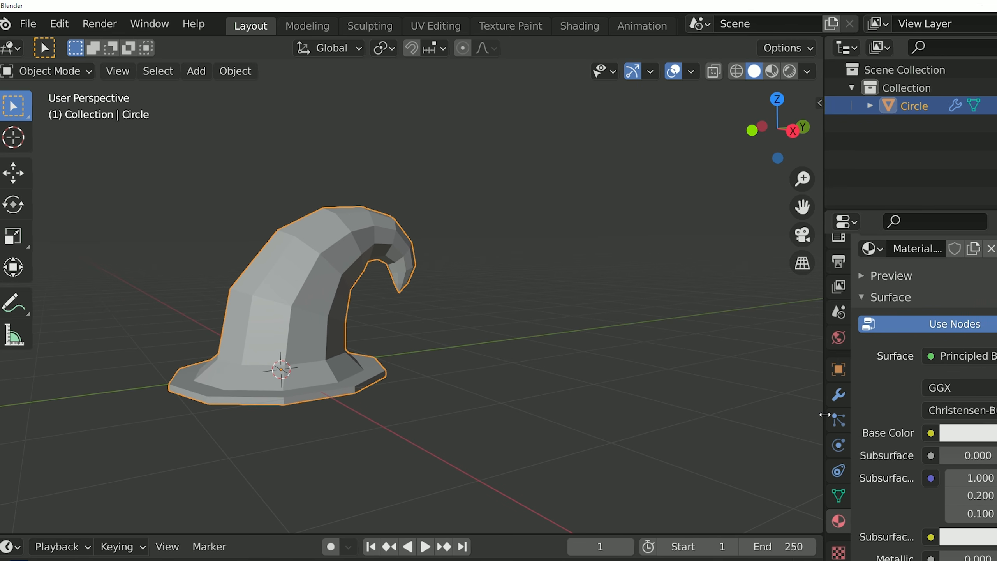
left_click(931, 433)
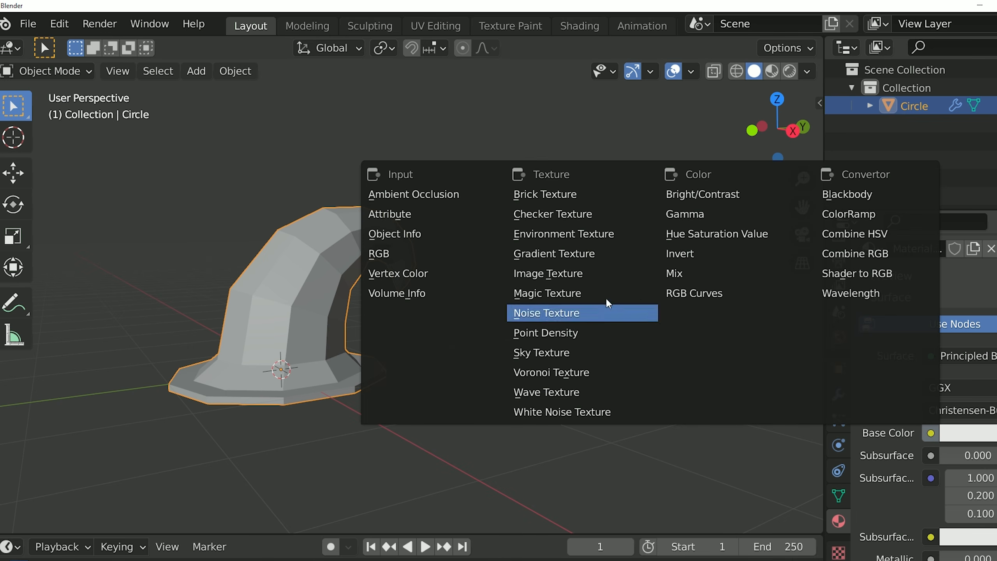
left_click(569, 280)
left_click(972, 455)
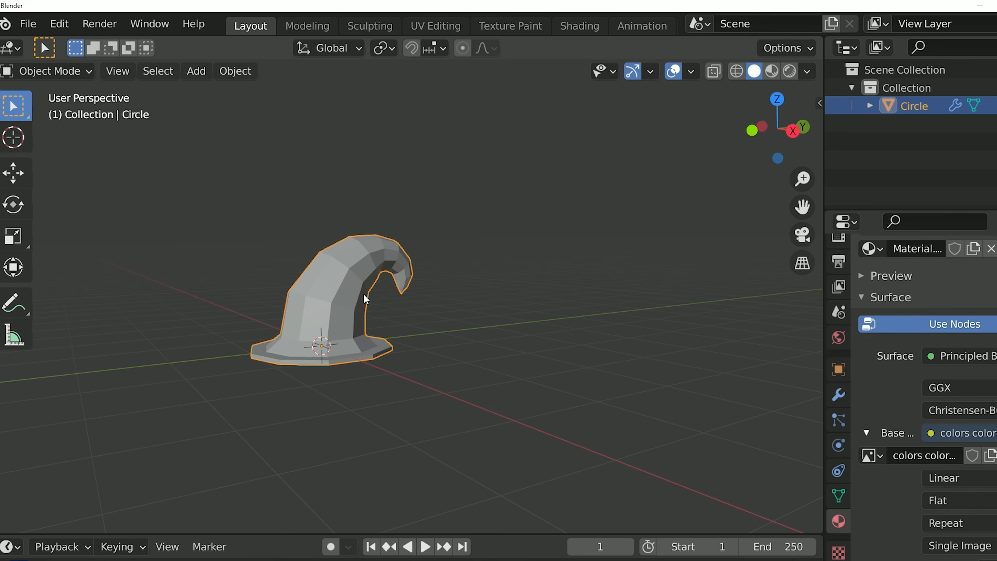
Switch the viewport to Material Preview shading and inspect the hat from several sides.
middle_click_drag(363, 293, 657, 150)
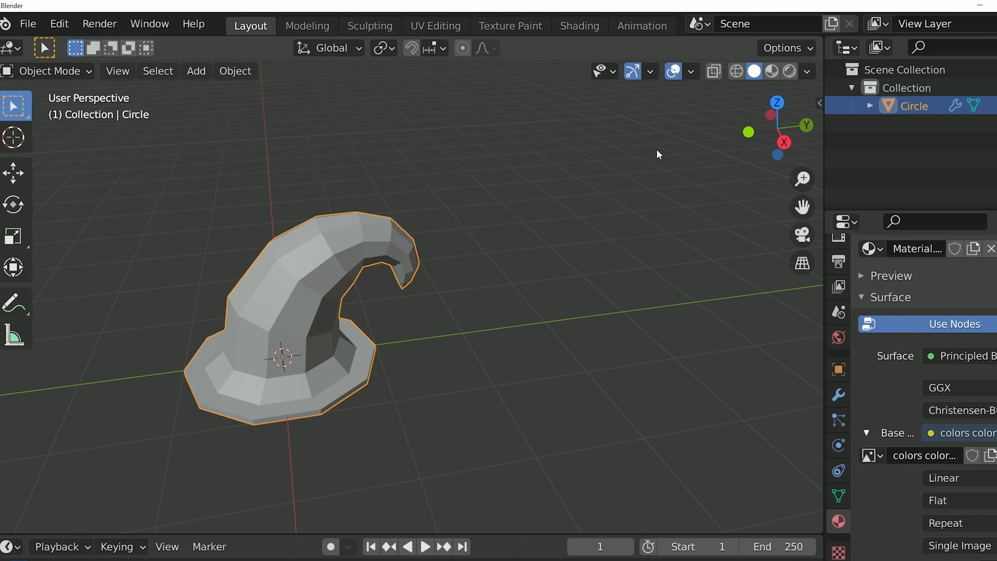
left_click(771, 73)
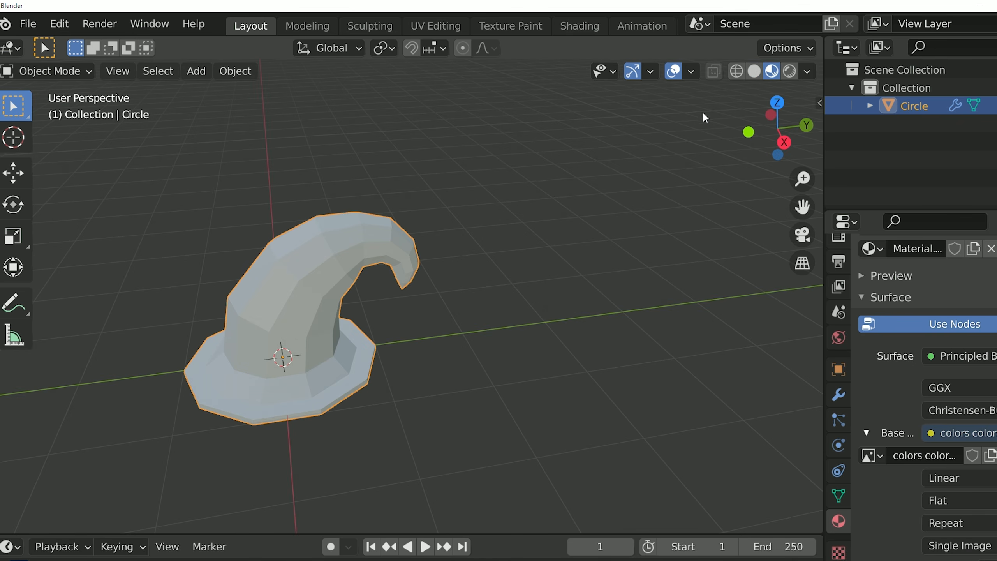
middle_click_drag(702, 111, 659, 112)
scroll(334, 218, "up", 3)
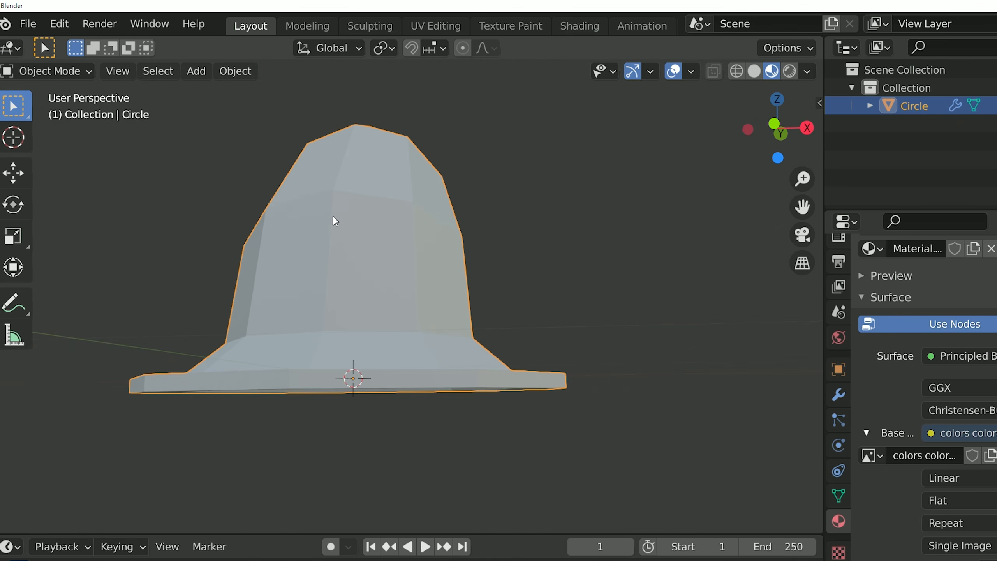
middle_click_drag(334, 219, 231, 273)
scroll(232, 274, "down", 4)
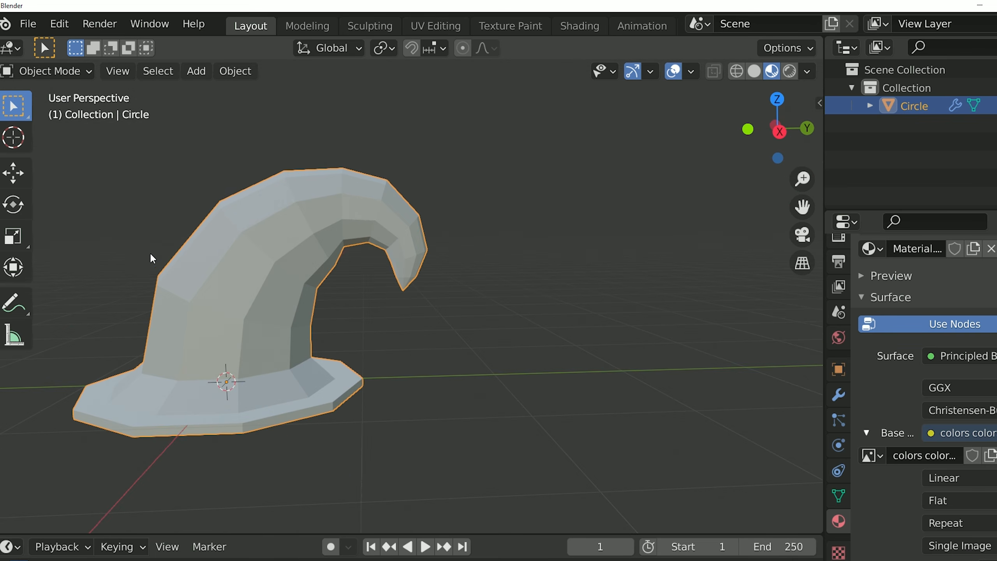
middle_click_drag(150, 251, 235, 277)
scroll(295, 257, "up", 2)
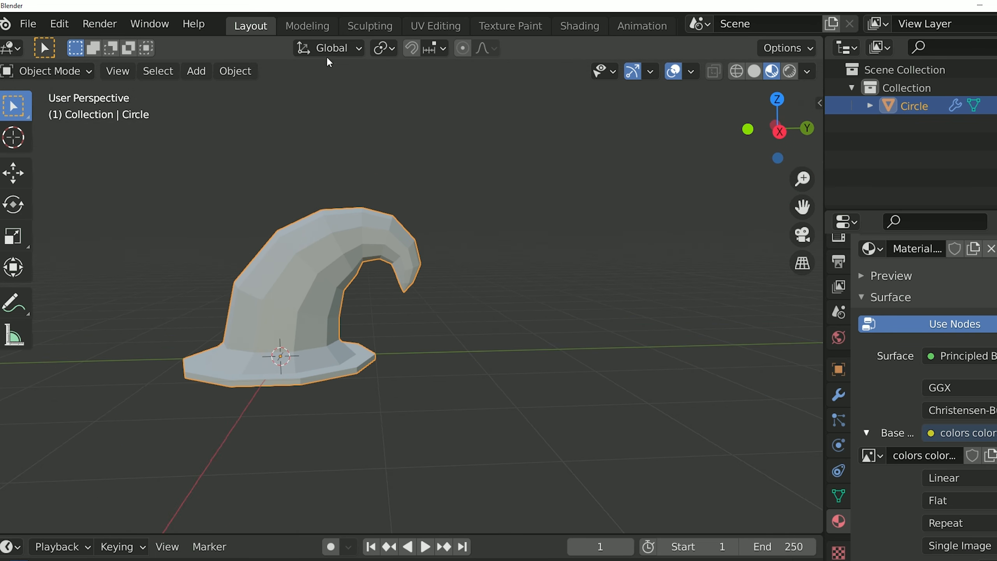
Open the UV Editing workspace and examine the colour palette image and the hat up close.
left_click(308, 27)
scroll(503, 199, "down", 5)
scroll(503, 200, "up", 3)
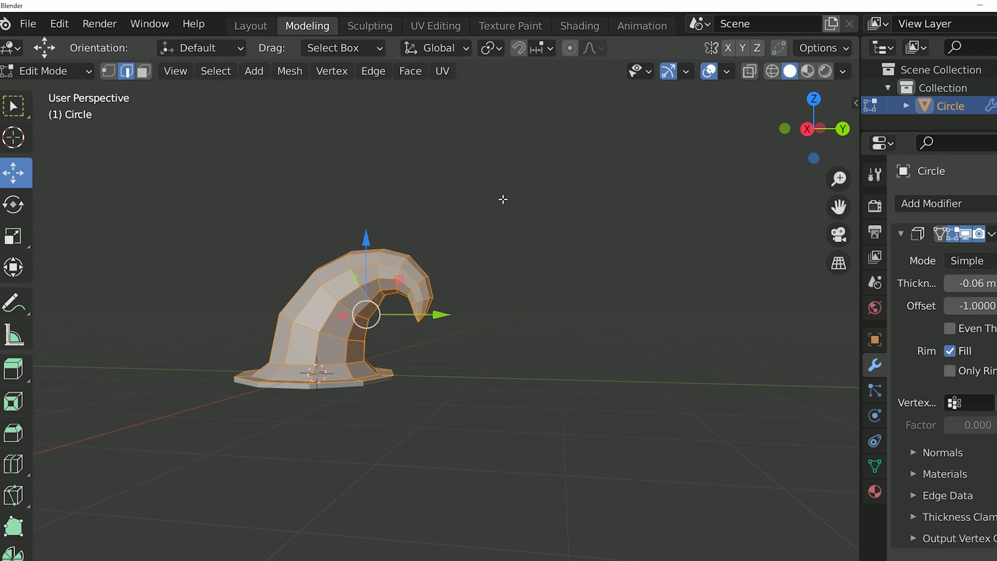
left_click(436, 26)
scroll(118, 416, "up", 1)
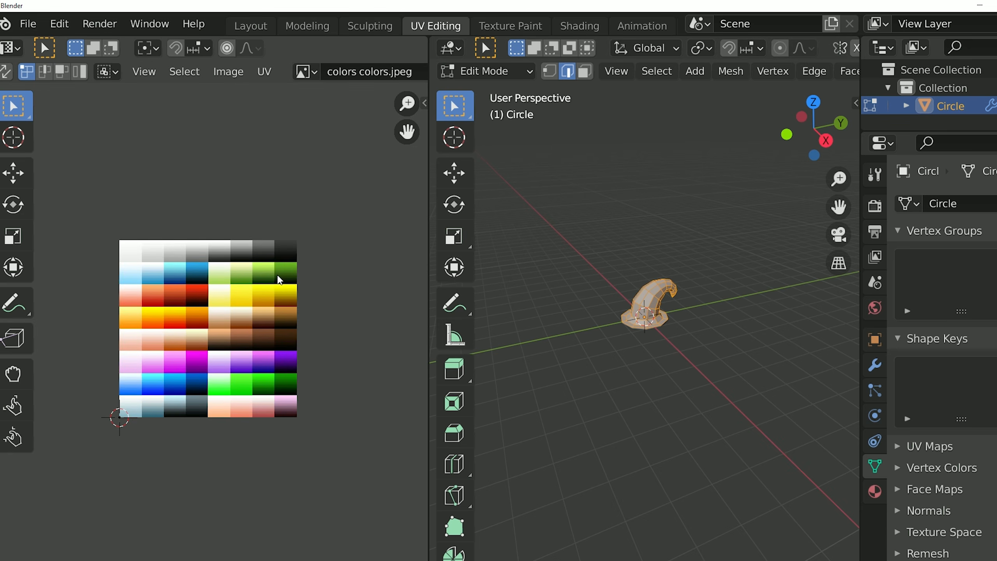
scroll(246, 279, "up", 3)
scroll(245, 279, "down", 2)
scroll(118, 412, "down", 3)
scroll(265, 245, "up", 4)
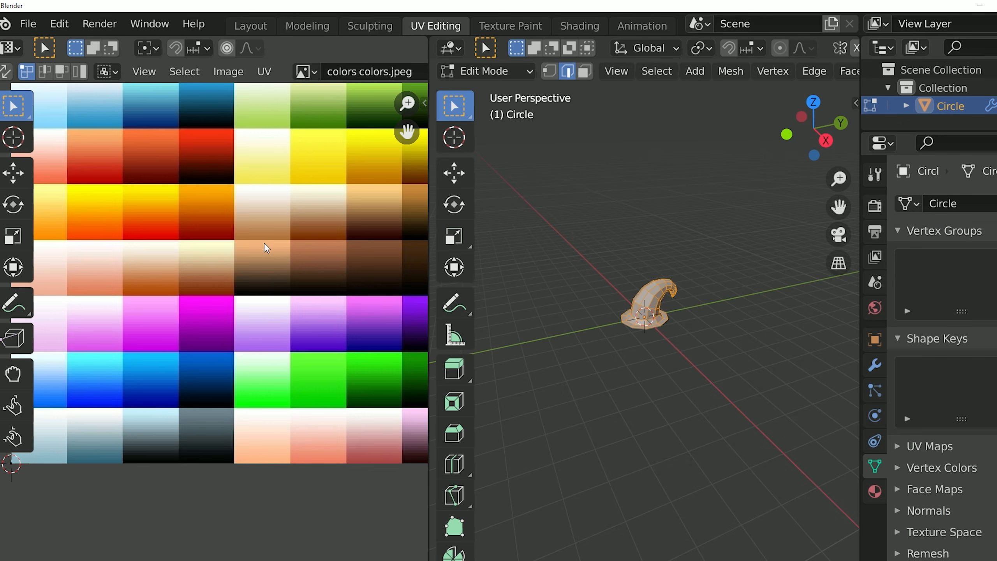
scroll(268, 247, "down", 3)
scroll(510, 255, "up", 6)
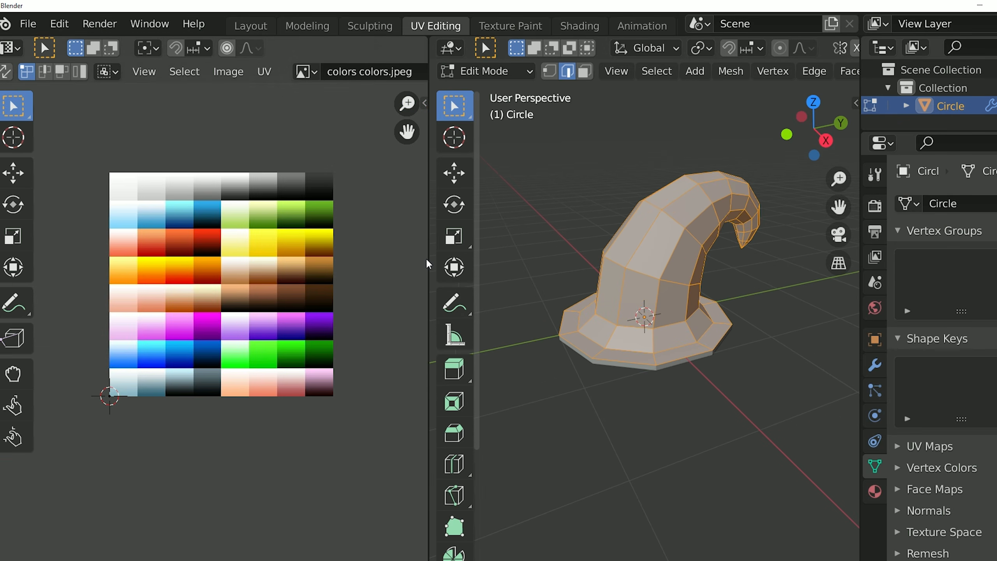
Enlarge the 3D view relative to the UV editor and display the hat in Material Preview shading.
left_click_drag(429, 259, 168, 259)
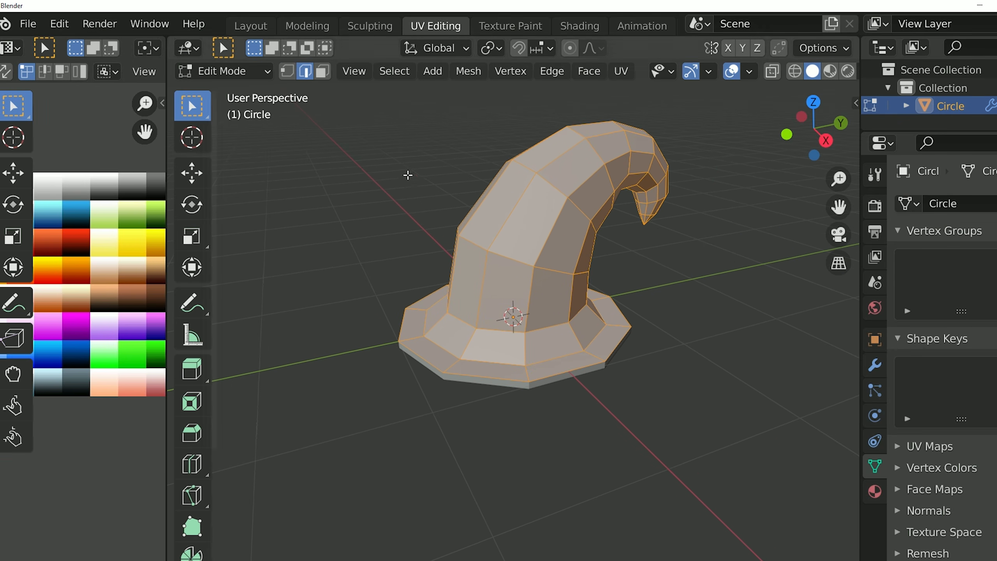
left_click(830, 71)
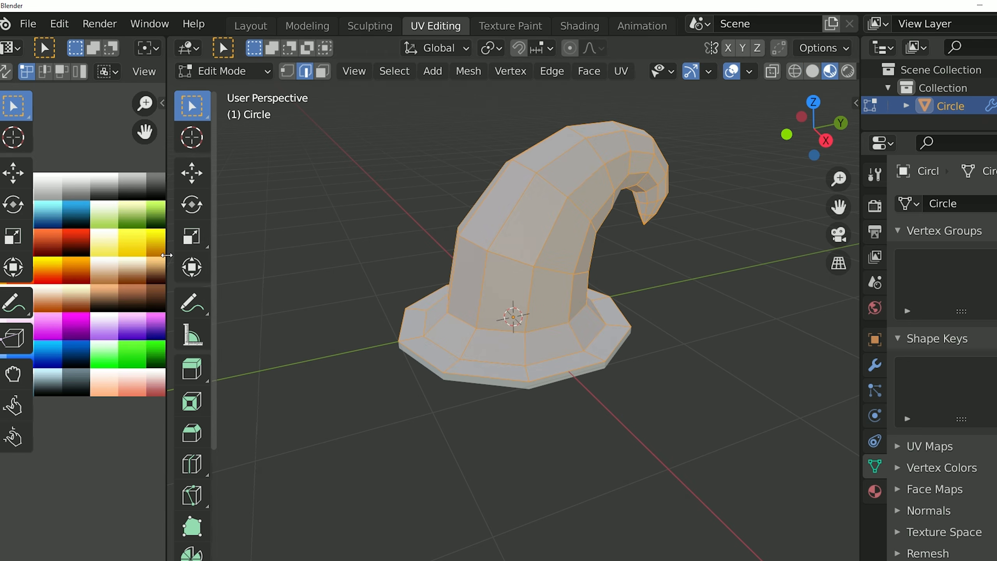
left_click_drag(168, 256, 246, 255)
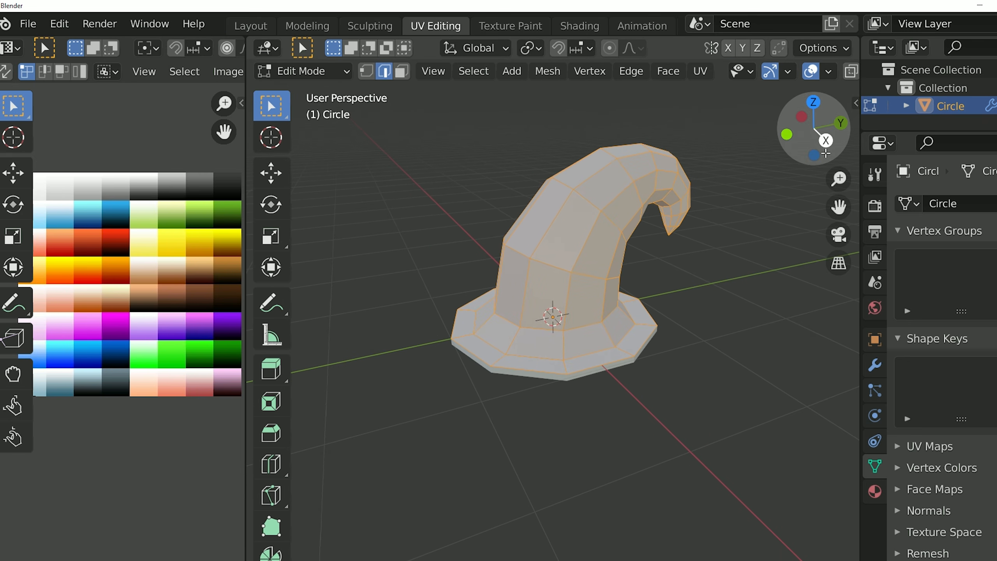
Unwrap the whole hat with Project from View in the right orthographic view.
left_click(826, 147)
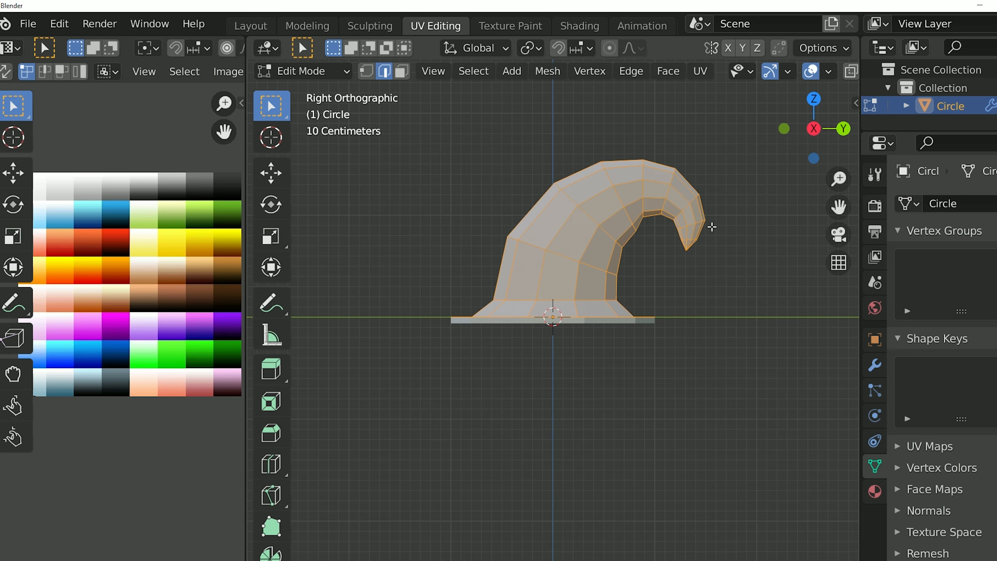
key("u")
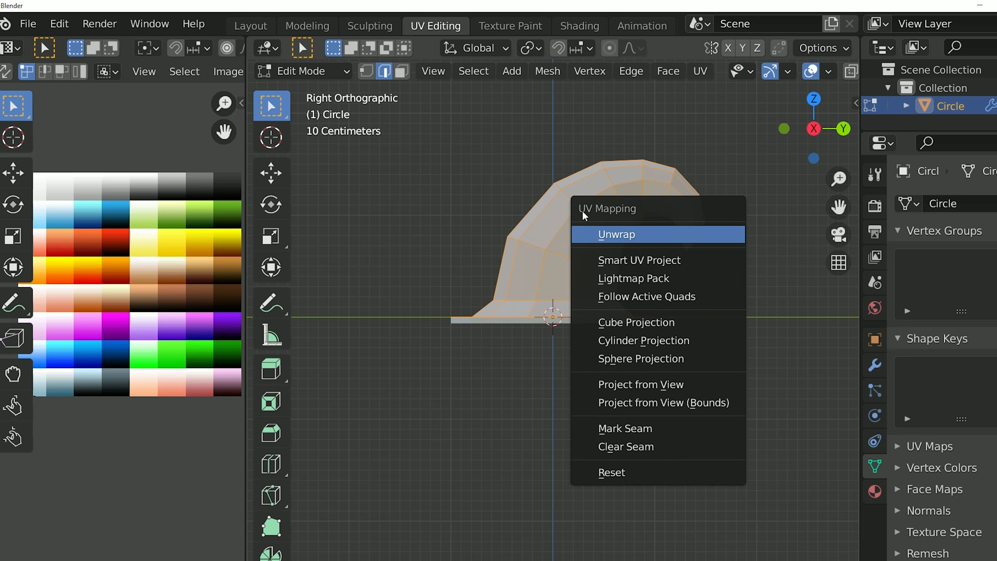
left_click(656, 383)
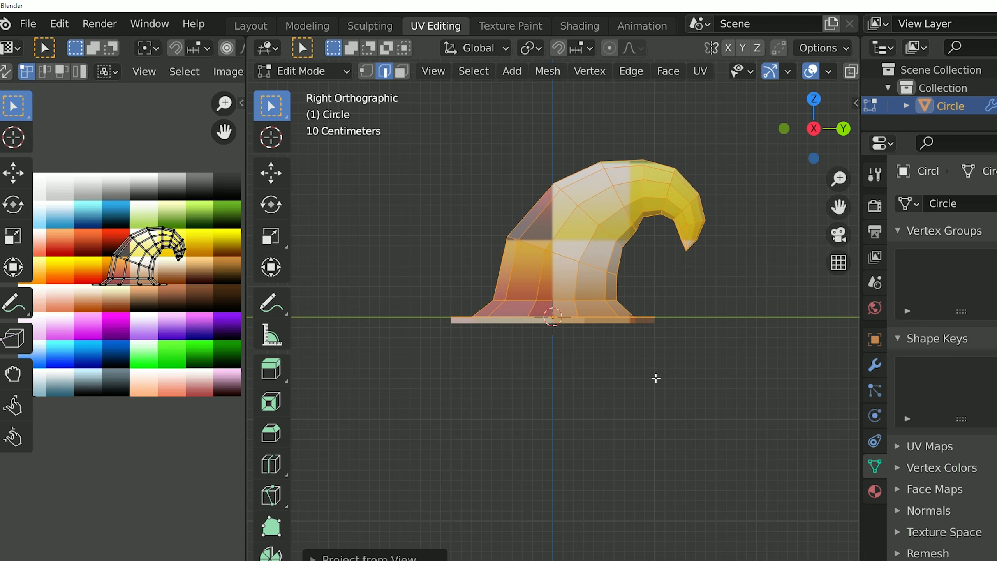
Select all the hat's UVs and scale them down uniformly to about 0.33.
scroll(173, 314, "down", 1)
middle_click_drag(589, 275, 614, 316)
scroll(195, 321, "up", 3)
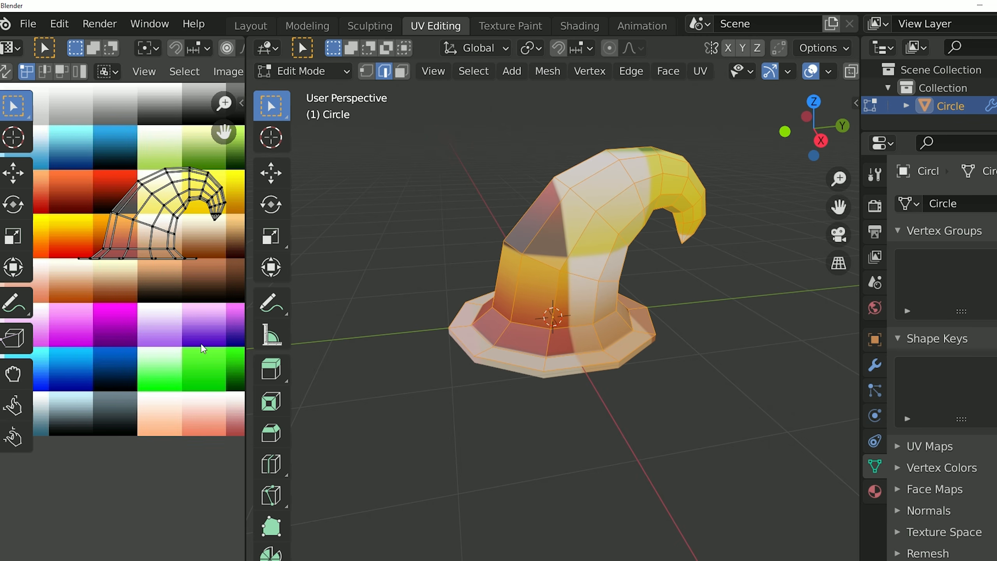
key("a")
key("s")
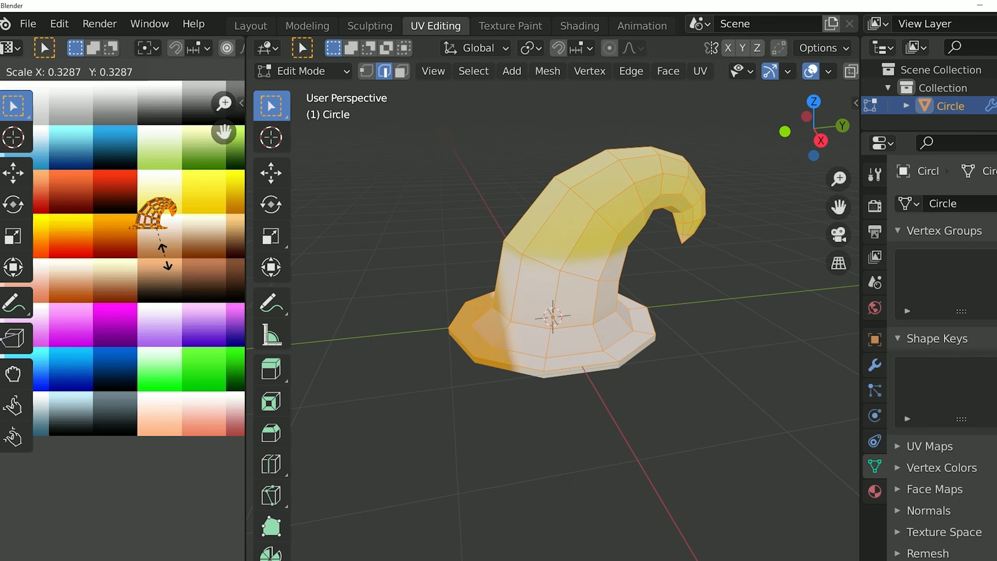
left_click(167, 265)
Widen the UV editor and move the hat's UVs onto the yellow-to-orange gradient swatch of the palette.
left_click(13, 173)
scroll(129, 244, "down", 2)
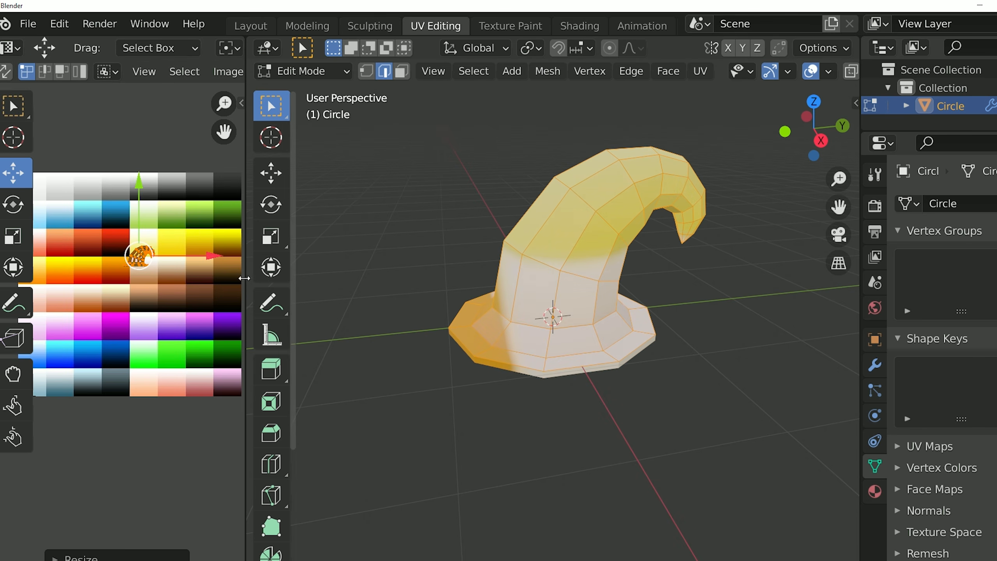
left_click_drag(245, 278, 369, 278)
scroll(234, 303, "up", 2)
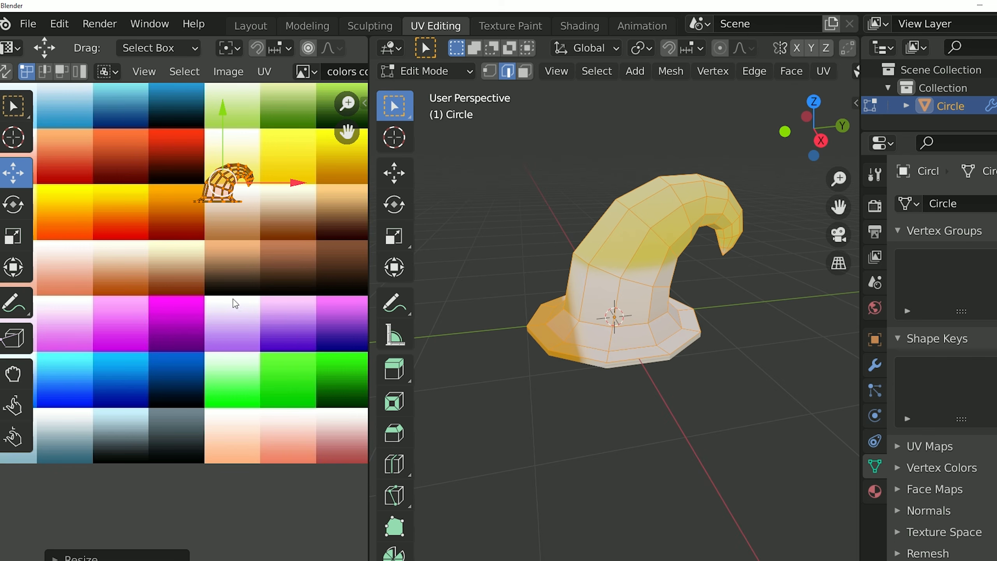
left_click_drag(224, 178, 182, 221)
scroll(180, 317, "down", 2)
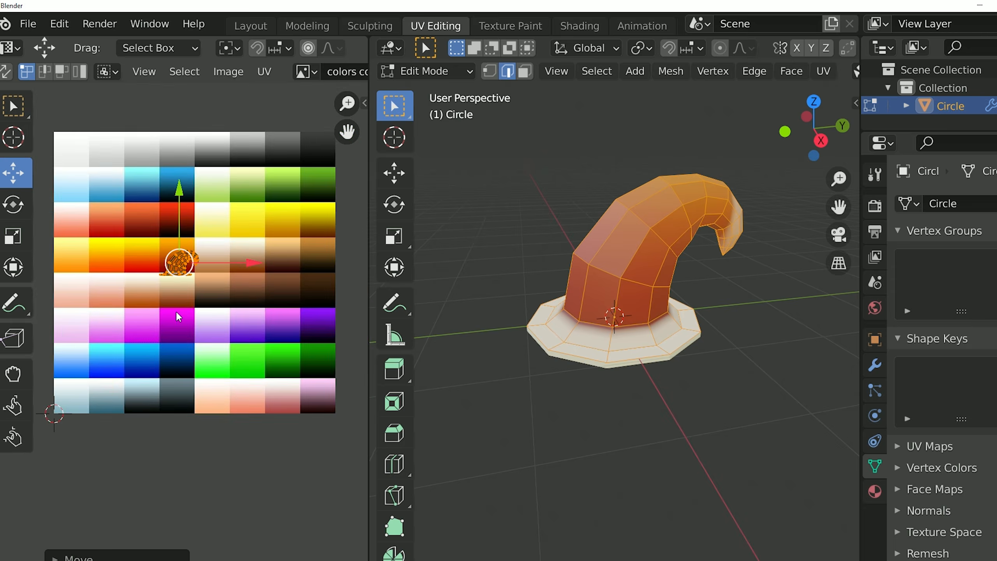
middle_click_drag(180, 316, 173, 268)
left_click_drag(176, 227, 69, 215)
scroll(114, 297, "up", 8)
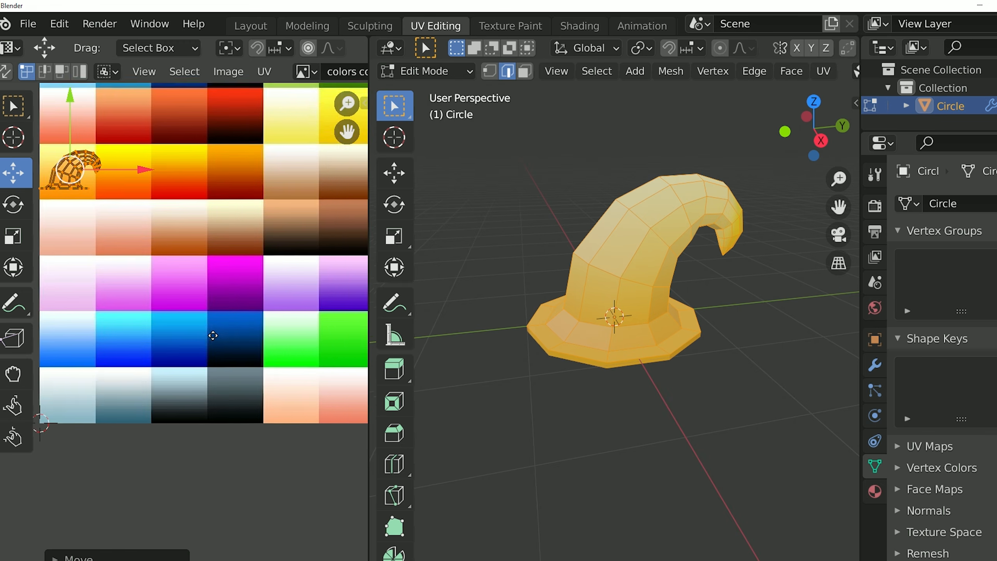
Scale the hat's UVs narrower horizontally and taller vertically, and fit them inside the yellow-to-orange swatch.
key("KP_Decimal")
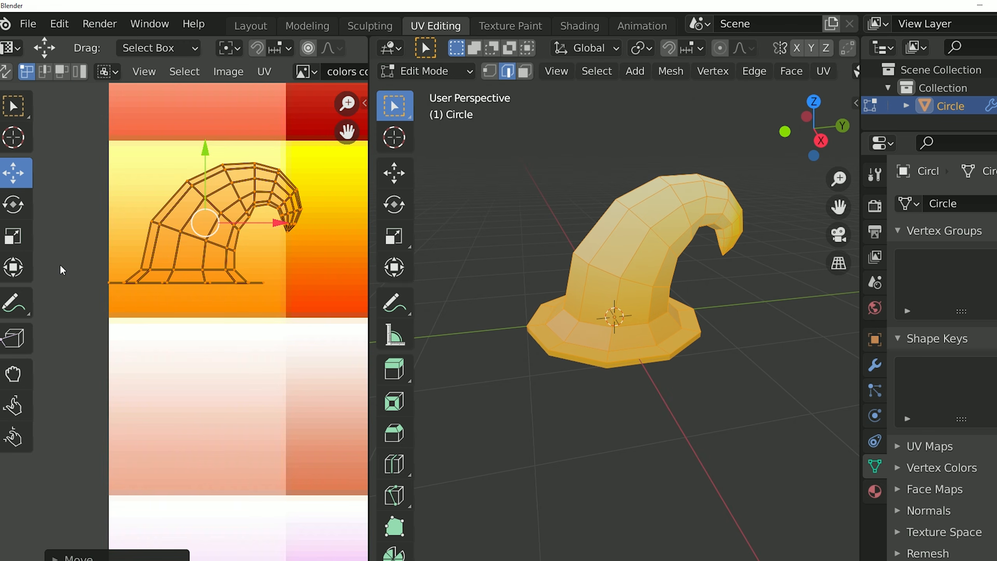
left_click(13, 235)
left_click_drag(277, 223, 251, 223)
mouse_move(205, 151)
left_mouse_down()
mouse_move(207, 126)
mouse_move(205, 158)
left_mouse_up()
left_click(13, 173)
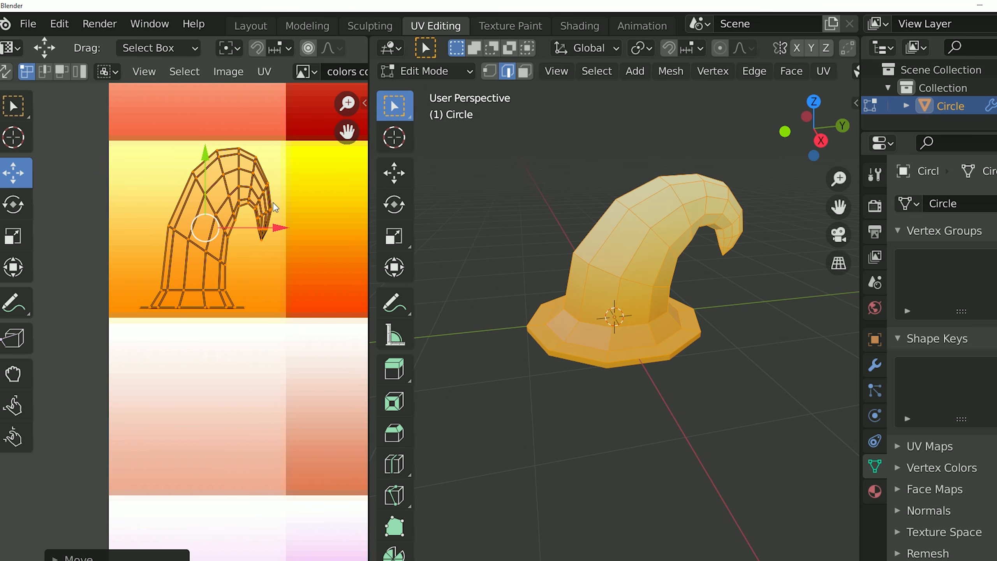
left_click(276, 159)
left_click(281, 218)
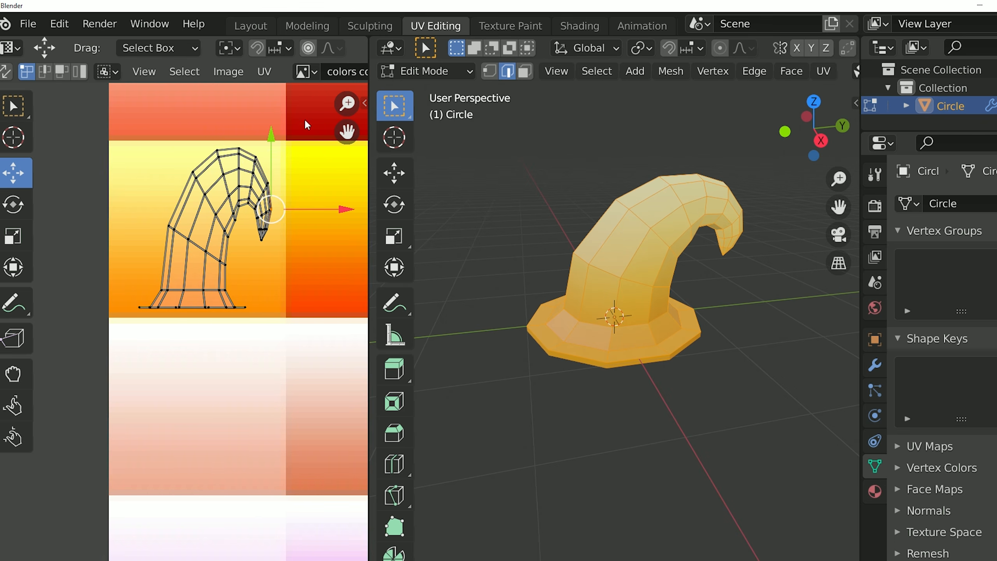
Check the hat's yellow-to-orange gradient from above in the Layout workspace.
left_click(250, 26)
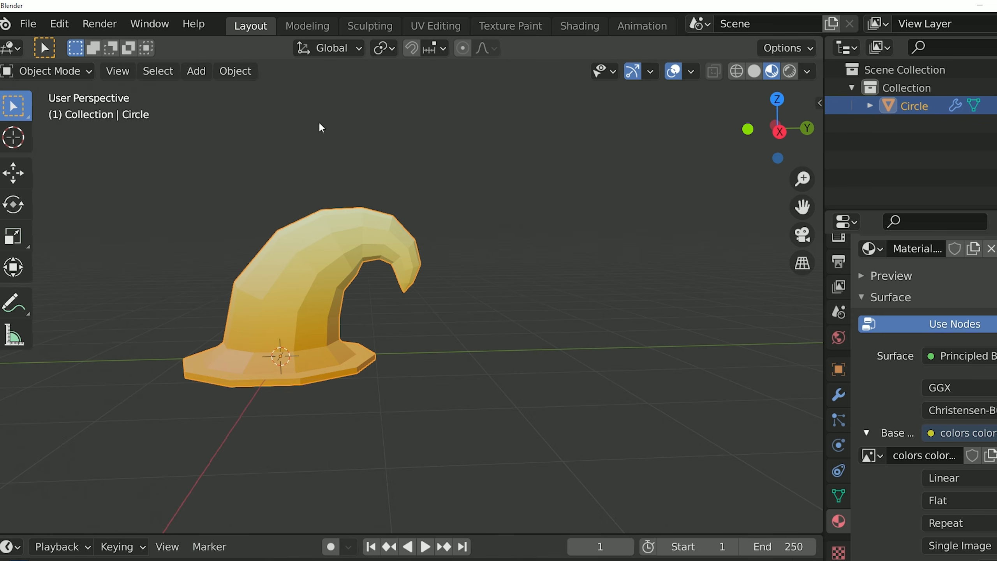
middle_click_drag(188, 173, 227, 415)
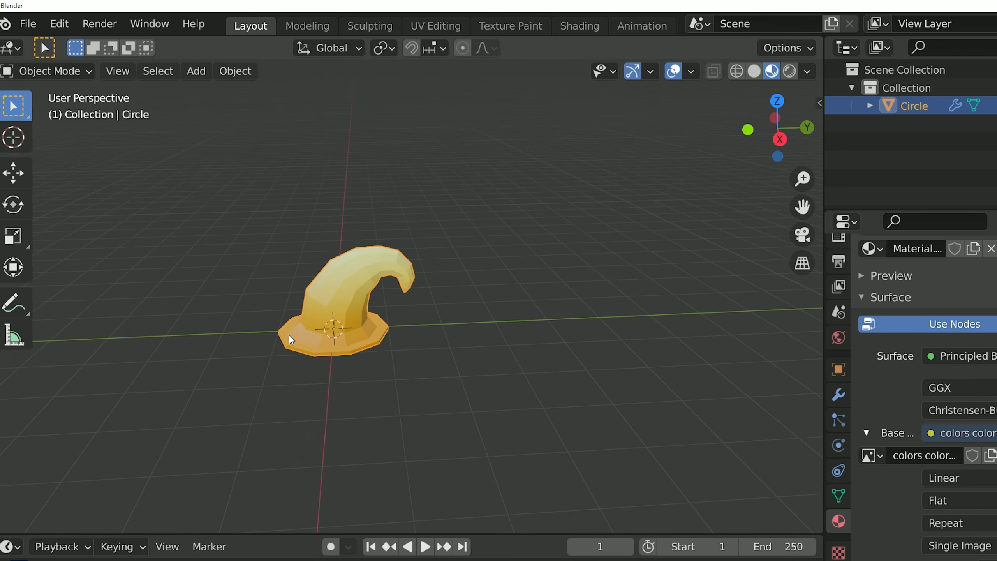
middle_click_drag(288, 338, 318, 377)
Back in the UV Editing workspace, switch to face selection and select the ring of sloped faces between the hat's cone and brim.
left_click(438, 33)
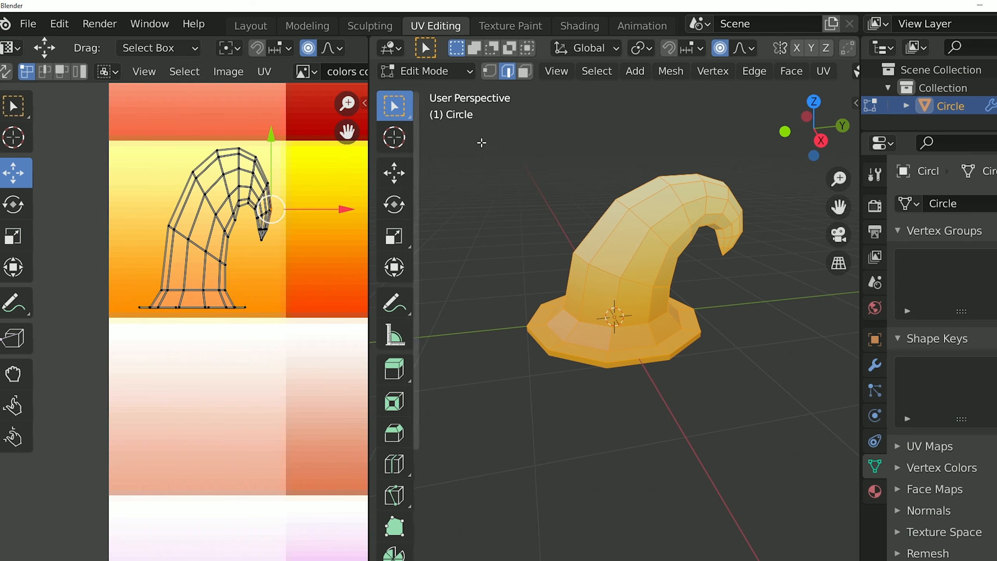
left_click(508, 195)
middle_click_drag(514, 203, 535, 93)
scroll(581, 230, "up", 2)
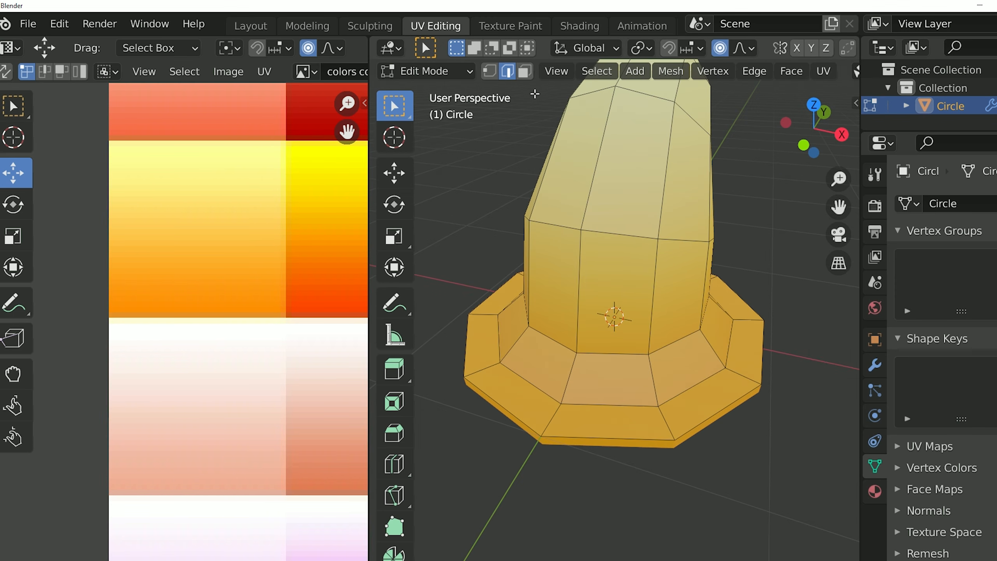
left_click(525, 72)
middle_click_drag(619, 369, 569, 330)
scroll(618, 423, "up", 1)
left_click(640, 372)
scroll(640, 373, "down", 3)
scroll(569, 330, "up", 2)
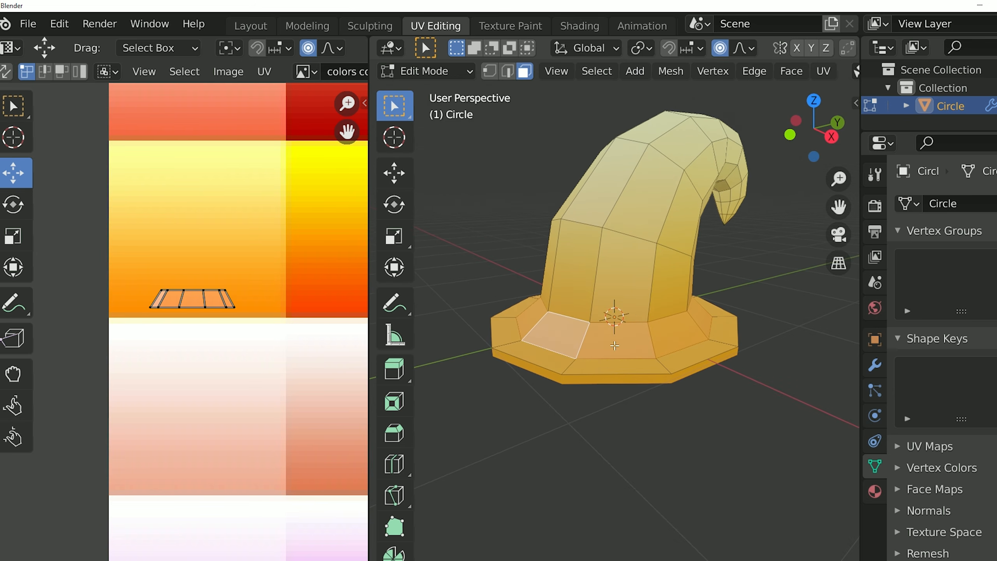
scroll(178, 278, "down", 3)
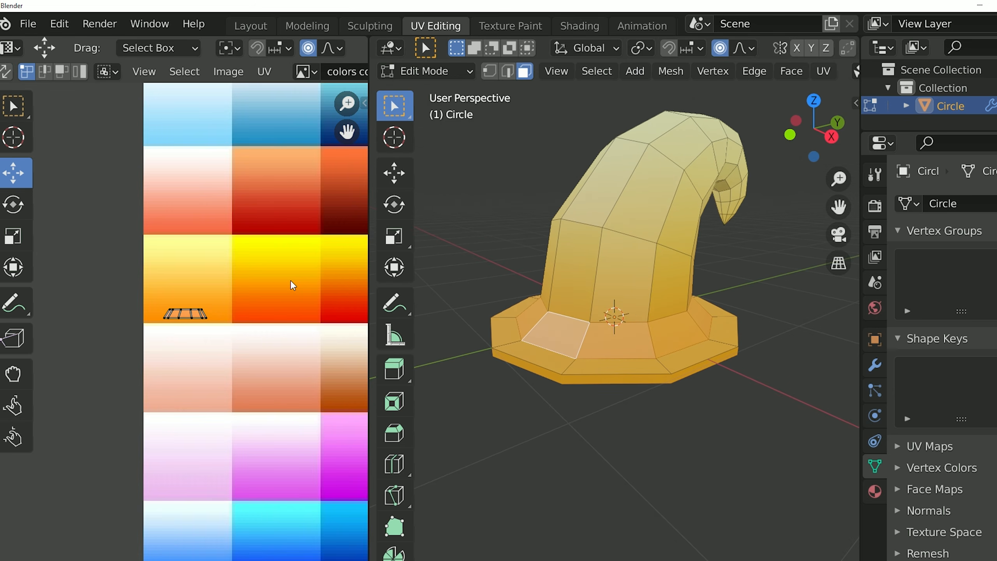
With proportional editing off, move the selected ring's UVs across the palette onto the dark brown-to-black gradient swatch.
scroll(234, 280, "down", 4)
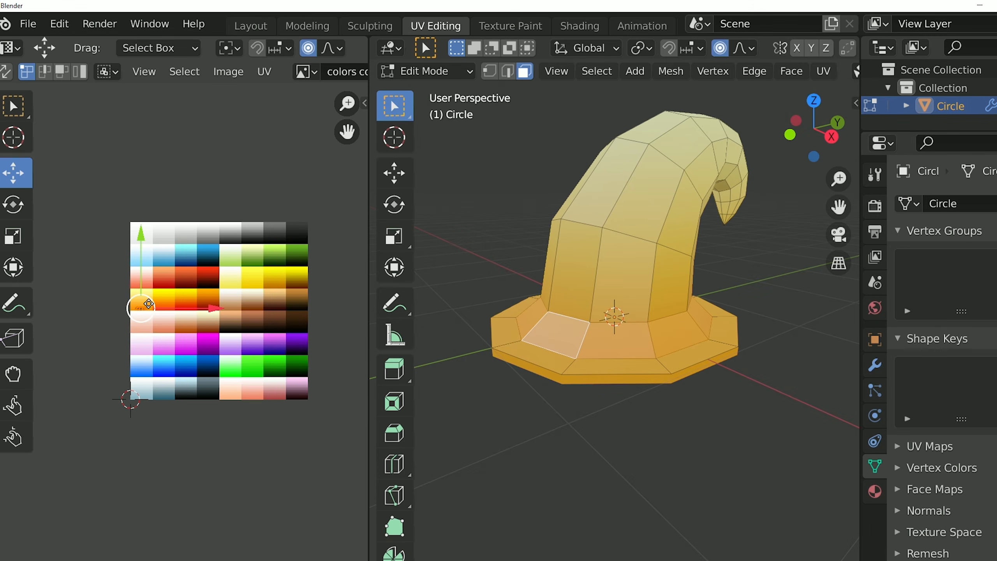
left_click_drag(149, 304, 282, 370)
scroll(249, 360, "up", 3)
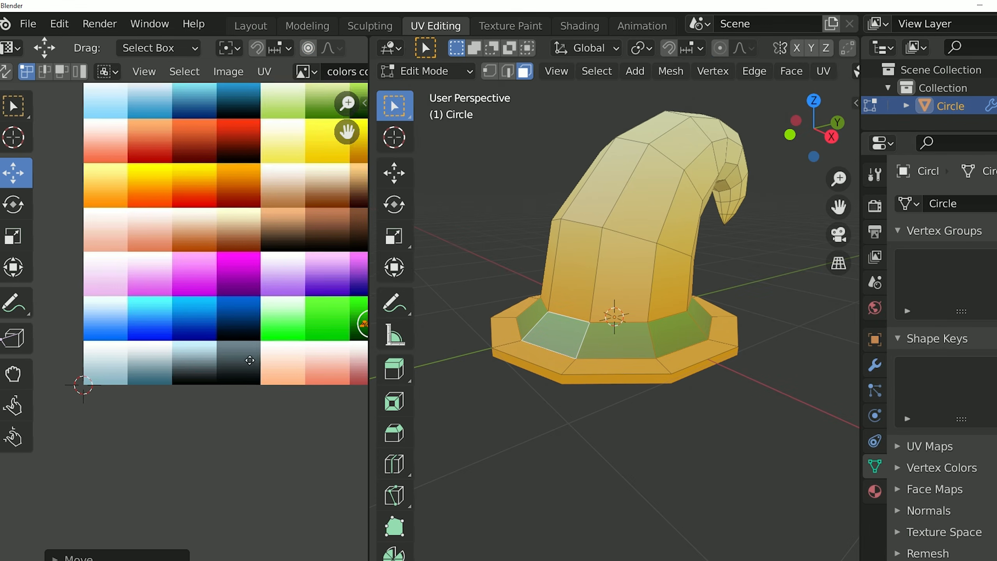
middle_click_drag(249, 360, 144, 378)
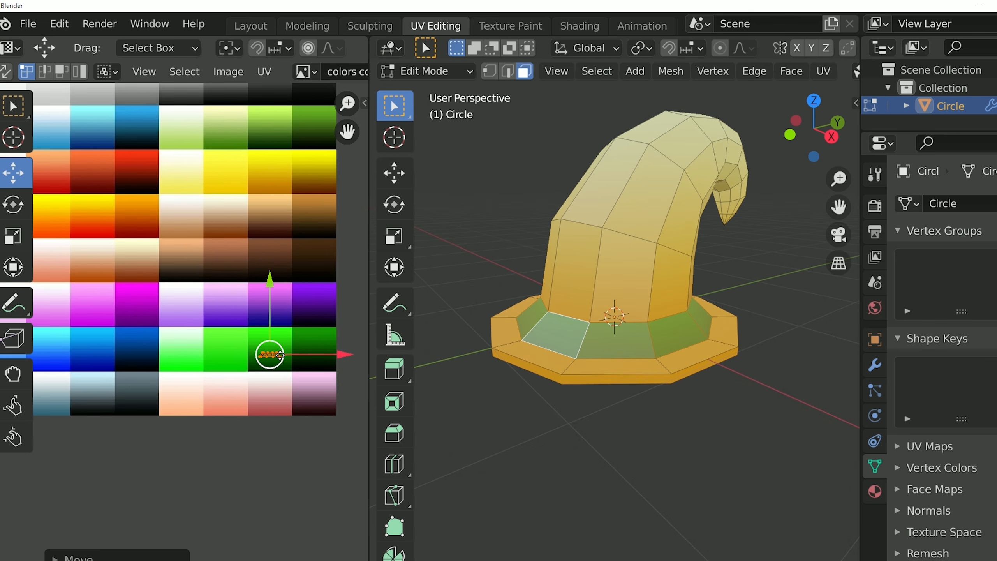
left_click_drag(277, 355, 272, 270)
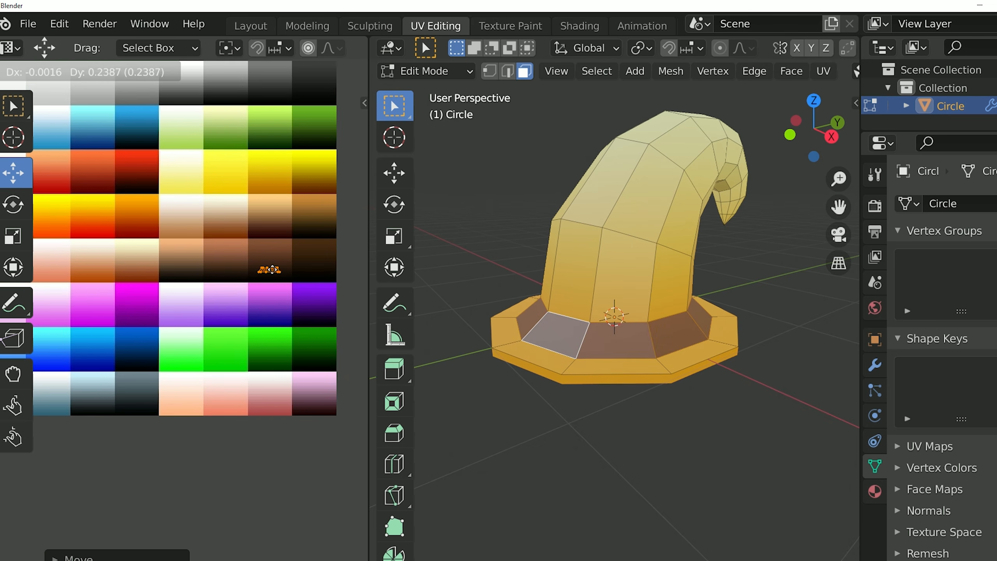
Scale the ring's UVs taller vertically and shift them slightly up so they fit inside the dark brown swatch.
scroll(271, 270, "up", 3)
left_click(13, 235)
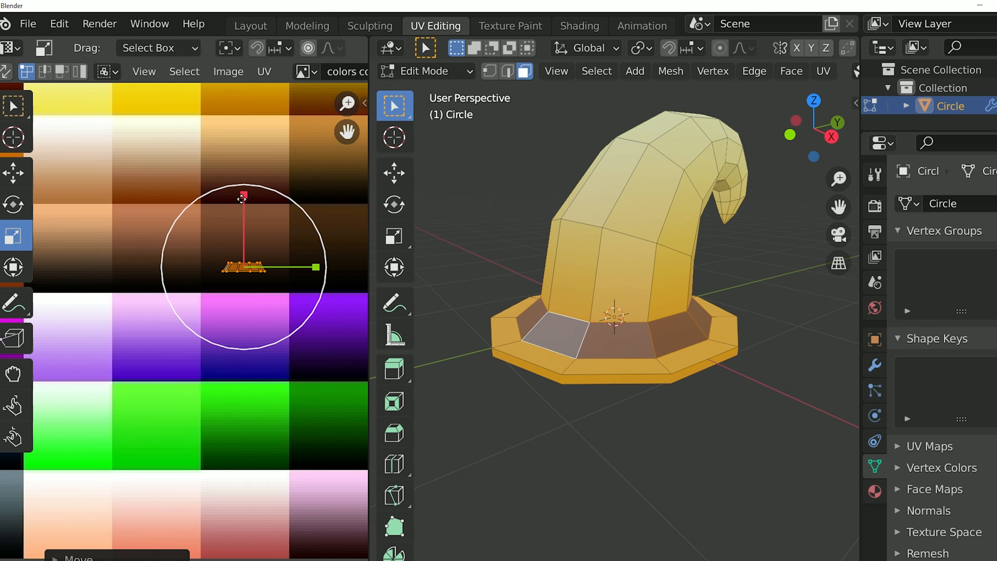
left_click_drag(243, 196, 269, 409)
left_click(12, 174)
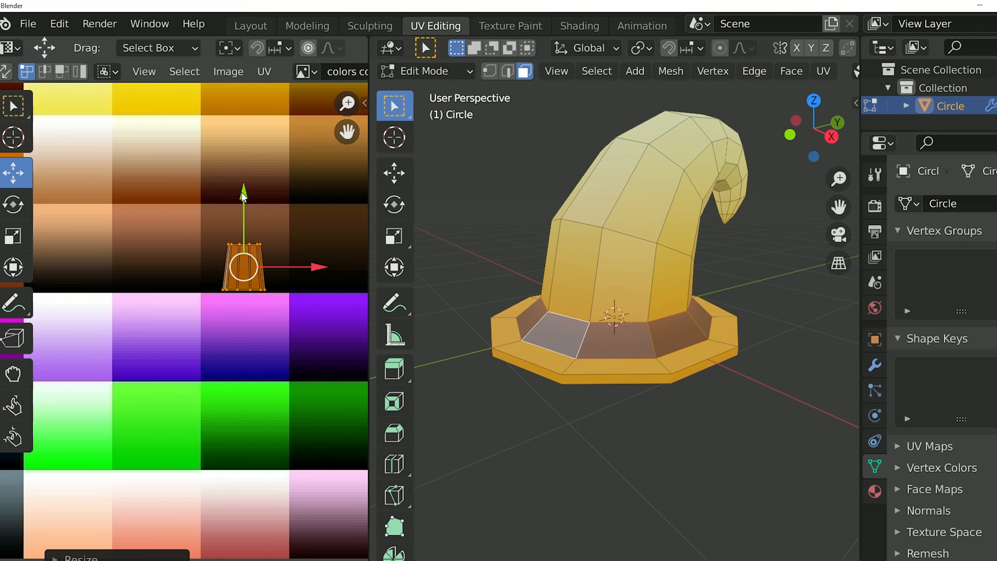
left_click_drag(243, 196, 244, 187)
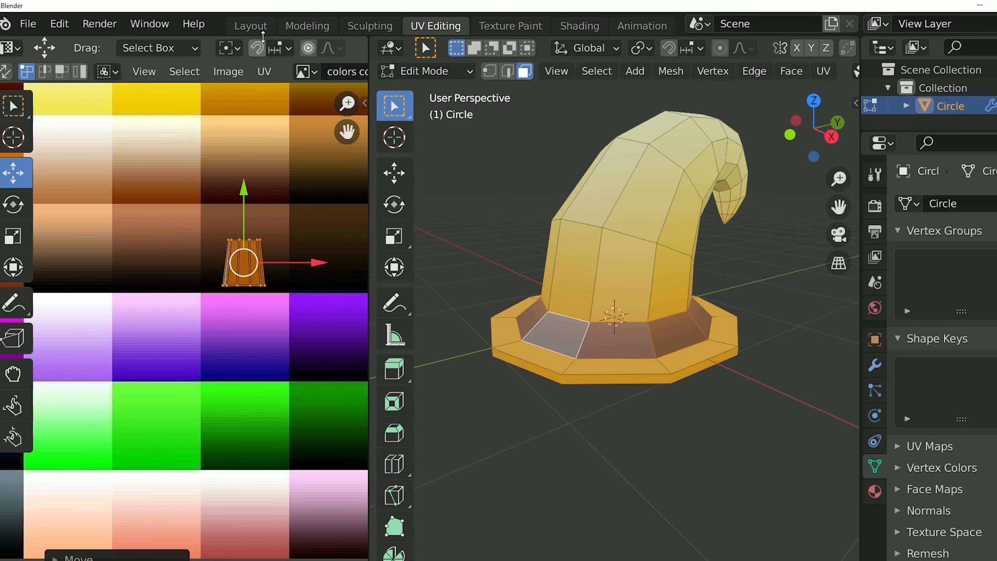
In the Layout workspace, inspect the coloured hat and add a Subdivision Surface modifier to it.
left_click(251, 25)
middle_click_drag(393, 284, 277, 288)
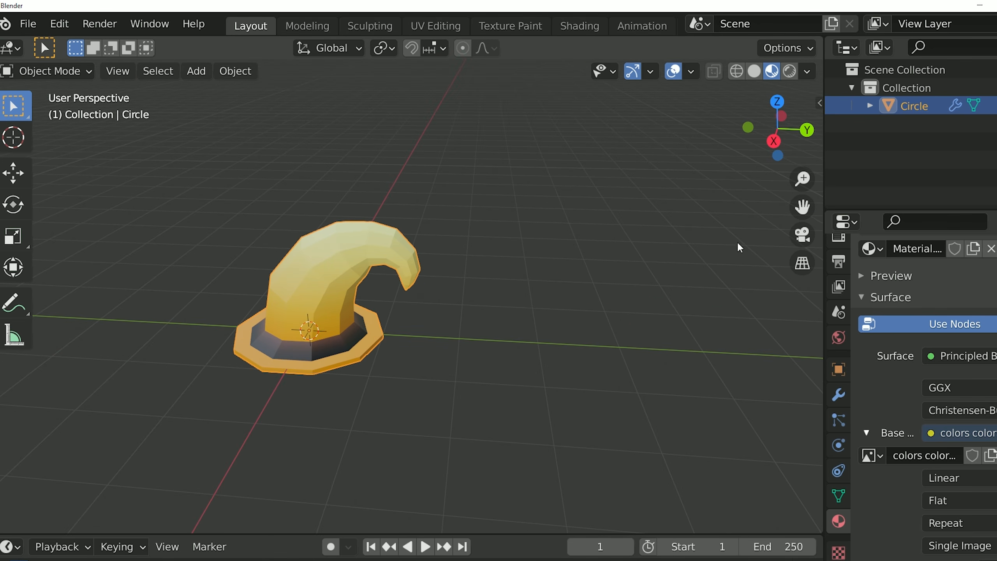
left_click_drag(795, 211, 913, 156)
scroll(467, 318, "up", 3)
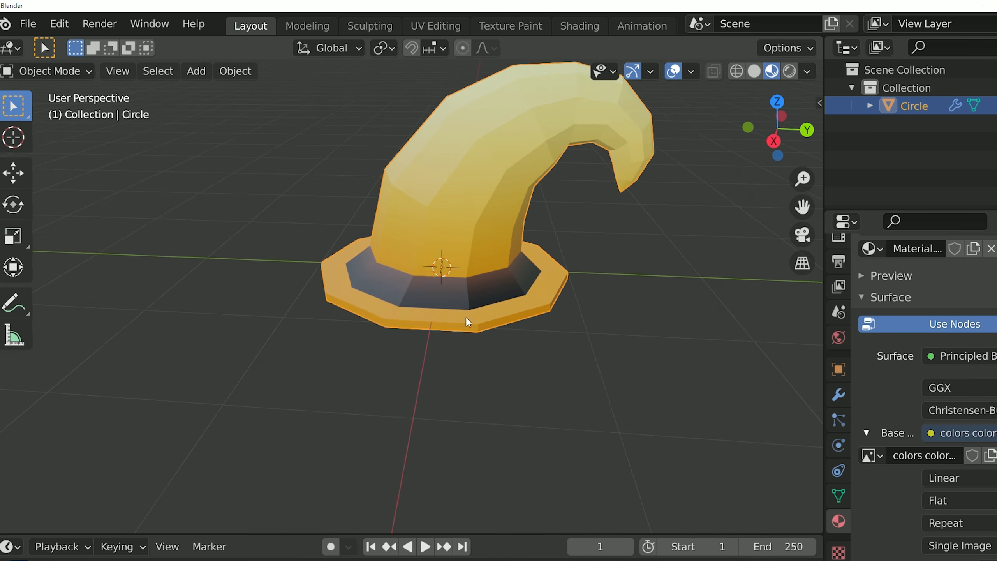
middle_click_drag(466, 318, 557, 322)
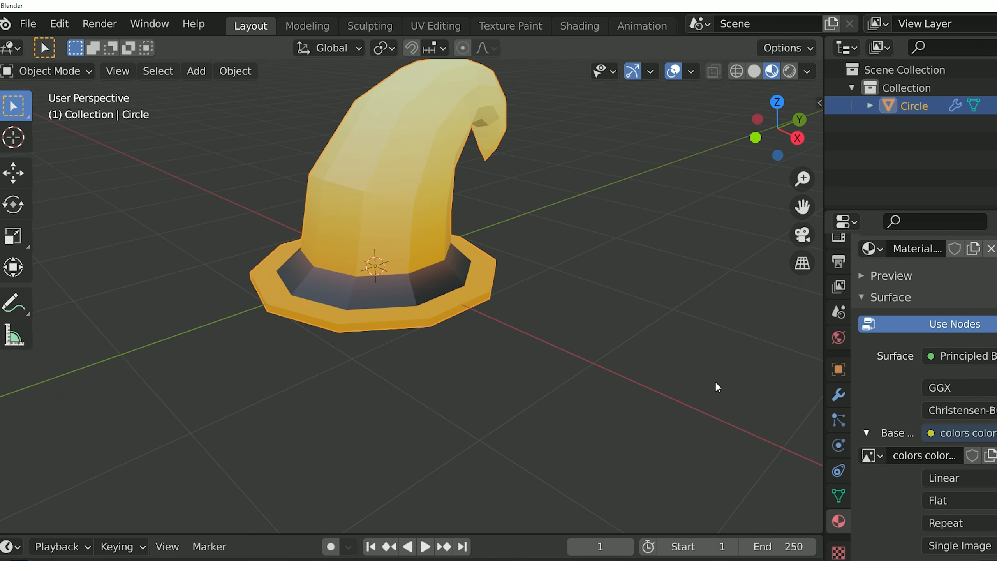
left_click(838, 394)
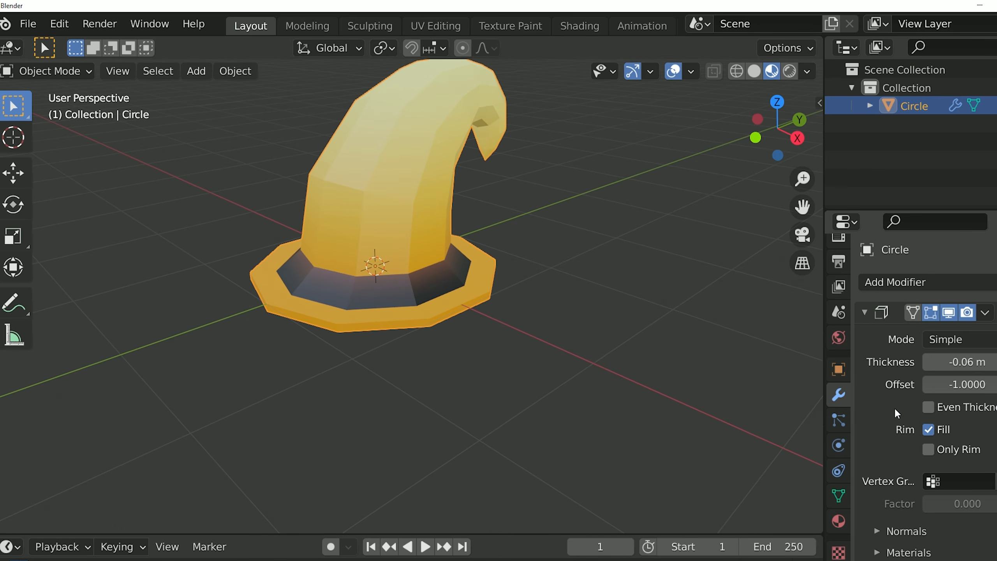
left_click(926, 283)
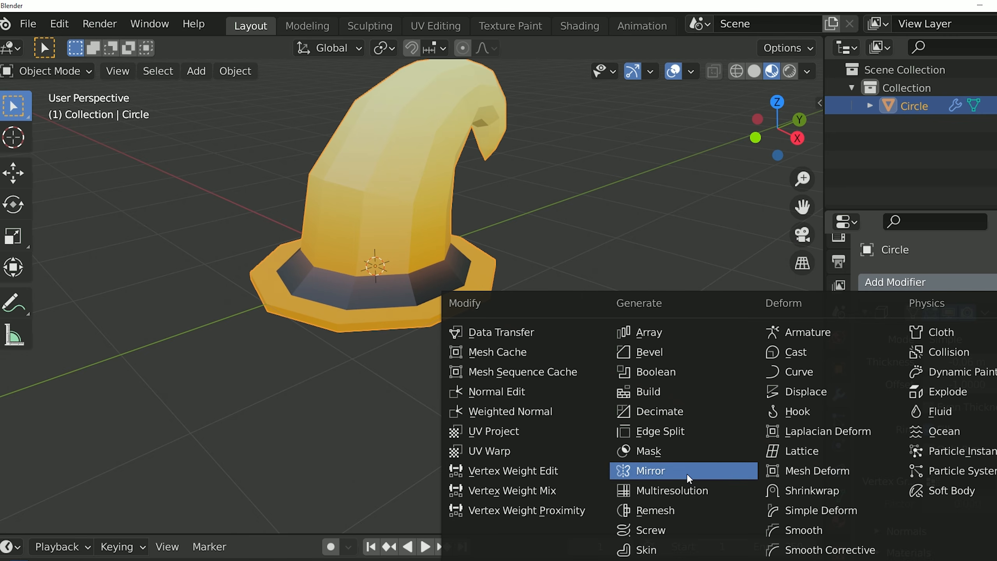
left_click(667, 552)
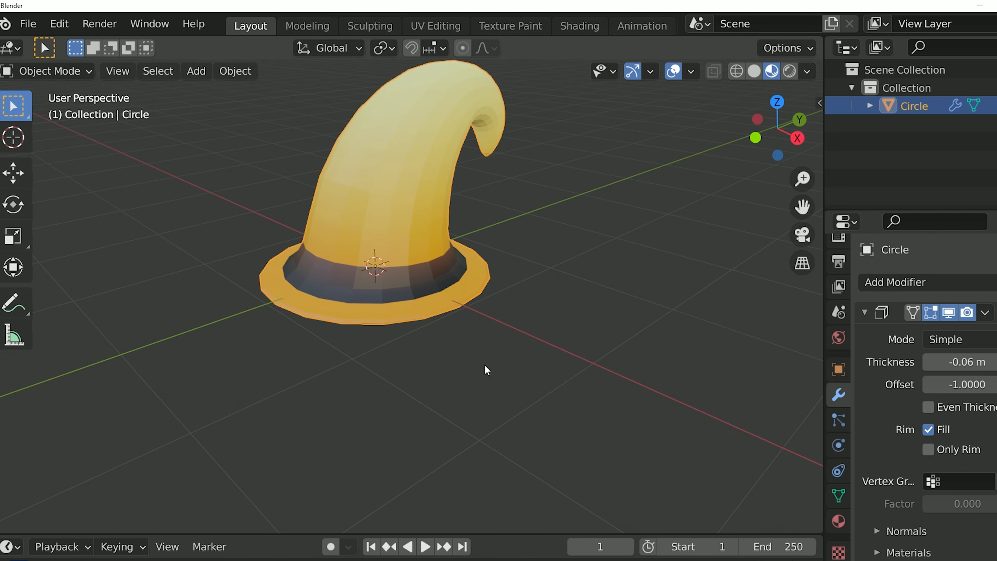
middle_click_drag(485, 366, 483, 339)
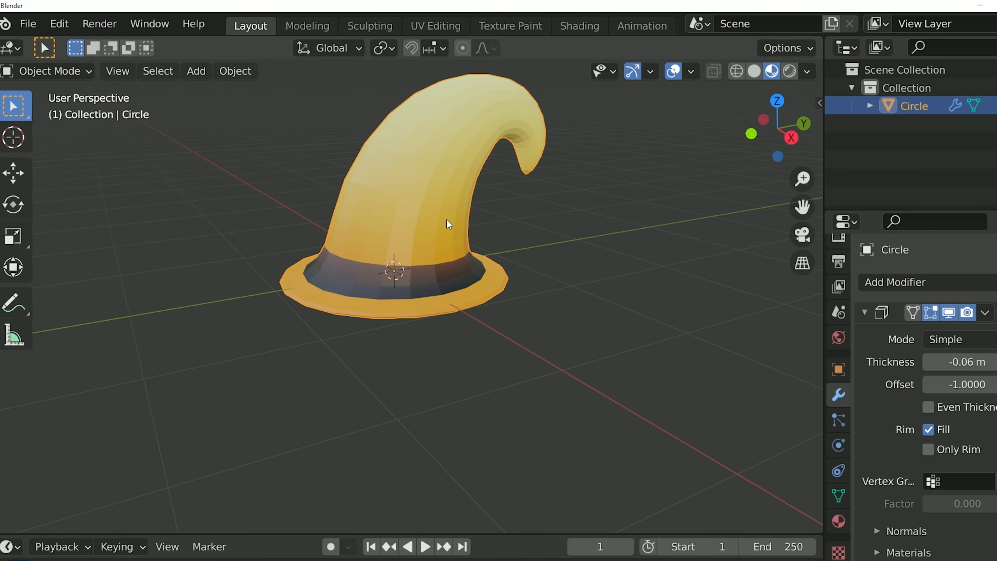
Apply Shade Smooth to the hat.
right_click(426, 162)
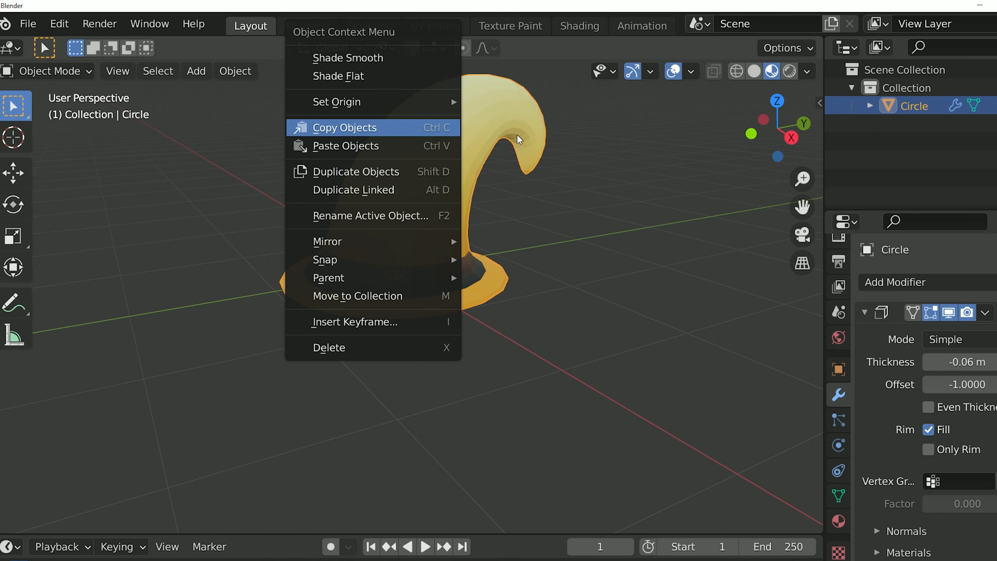
right_click(422, 148)
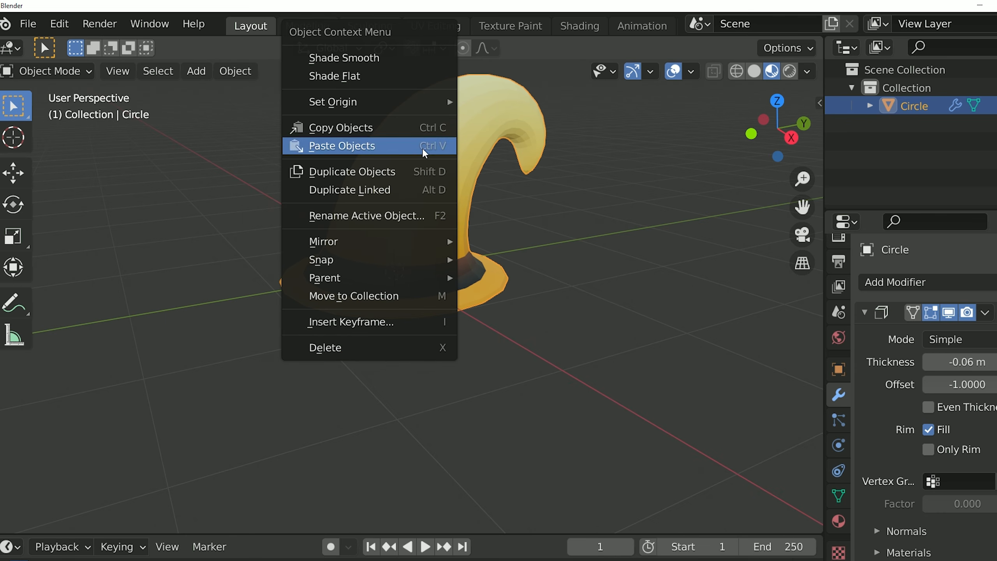
left_click(397, 59)
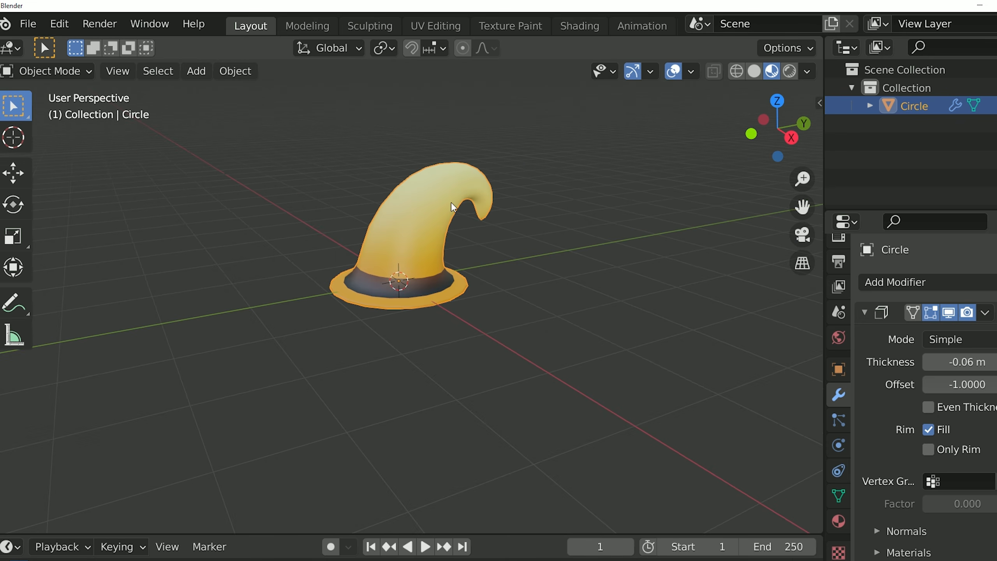
middle_click_drag(451, 202, 379, 122)
Open the hat for mesh editing in the Modeling workspace, with material preview shading and vertex selection.
left_click(313, 26)
middle_click_drag(307, 165, 791, 96)
left_click(803, 73)
left_click_drag(839, 207, 899, 51)
left_click(109, 72)
scroll(316, 299, "up", 4)
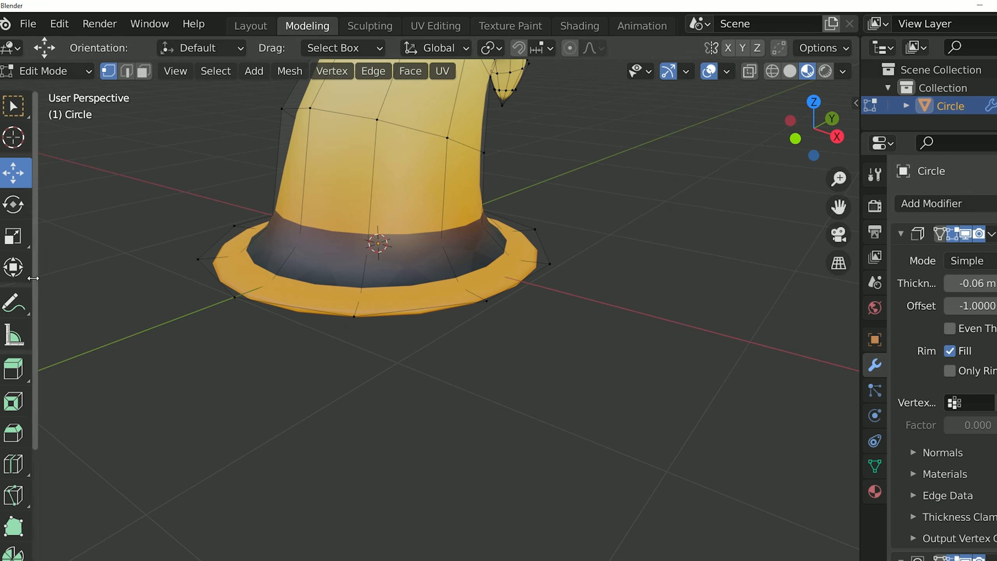
scroll(436, 285, "down", 1)
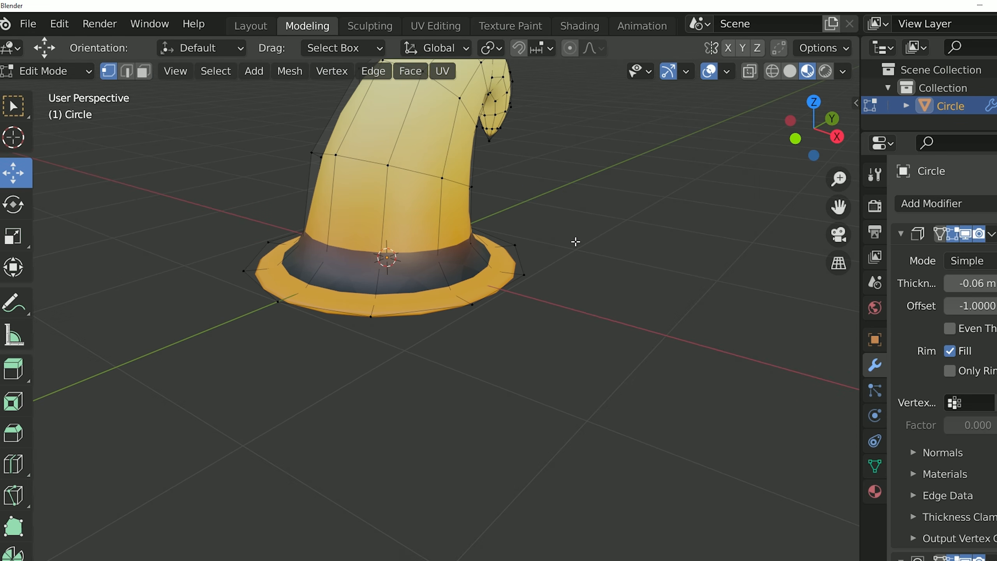
scroll(575, 241, "down", 4)
scroll(575, 241, "up", 5)
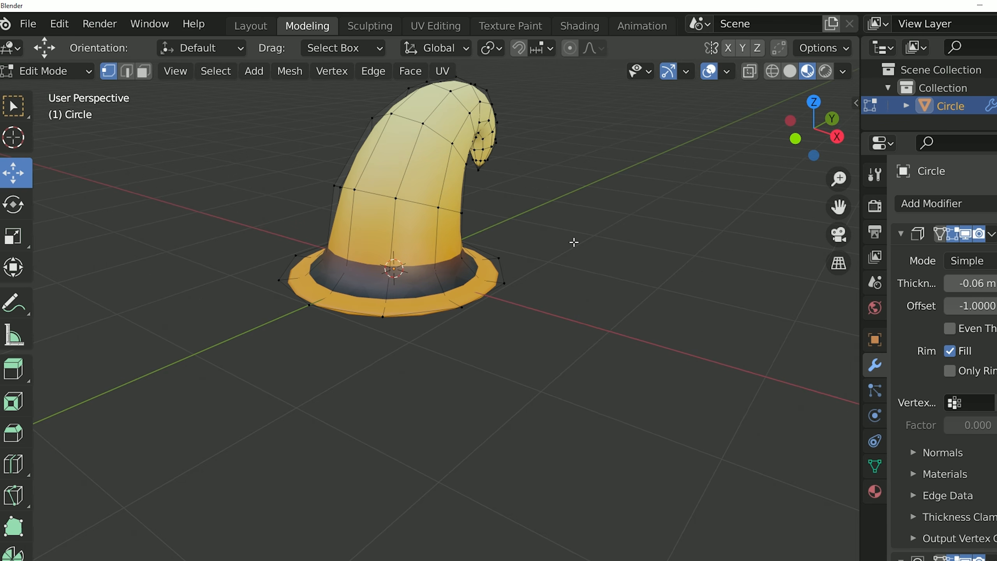
middle_click_drag(574, 240, 543, 229)
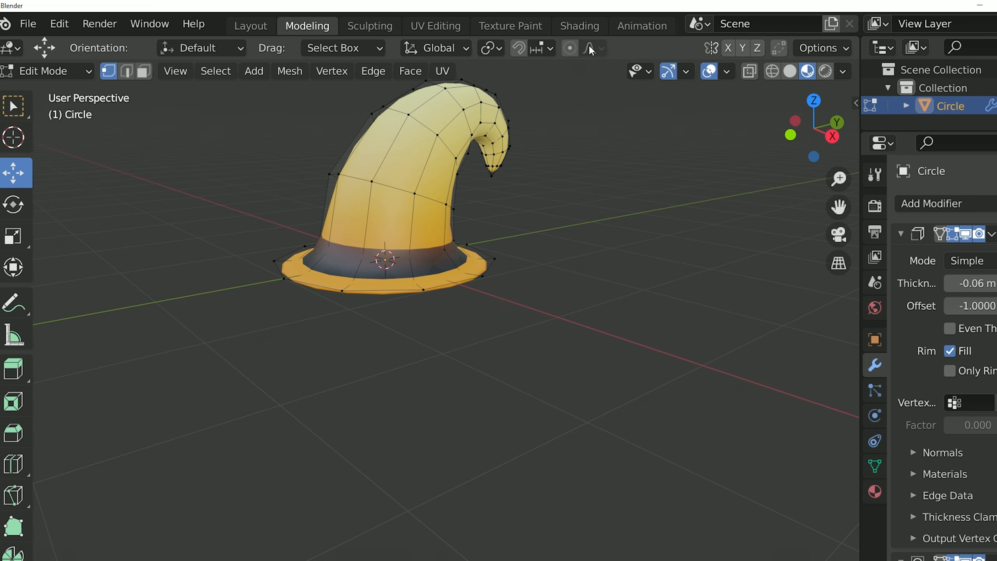
With proportional editing on, move a brim vertex about 0.3 m along Y and downward in the right orthographic view.
left_click(484, 272)
scroll(506, 251, "up", 3)
middle_click_drag(514, 245, 483, 258)
scroll(483, 259, "up", 3)
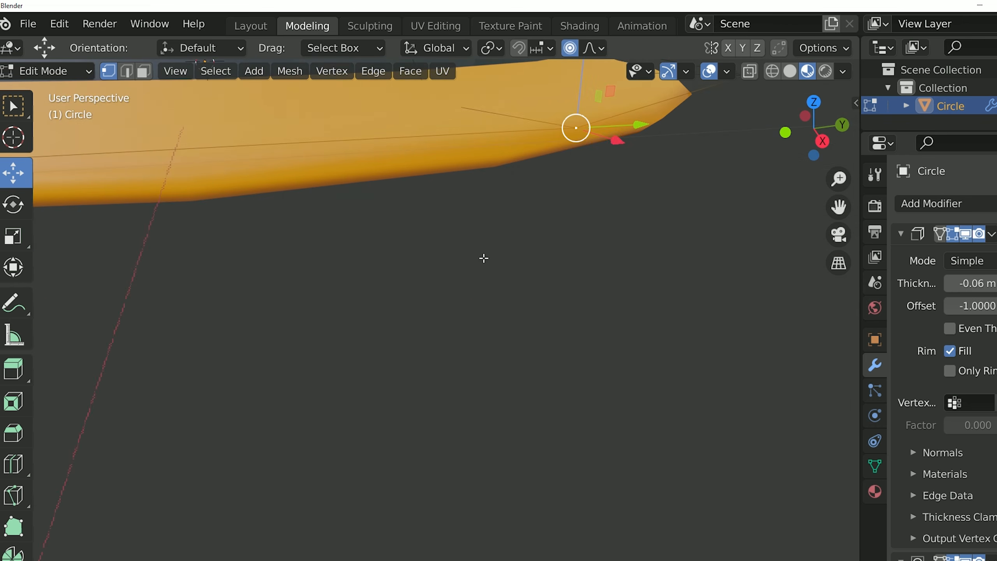
scroll(483, 259, "down", 3)
left_click(822, 141)
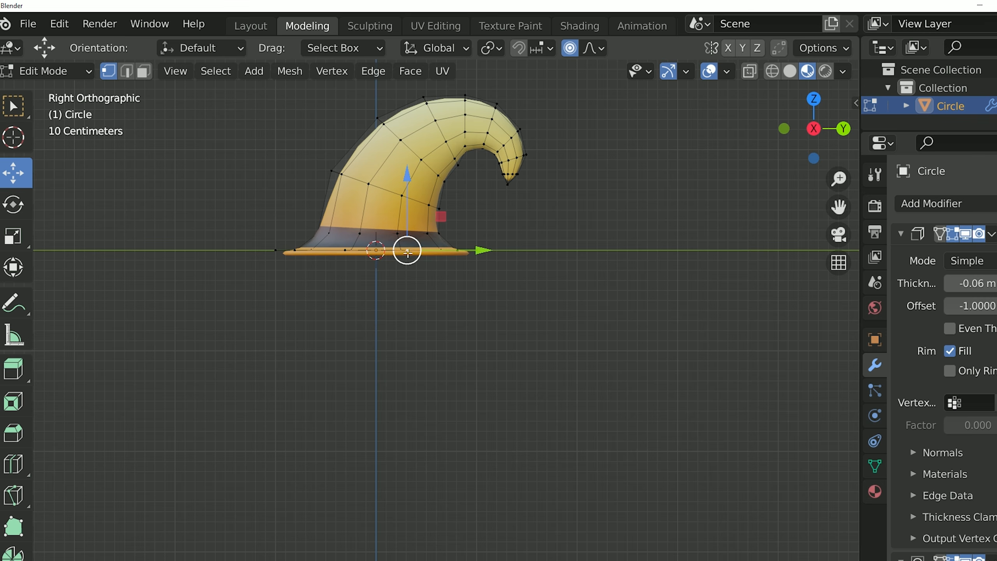
key("g")
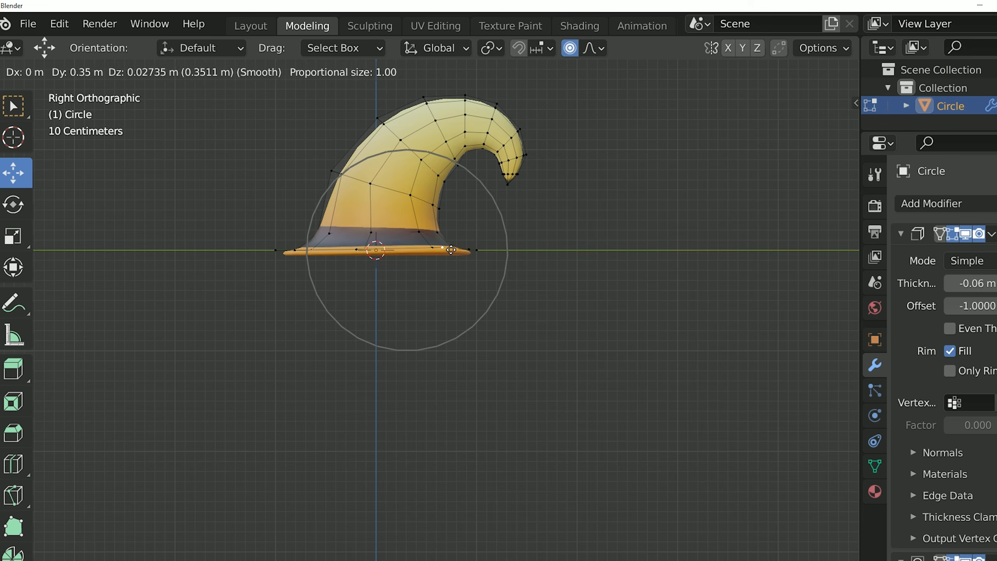
scroll(451, 251, "up", 6)
scroll(451, 252, "down", 11)
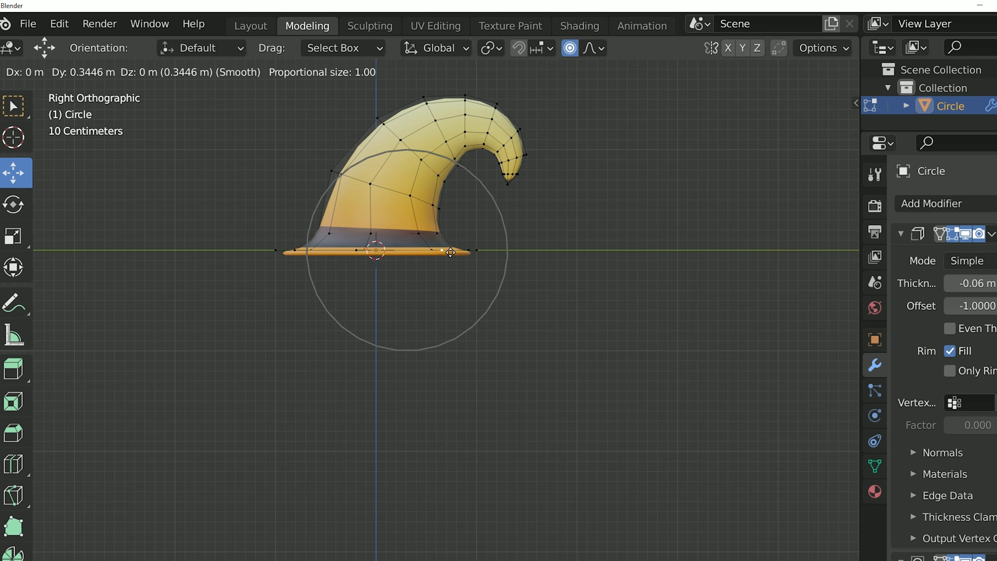
scroll(445, 262, "up", 5)
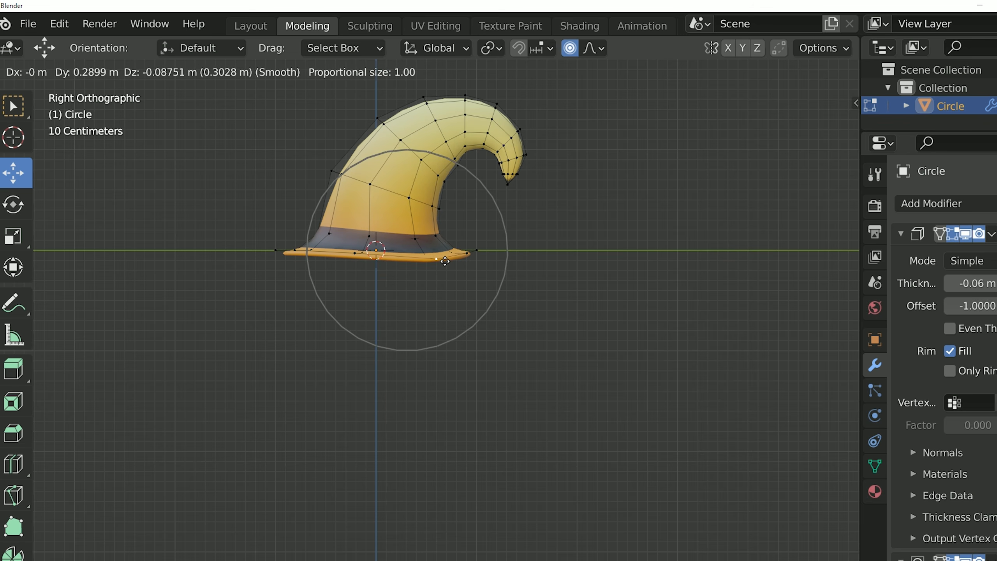
left_click(444, 270)
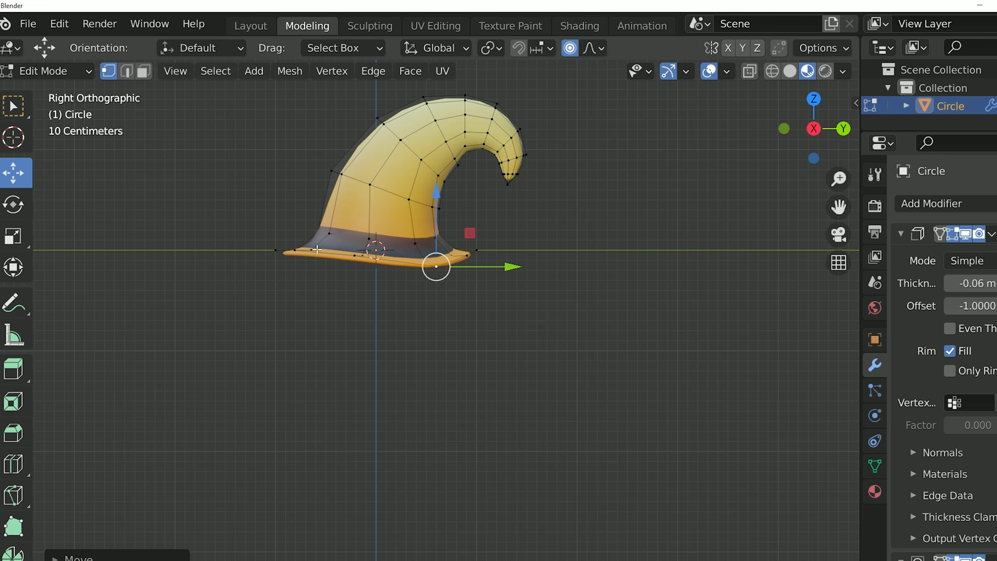
Select the brim vertex on the side opposite the lowered one and raise it to bend the brim upward.
middle_click_drag(439, 268, 446, 264)
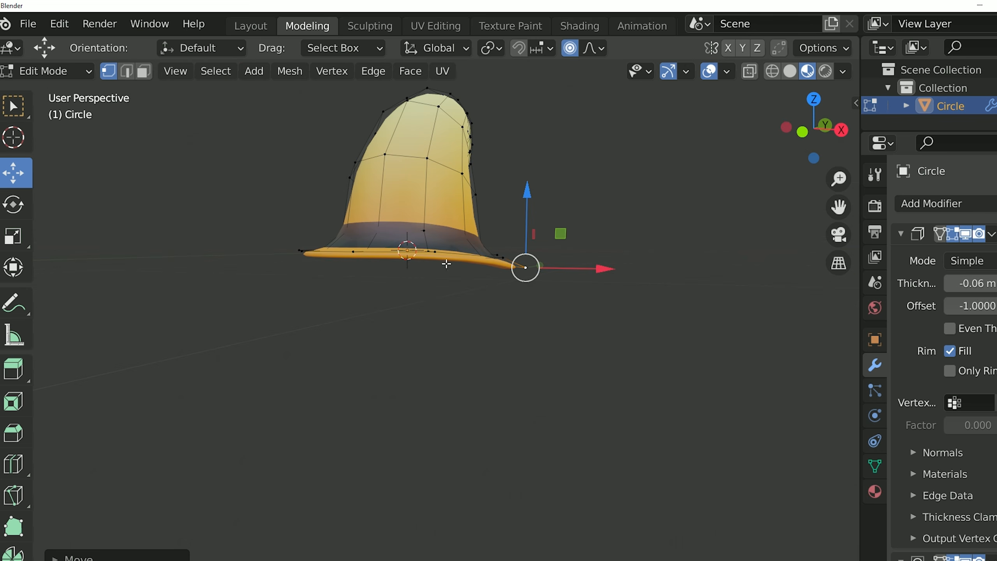
left_click(302, 252)
middle_click_drag(302, 251, 331, 245)
left_click_drag(297, 195, 299, 175)
middle_click_drag(299, 175, 542, 111)
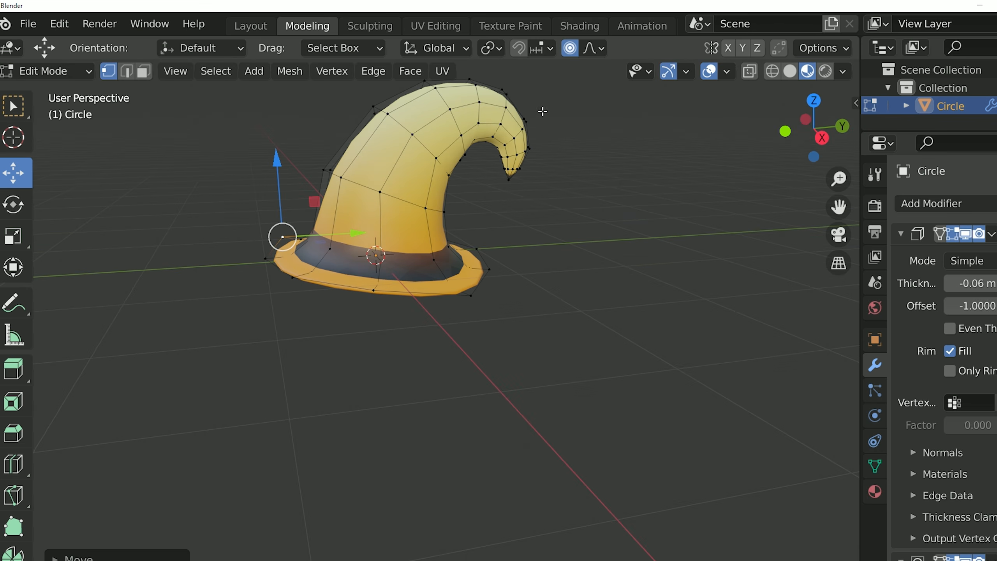
Reshape the hat's curled tip by moving a vertex on its outer curve inward and pulling the end vertex slightly down.
left_click(522, 127)
left_click_drag(524, 131, 518, 136)
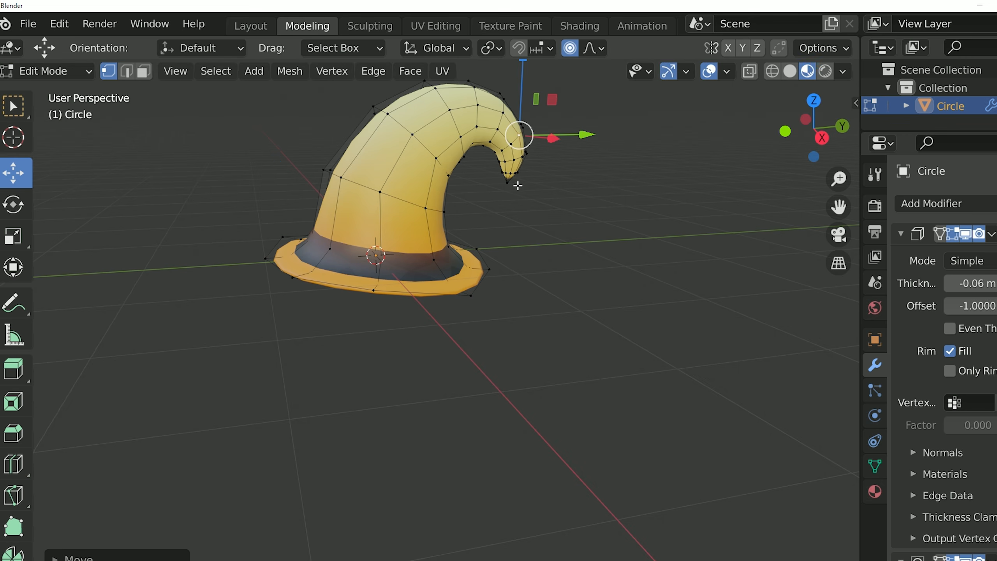
left_click(508, 180)
left_click_drag(509, 180, 512, 185)
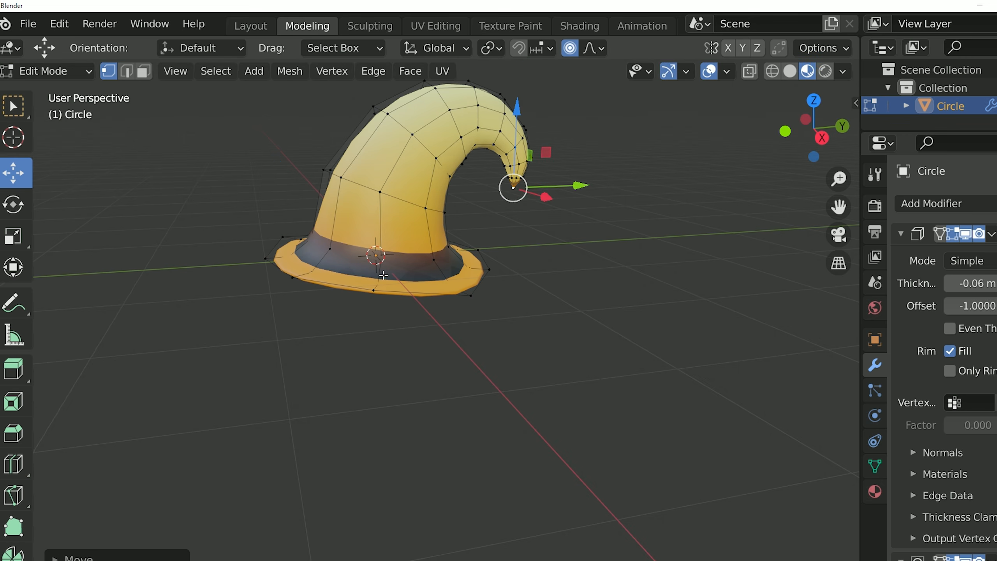
middle_click_drag(511, 185, 429, 216)
Lower a brim vertex on the hat's back side, away from the curled tip, to make the brim wavy.
middle_click_drag(380, 262, 571, 259)
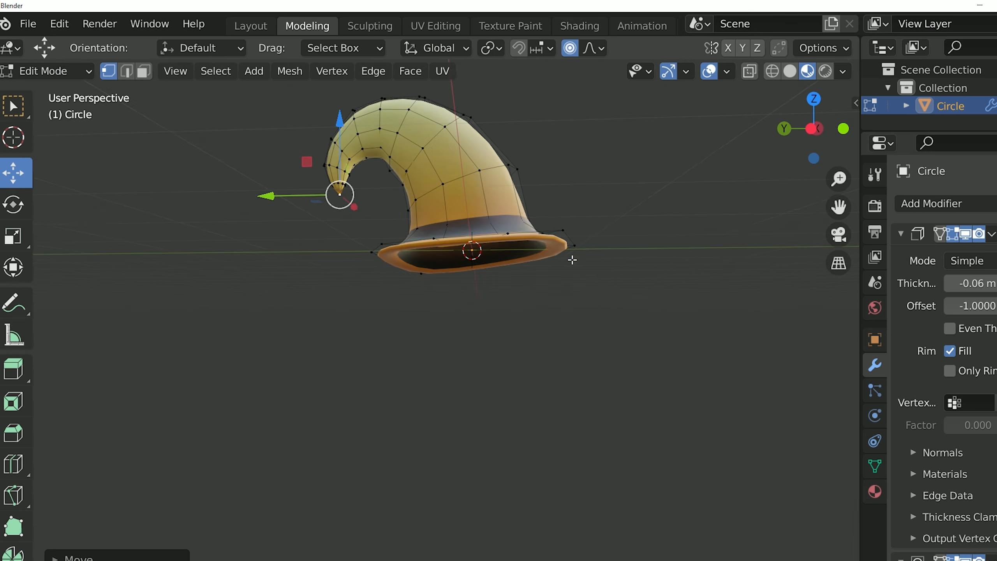
scroll(537, 196, "up", 2)
left_click(554, 185)
middle_click_drag(554, 185, 386, 273)
left_click_drag(356, 267, 360, 292)
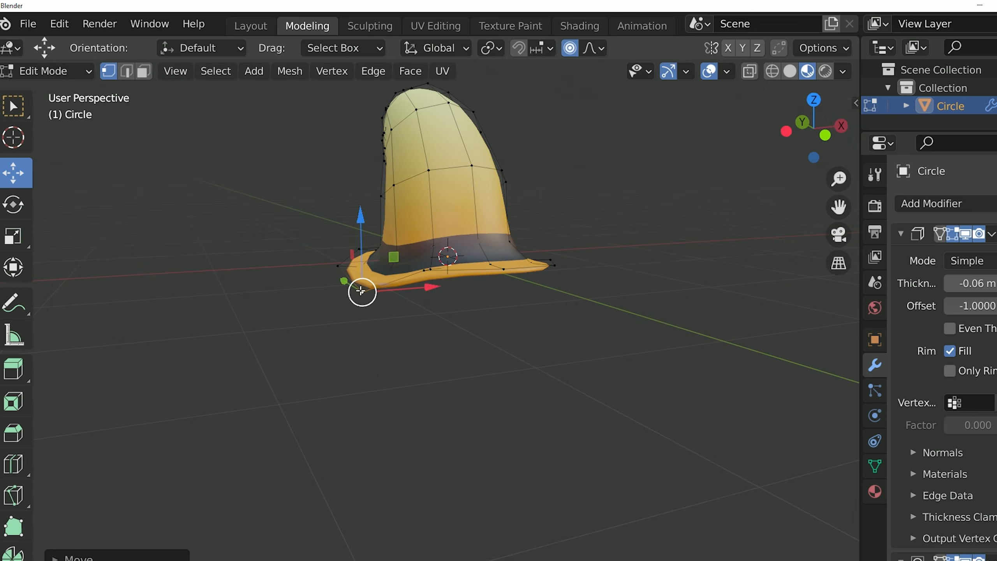
Raise the brim vertex beneath the curled tip slightly along Z.
middle_click_drag(360, 292, 543, 215)
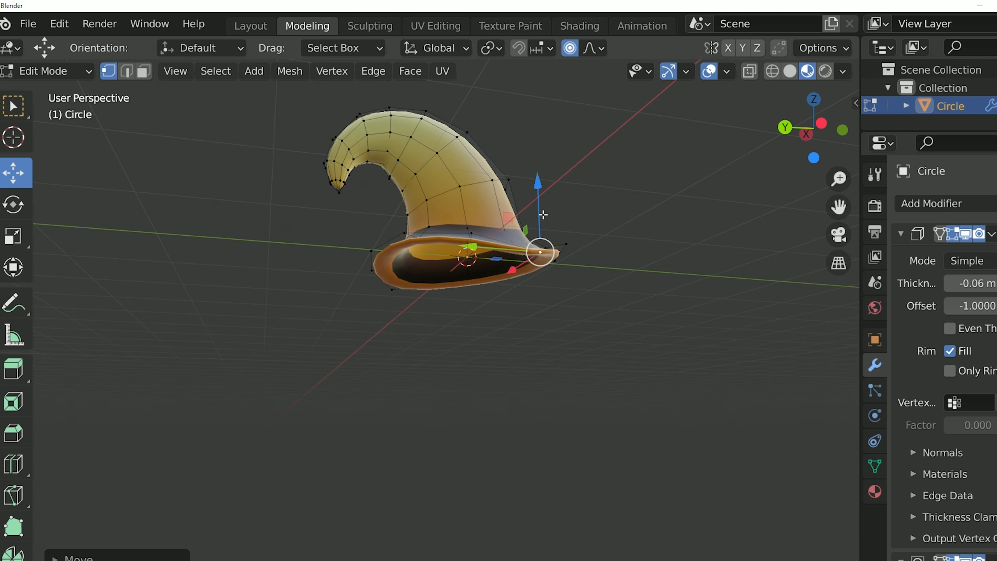
left_click(370, 248)
left_click_drag(370, 212, 369, 202)
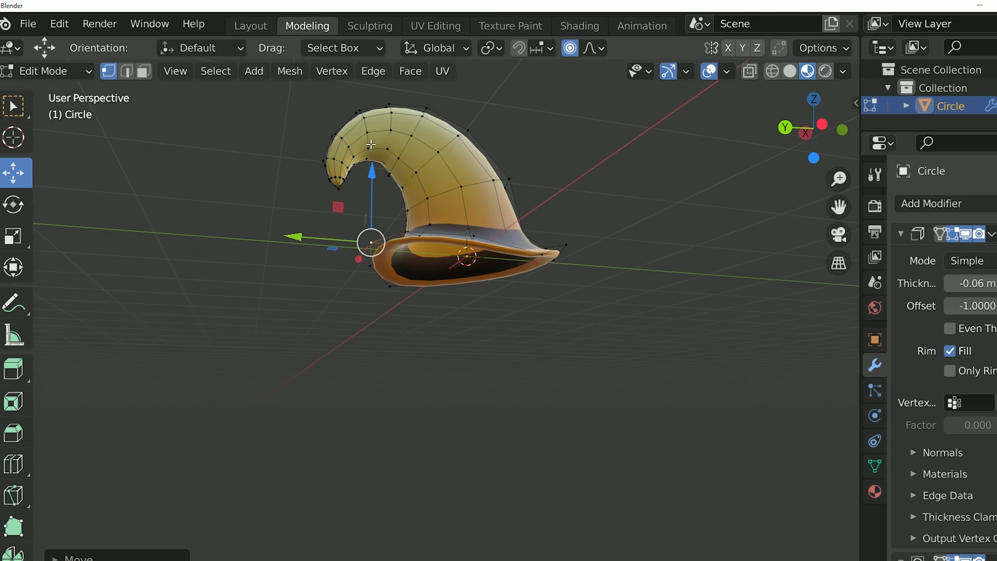
Switch to the Layout workspace and examine the brim's edge and underside in object mode.
middle_click_drag(369, 202, 244, 75)
left_click(250, 27)
middle_click_drag(467, 187, 584, 230)
scroll(583, 231, "down", 4)
middle_click_drag(466, 268, 547, 205)
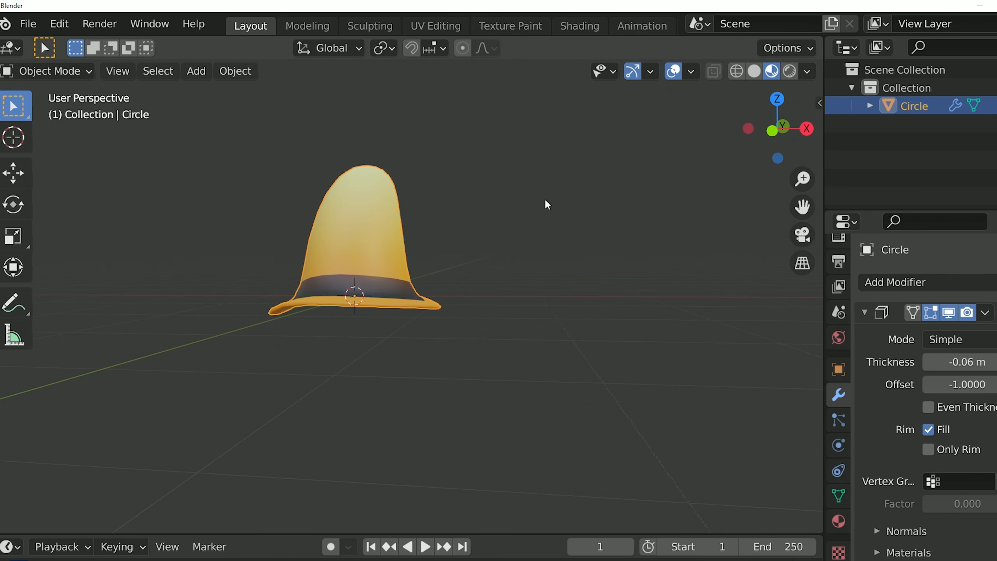
middle_click_drag(354, 262, 425, 205)
scroll(397, 236, "up", 4)
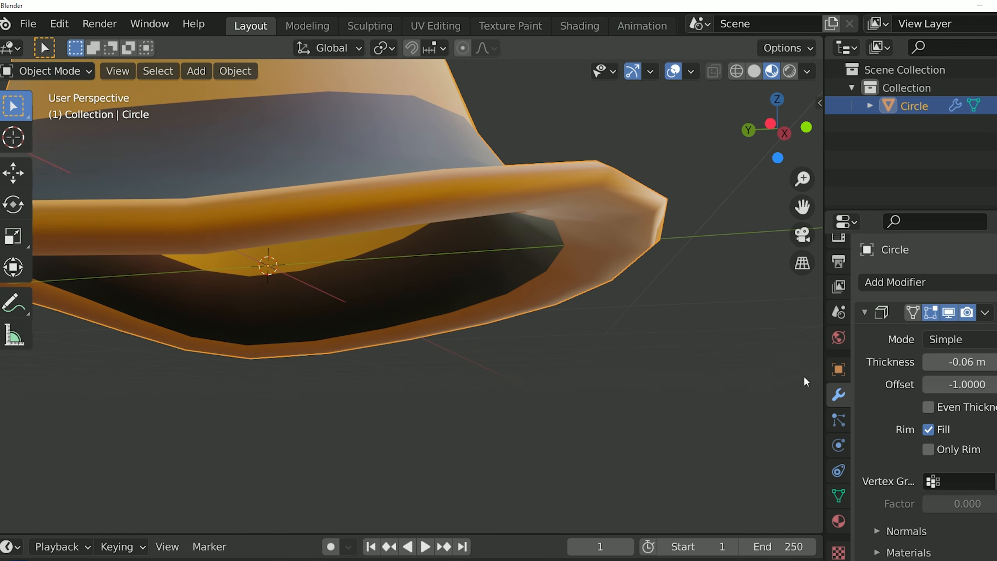
Set the hat's Solidify modifier thickness to -0.15 m to give the brim a thicker edge.
scroll(881, 426, "down", 2)
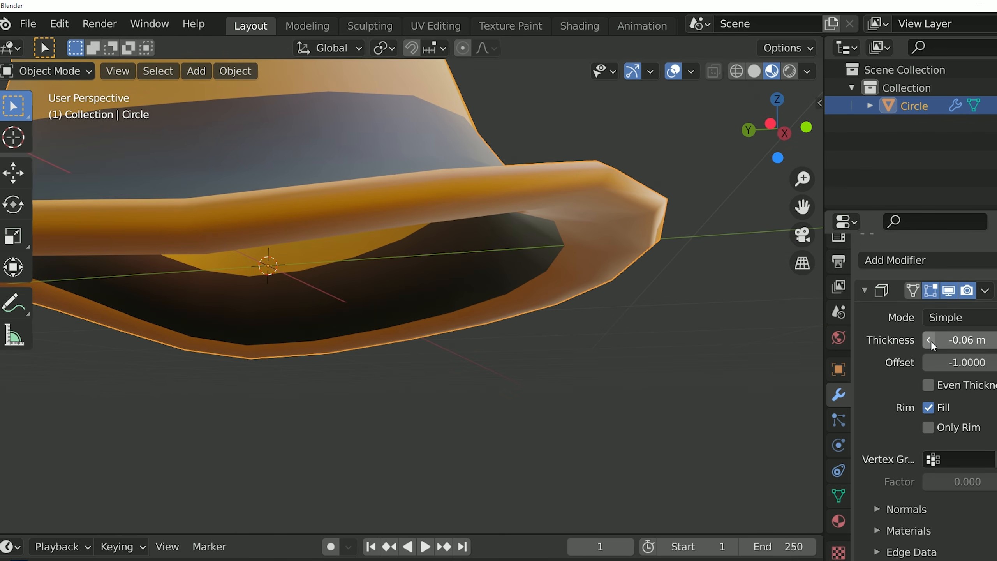
scroll(899, 385, "down", 8)
scroll(899, 387, "up", 5)
scroll(900, 386, "up", 5)
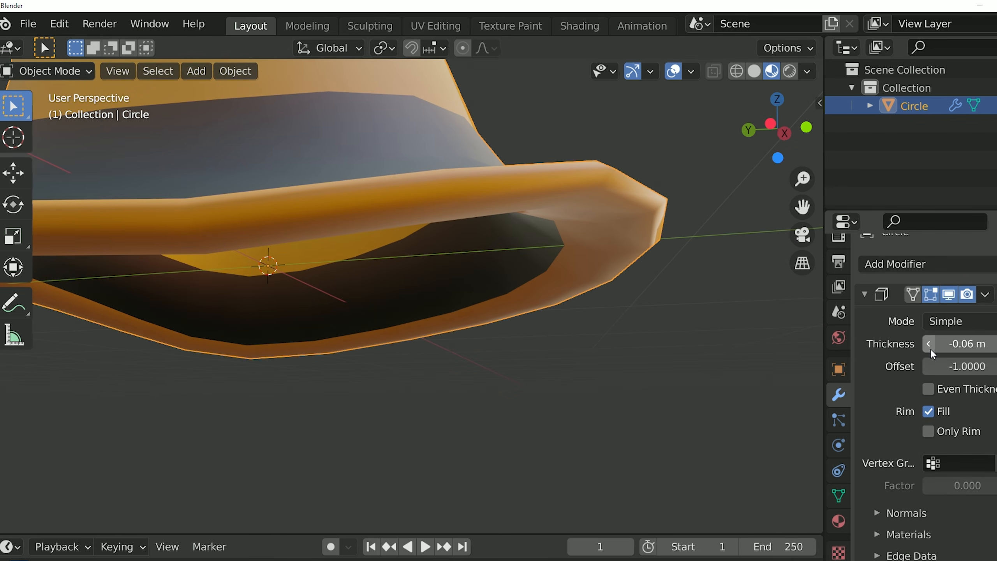
left_click_drag(957, 344, 940, 343)
scroll(460, 285, "down", 6)
scroll(460, 285, "up", 5)
middle_click_drag(459, 285, 377, 275)
scroll(612, 313, "up", 3)
left_click(936, 346)
left_click_drag(934, 344, 923, 343)
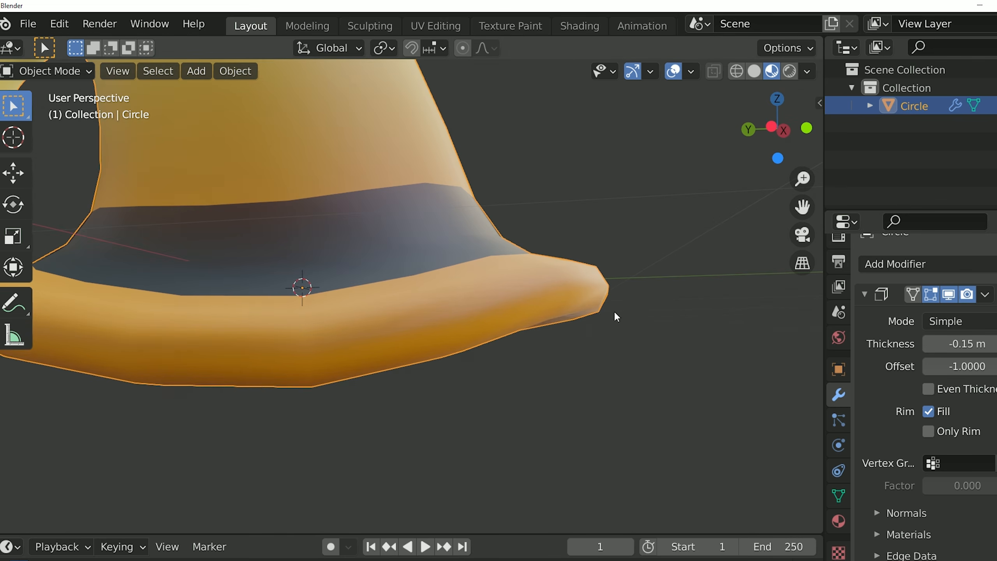
Export the hat as an FBX file named "yellow hat 2023" in the Documents folder.
middle_click_drag(614, 314, 427, 325)
scroll(427, 325, "down", 7)
left_click(28, 24)
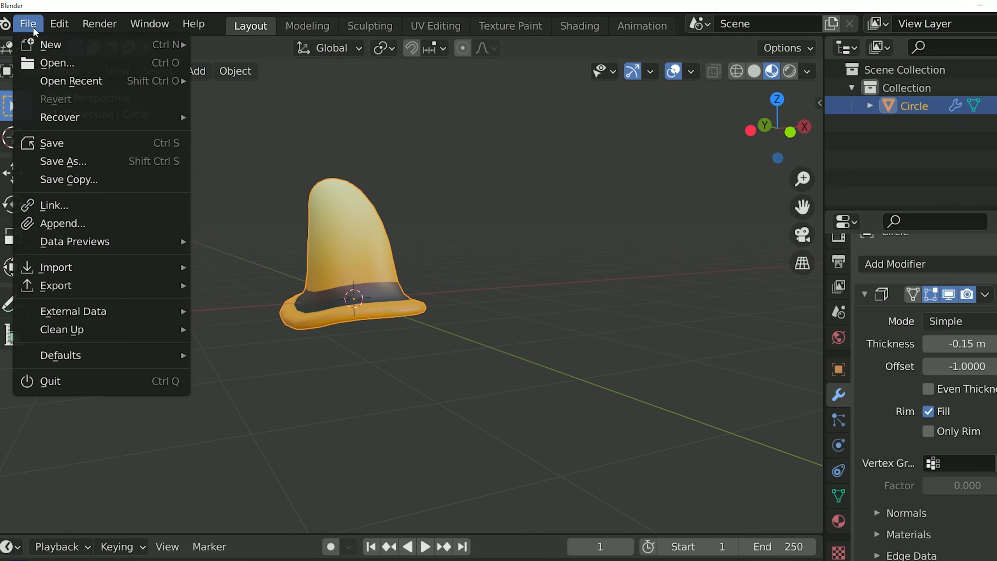
mouse_move(96, 290)
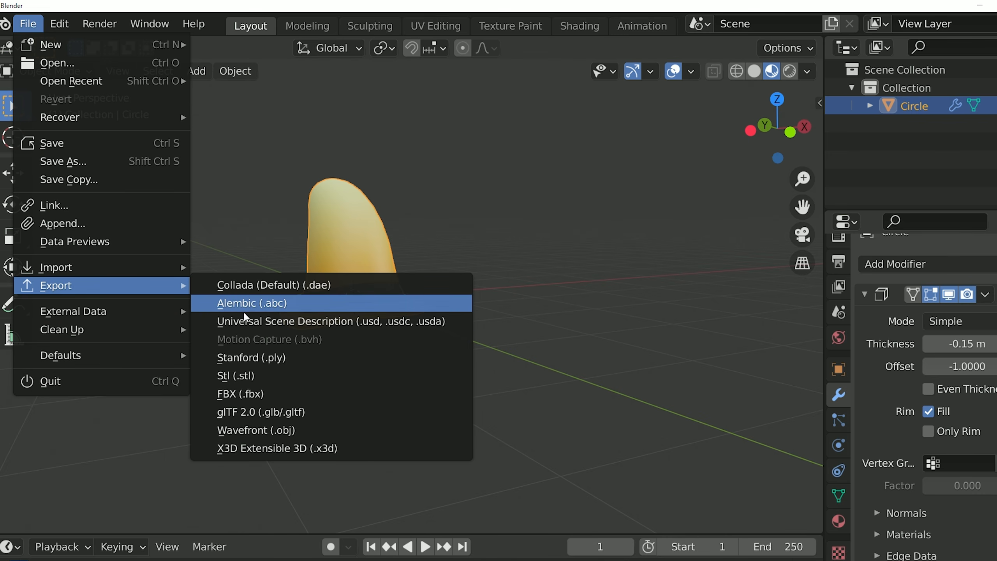
left_click(259, 393)
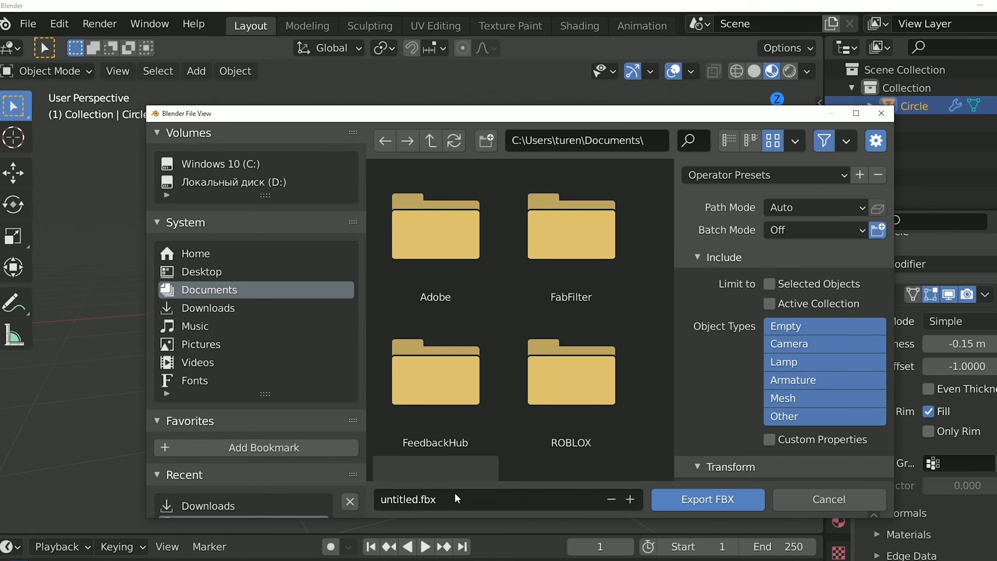
left_click(456, 496)
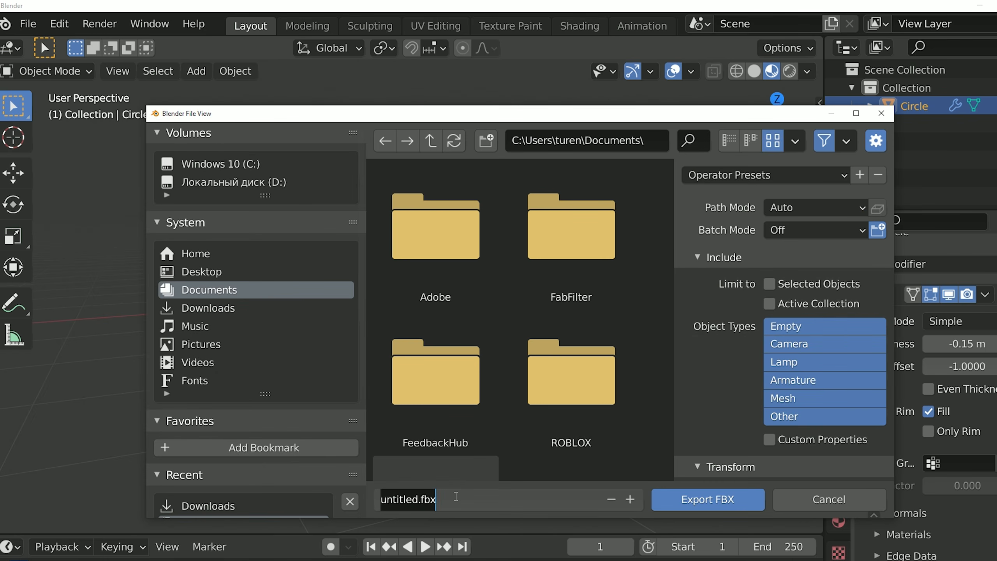
key("BackSpace")
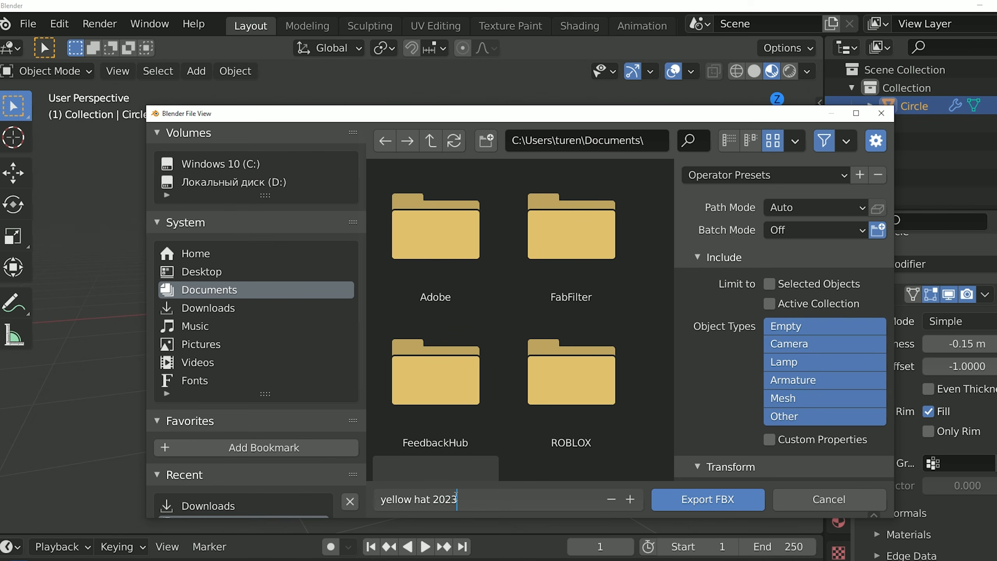
left_click(681, 500)
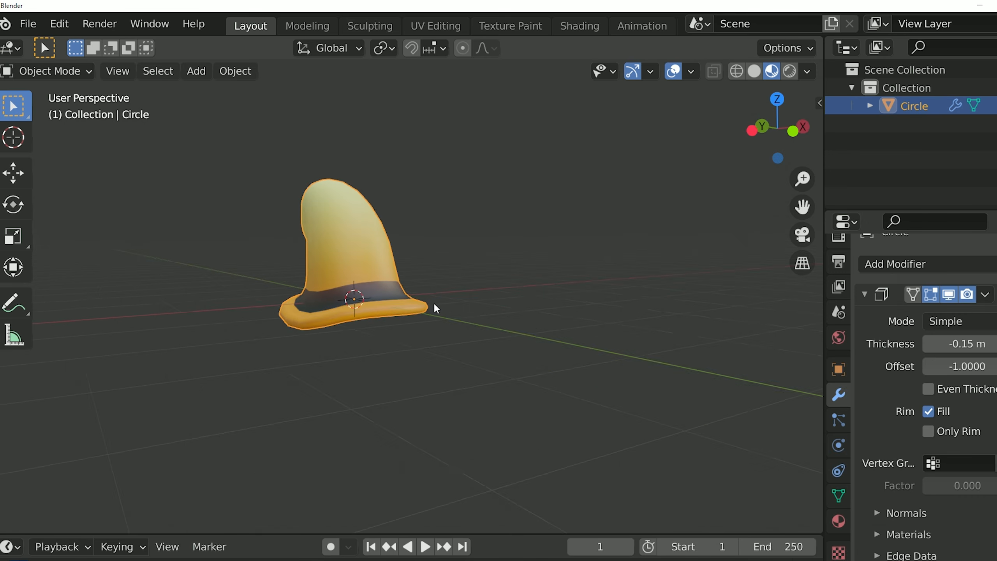
Switch to Roblox Studio and bring an empty area of the baseplate into view.
middle_click_drag(434, 304, 493, 281)
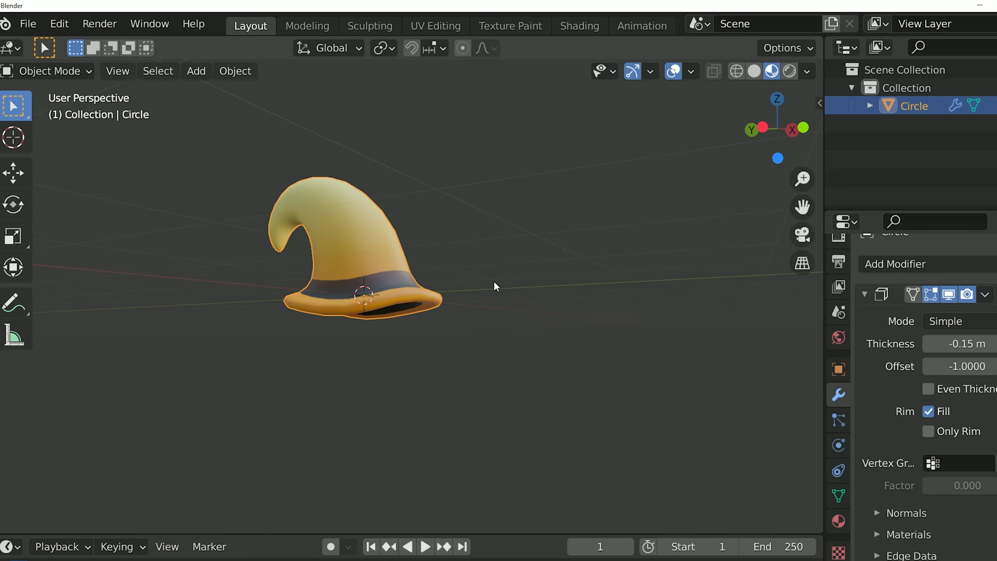
key("alt+Tab")
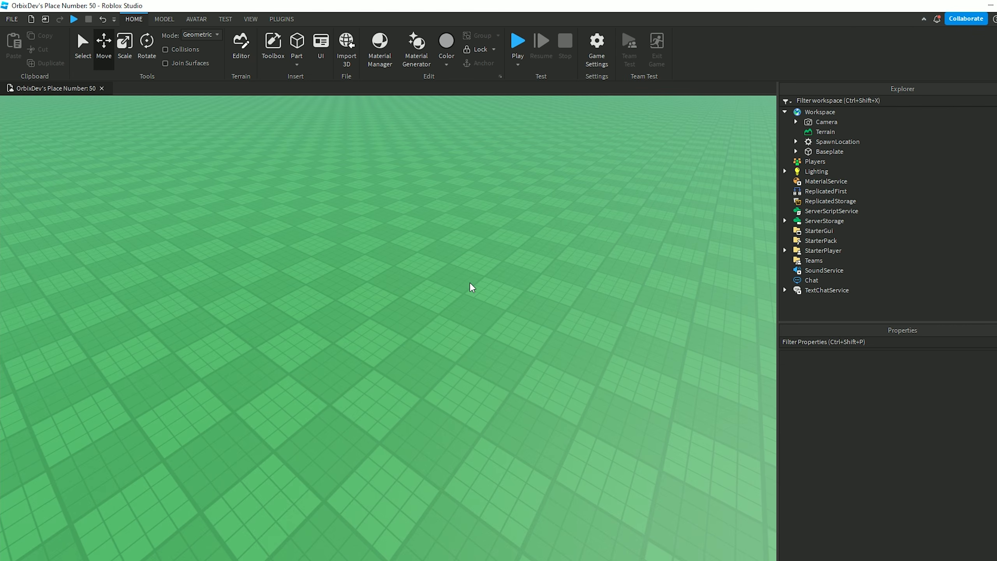
right_click_drag(452, 272, 452, 272)
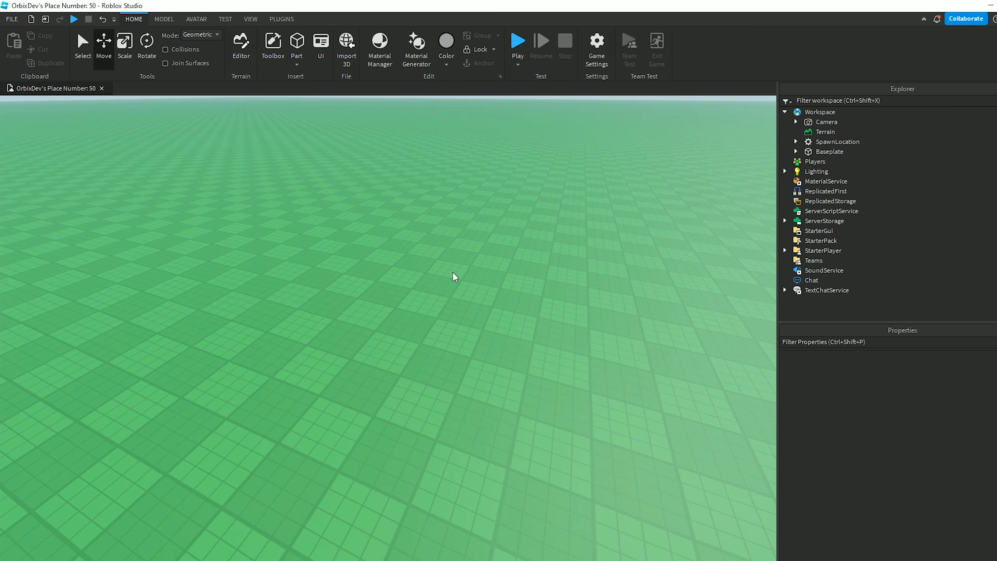
key("d")
key("d")
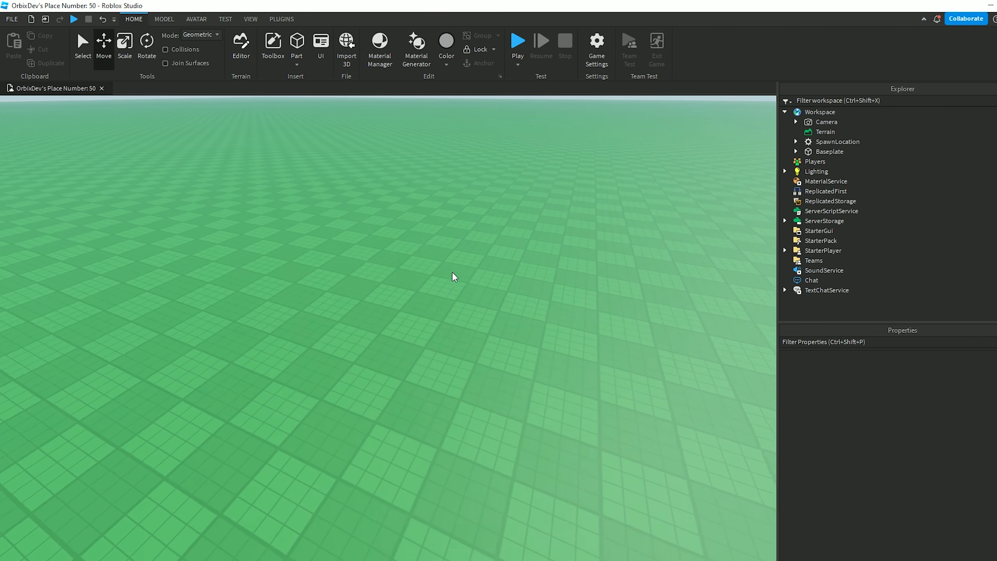
right_click_drag(452, 272, 452, 264)
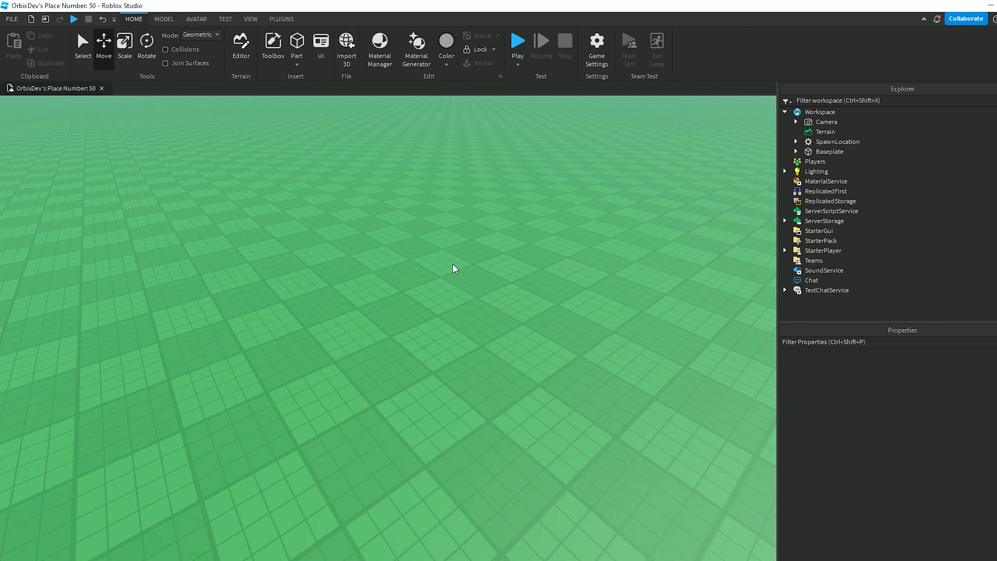
right_click(419, 273)
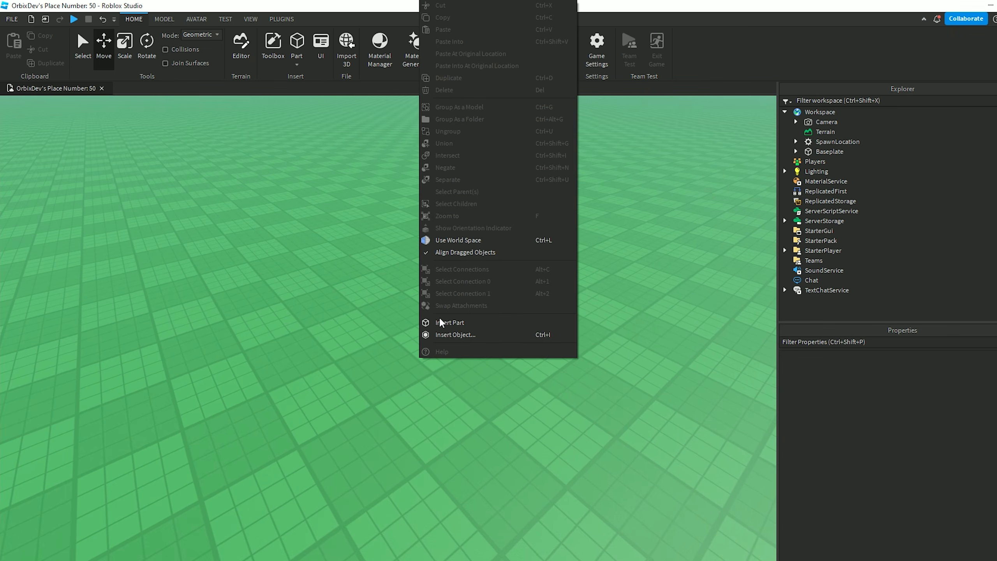
left_click(440, 334)
left_click(478, 435)
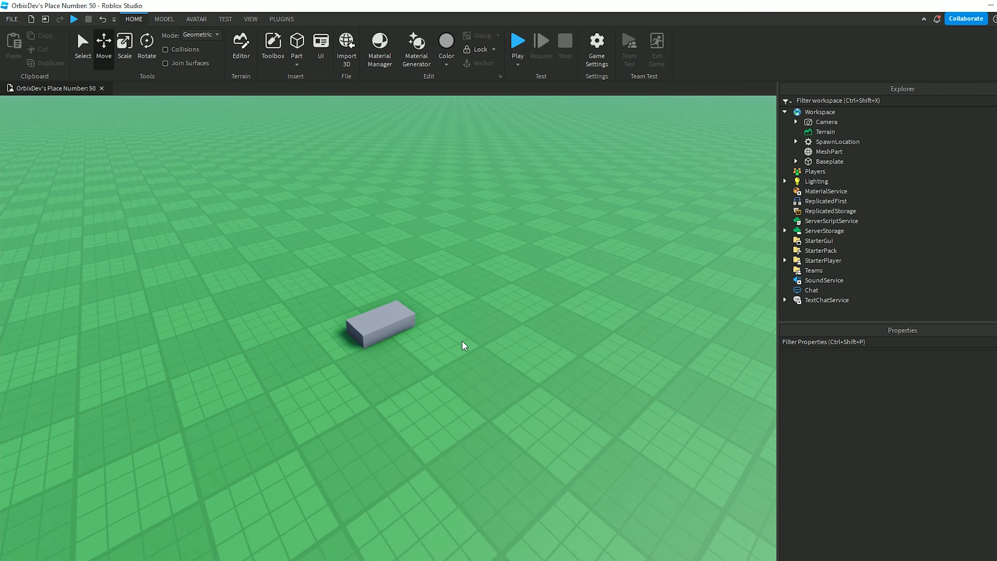
left_click(408, 334)
right_click(469, 335)
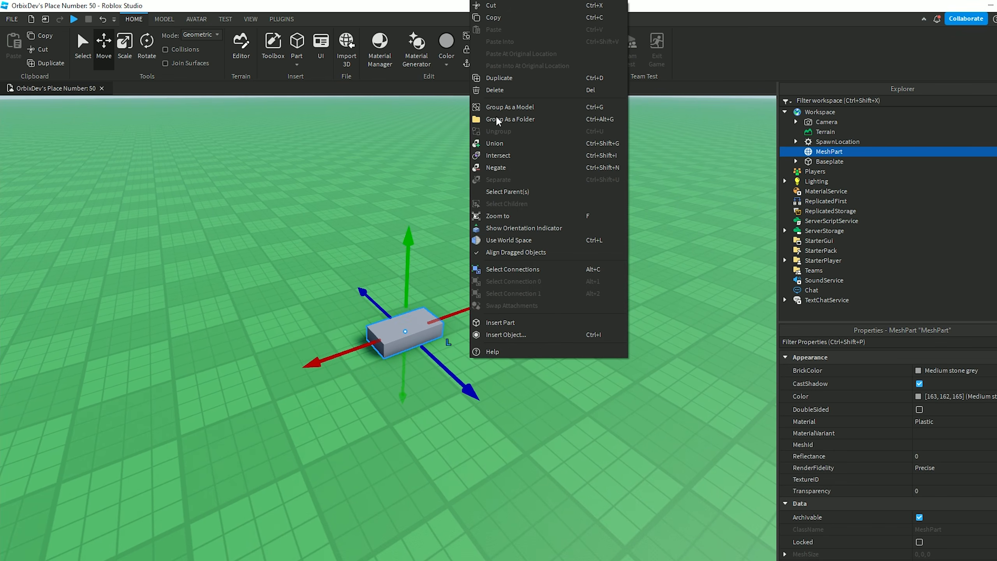
left_click(487, 91)
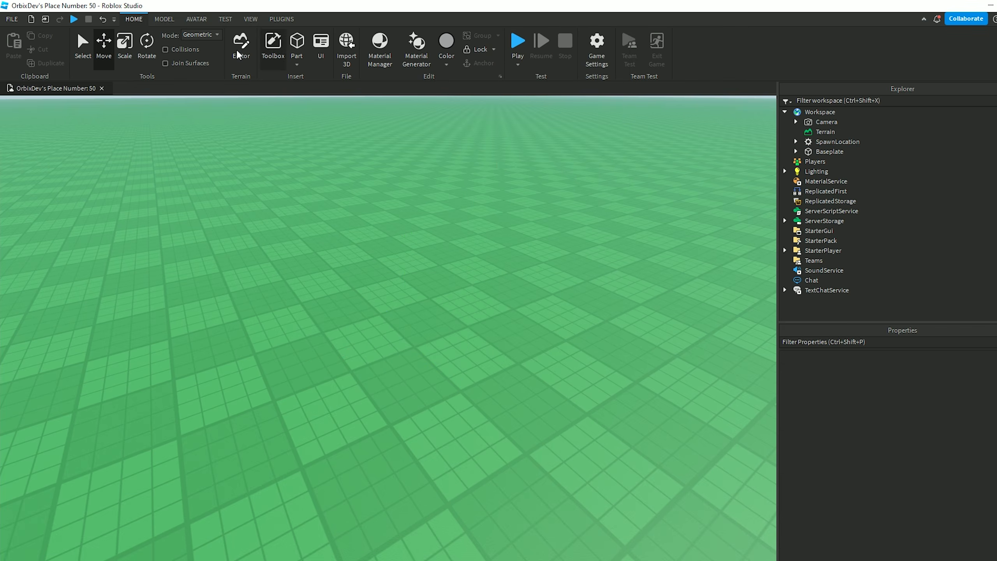
Show the Asset Manager and choose yellow hat 2023.fbx for bulk import.
left_click(249, 18)
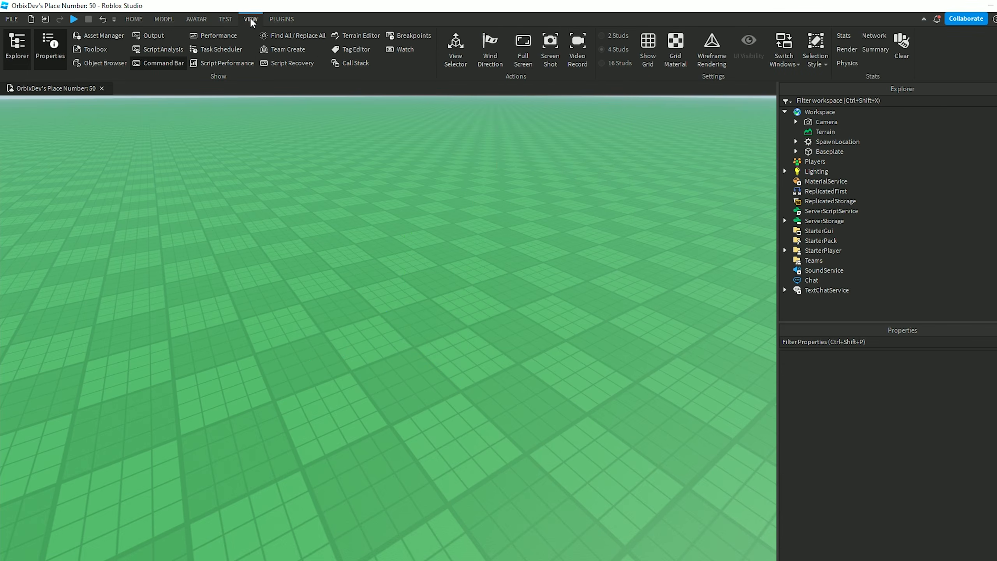
left_click(113, 36)
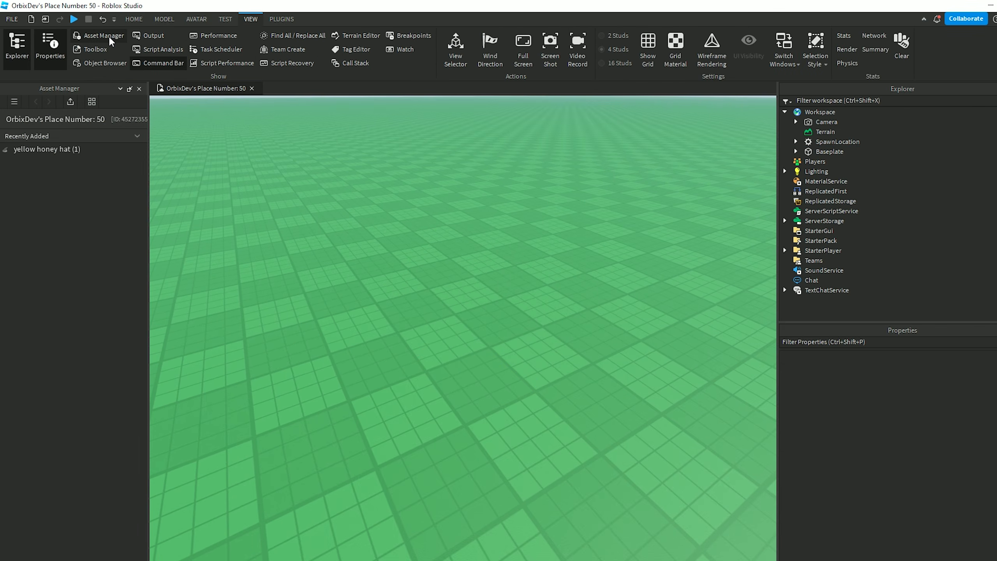
left_click(76, 104)
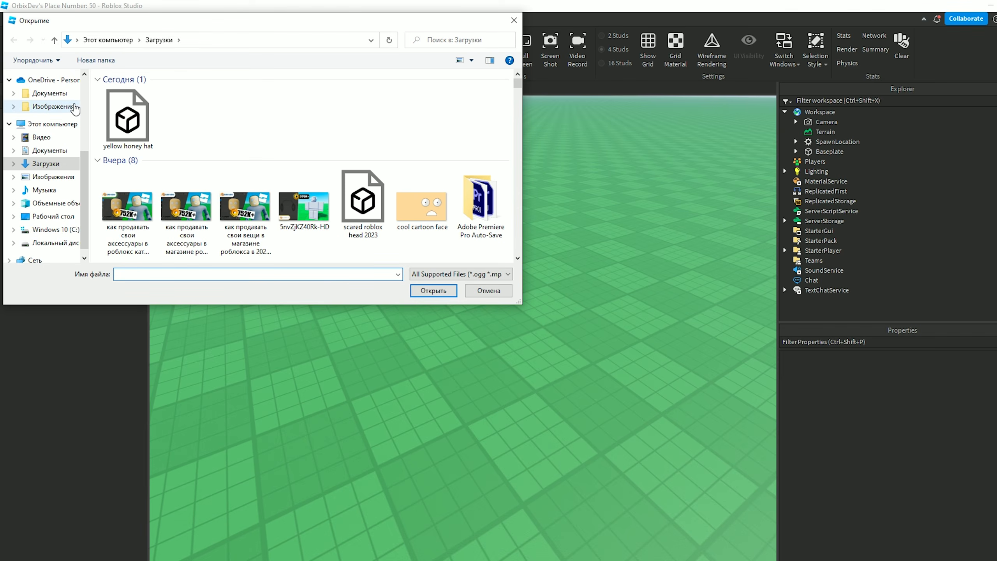
left_click(44, 138)
left_click(51, 164)
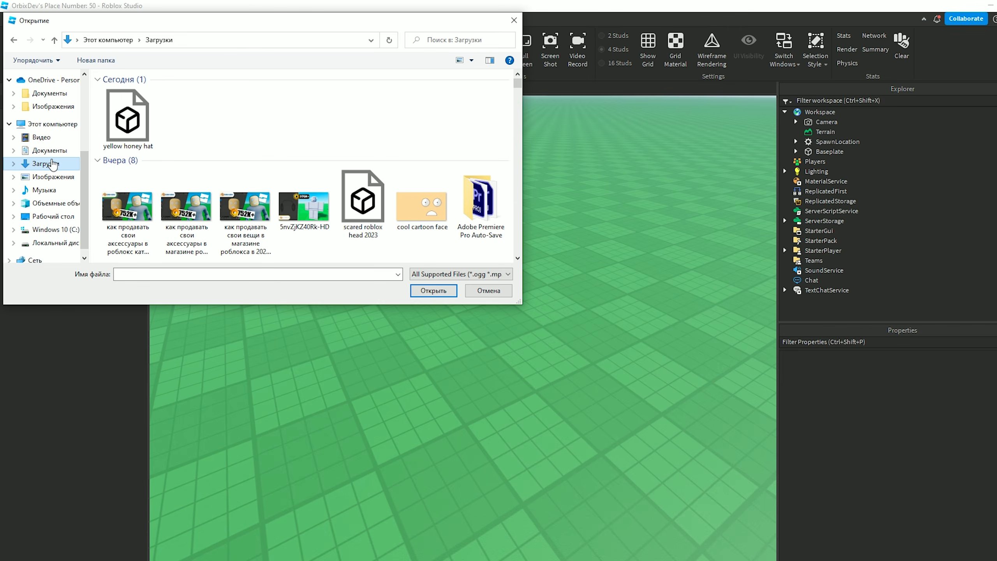
double_click(362, 198)
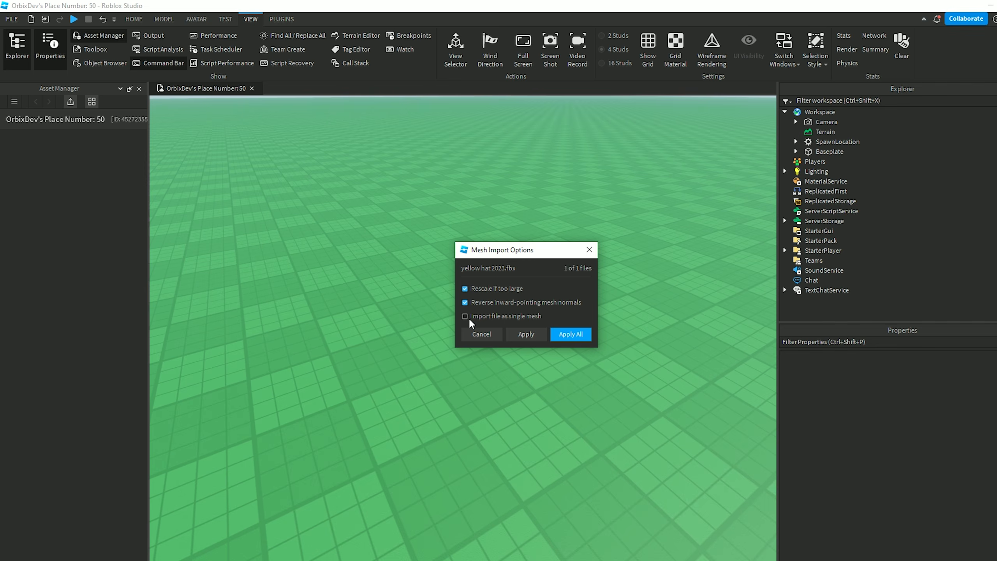
Import yellow hat 2023.fbx as a single mesh and close the Bulk Import window.
left_click(467, 315)
left_click(567, 334)
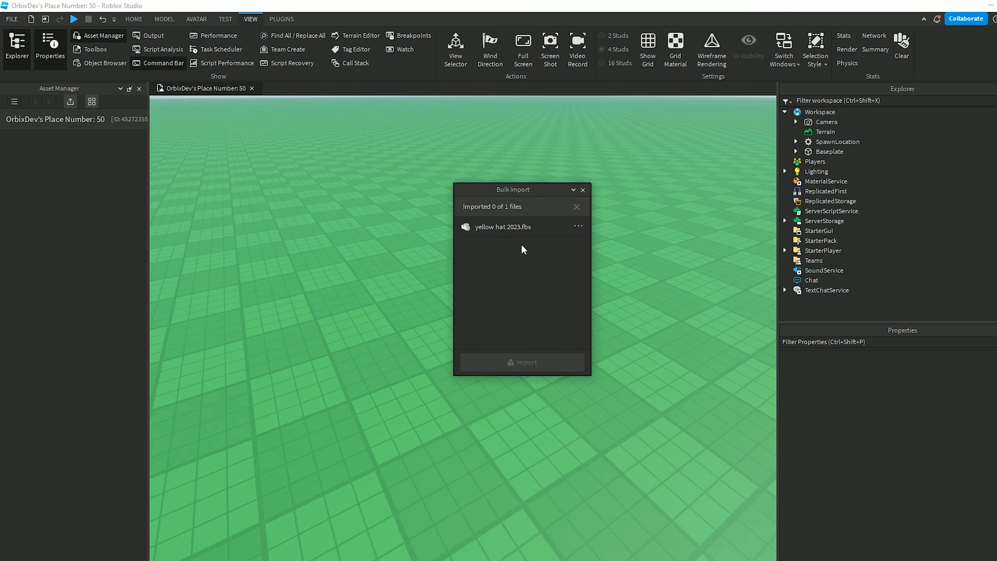
left_click(583, 190)
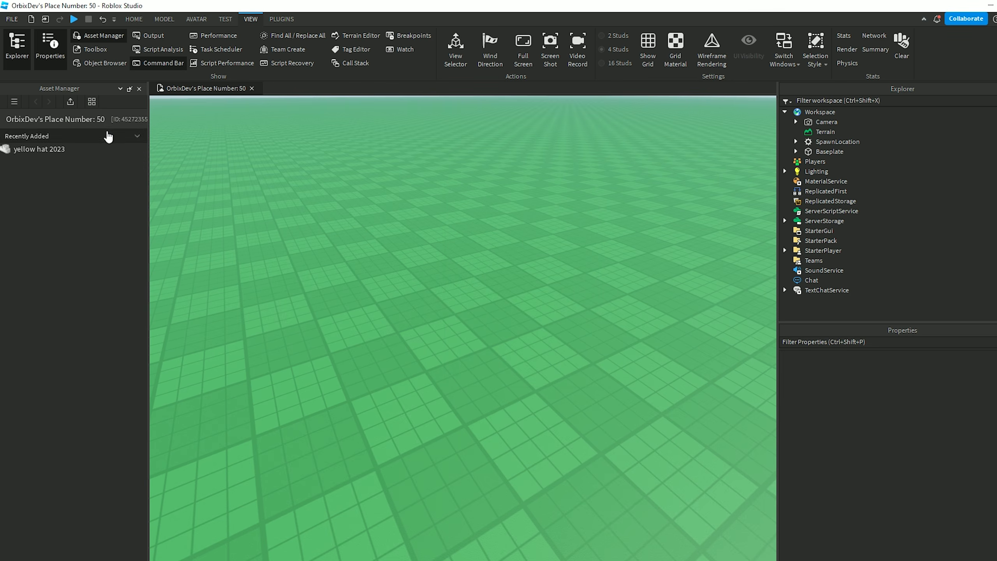
Place the yellow hat 2023 mesh in the scene, focus the view on it and close the Asset Manager.
left_click_drag(63, 150, 91, 164)
left_click_drag(371, 239, 423, 349)
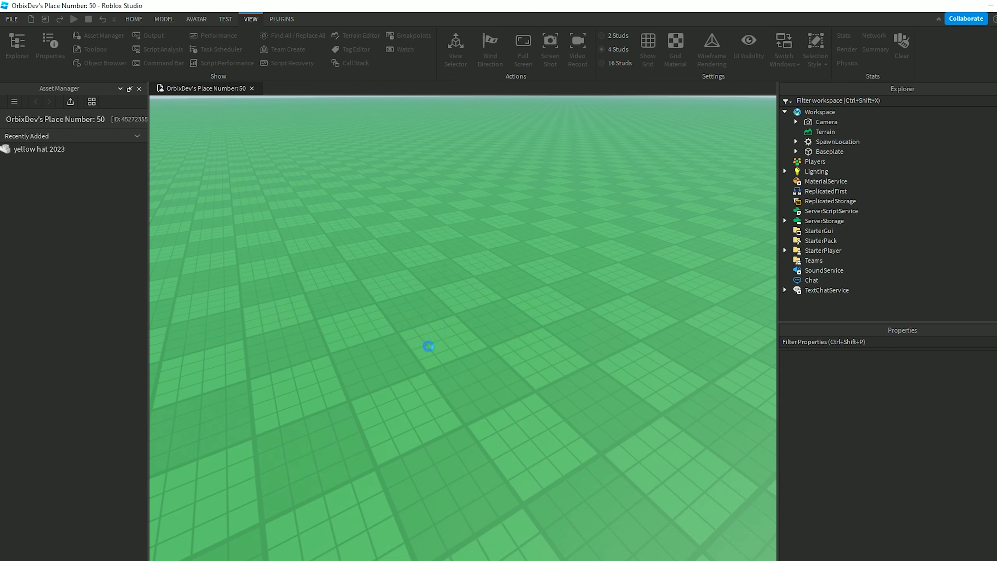
key("f")
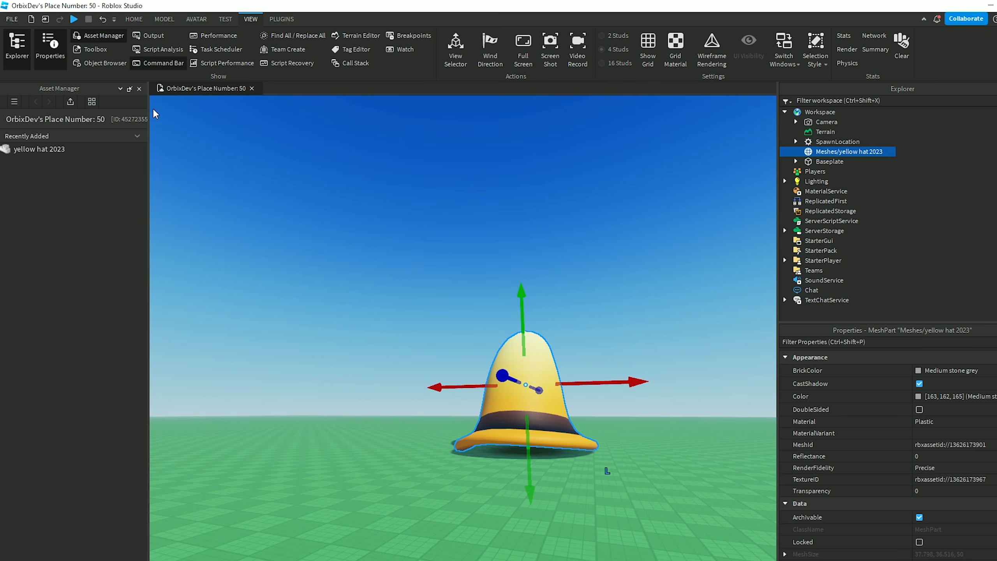
left_click(139, 88)
Examine the placed hat from the front and the side to check its shape and colours.
scroll(430, 228, "up", 6)
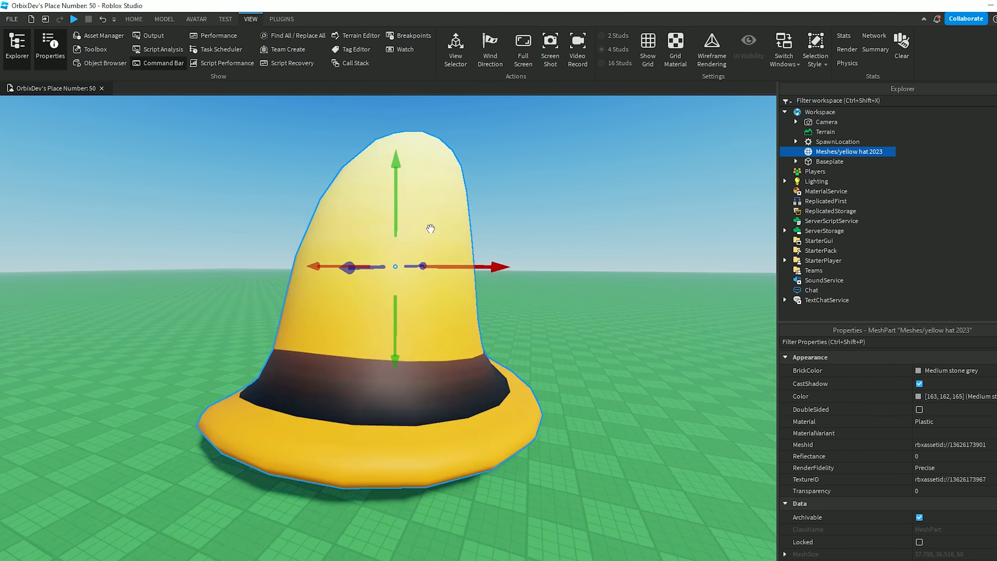
scroll(430, 228, "up", 3)
right_click_drag(429, 229, 440, 210)
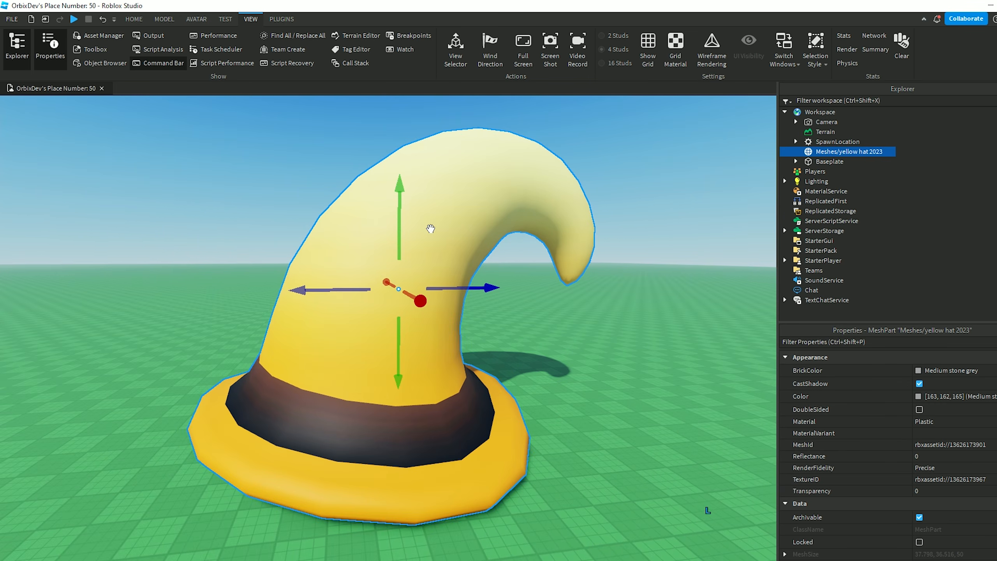
scroll(431, 224, "down", 4)
scroll(431, 222, "up", 5)
scroll(430, 222, "down", 5)
left_click(441, 210)
scroll(440, 210, "up", 3)
Insert a masculine R15 Mesh Avatar (2016) rig near the hat.
left_click(200, 19)
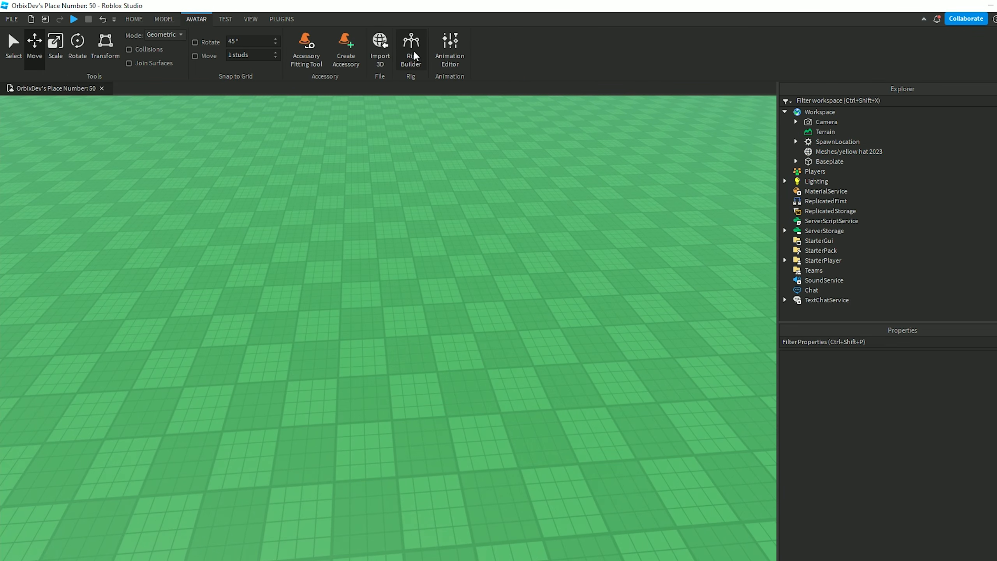
left_click(414, 51)
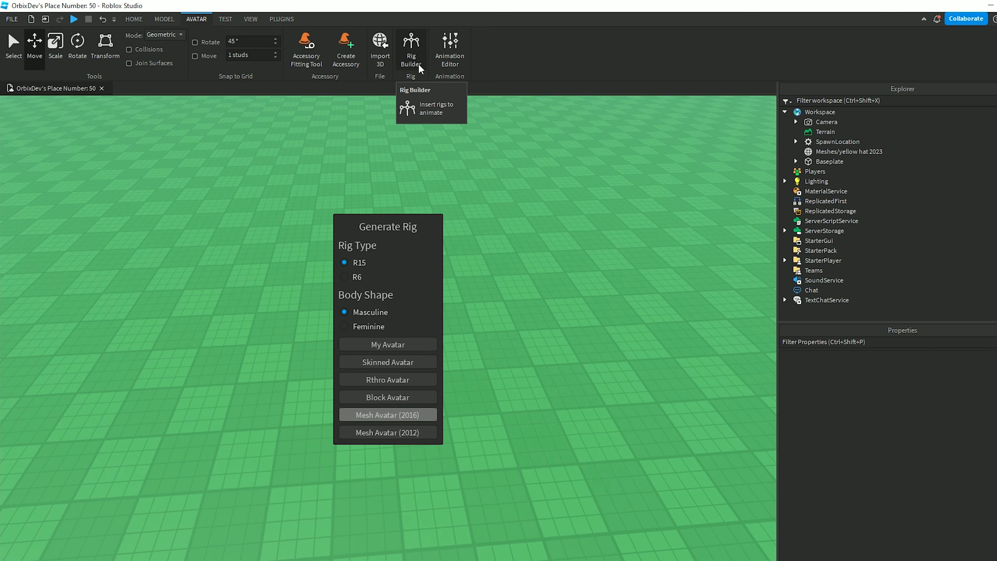
left_click(401, 418)
right_click_drag(416, 309, 466, 258)
left_click(415, 310)
key("a")
Scale the yellow hat down proportionally to a fraction of its imported size and focus the view on it.
left_click(556, 152)
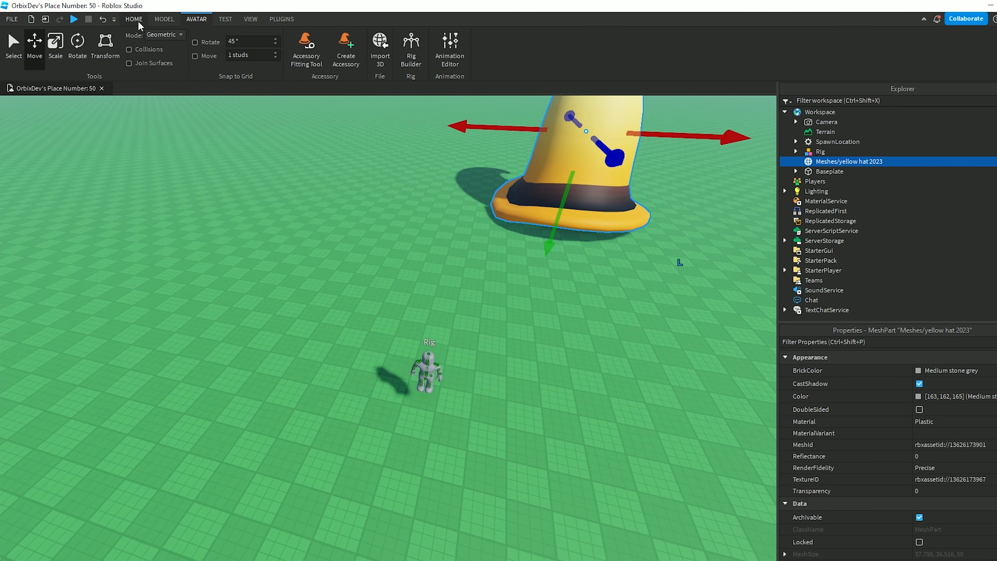
left_click(137, 20)
right_click_drag(299, 207, 299, 207)
left_click(122, 53)
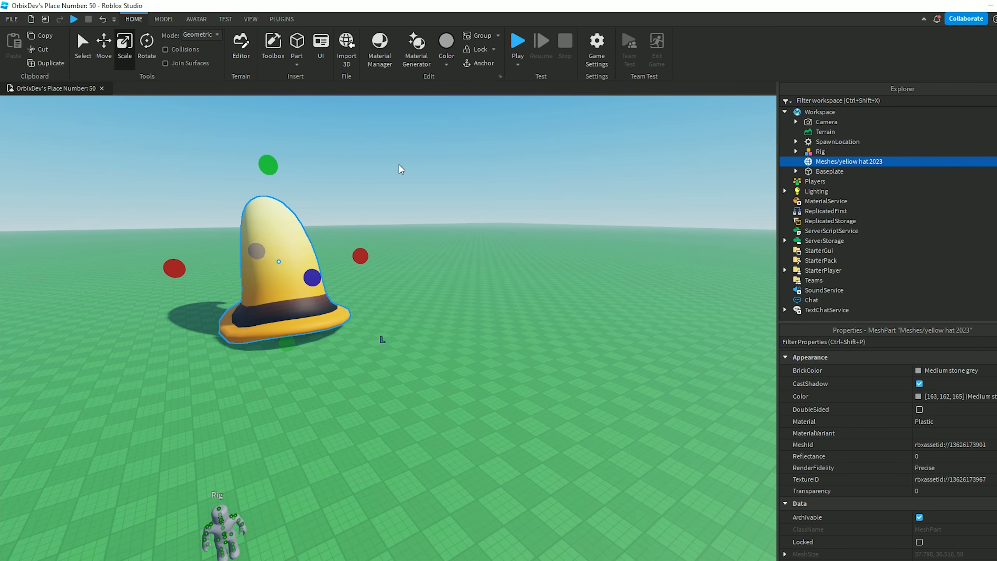
key("a")
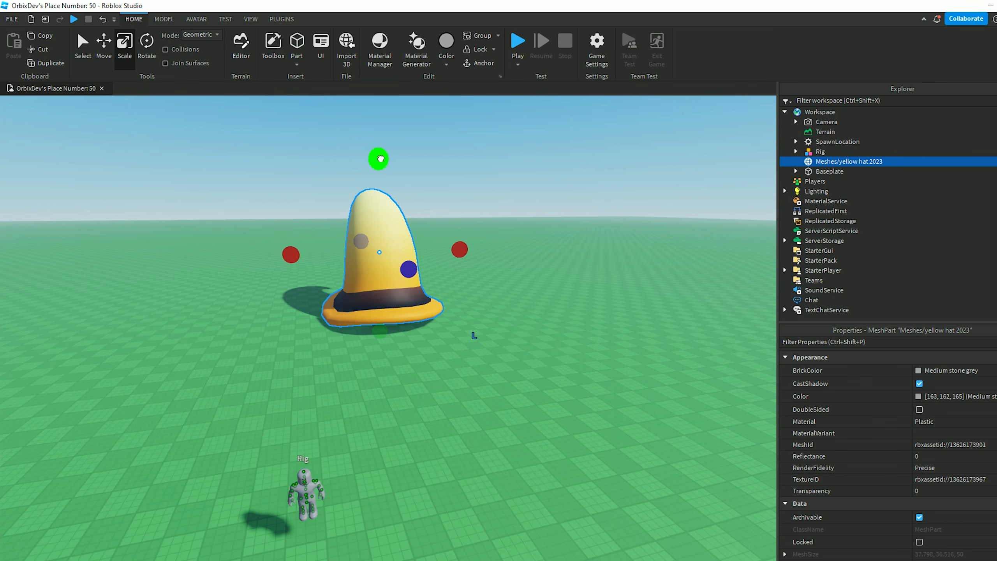
left_click_drag(380, 159, 380, 267)
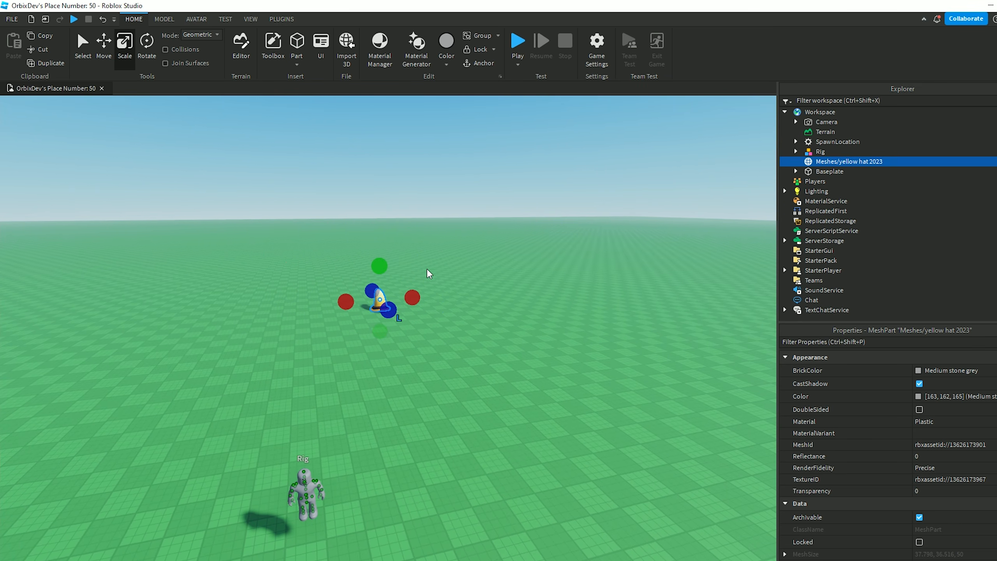
key("f")
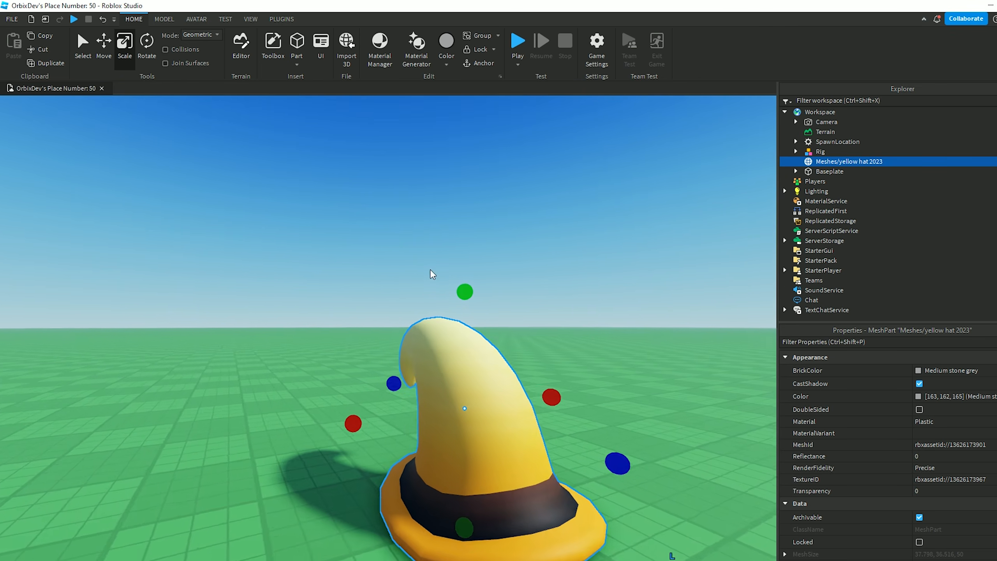
key("a")
right_click_drag(430, 269, 427, 268)
key("s")
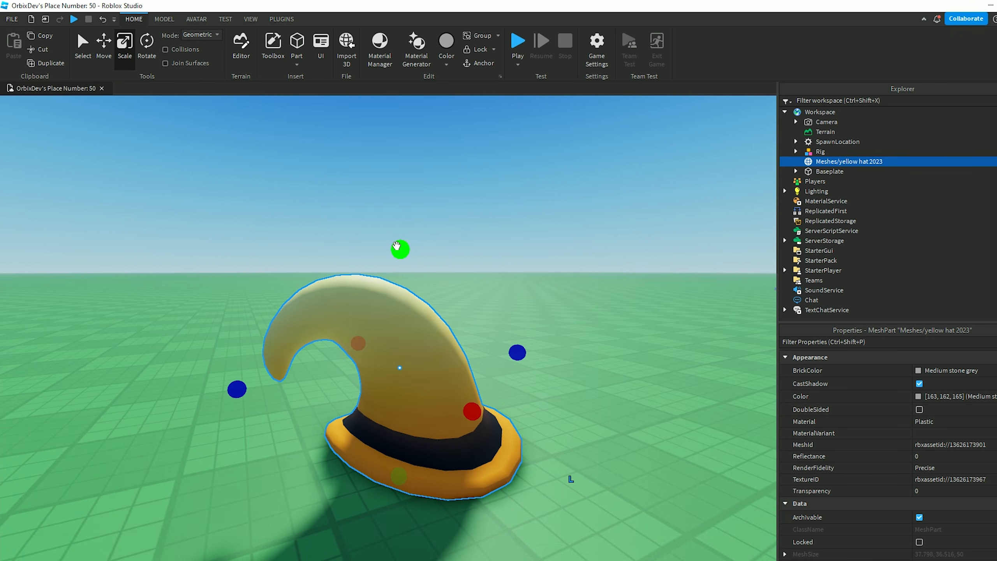
left_click_drag(396, 245, 388, 409)
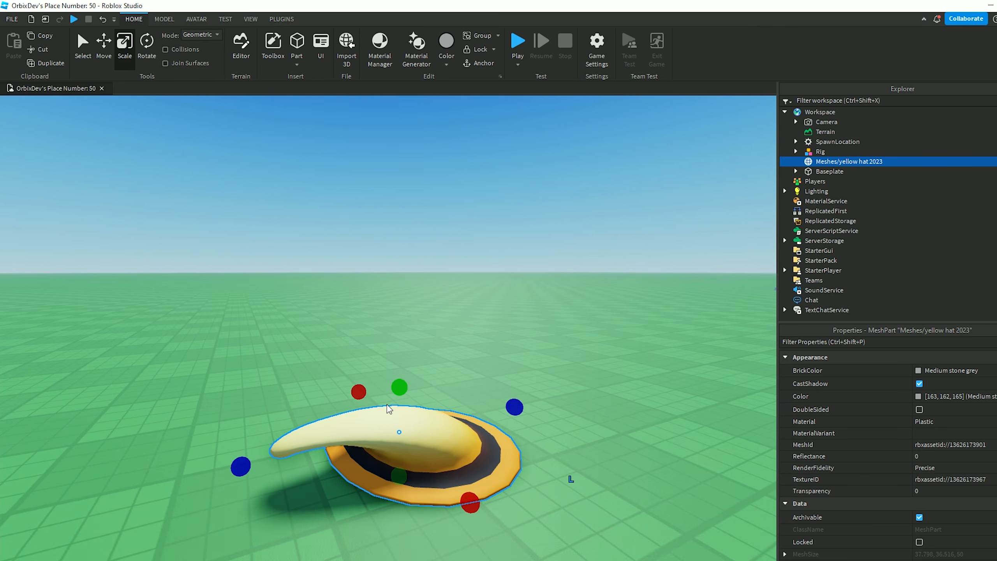
key("ctrl+z")
Move the rig across the baseplate so it stands close to the hat, with its feet near ground level.
right_click_drag(389, 333, 396, 333)
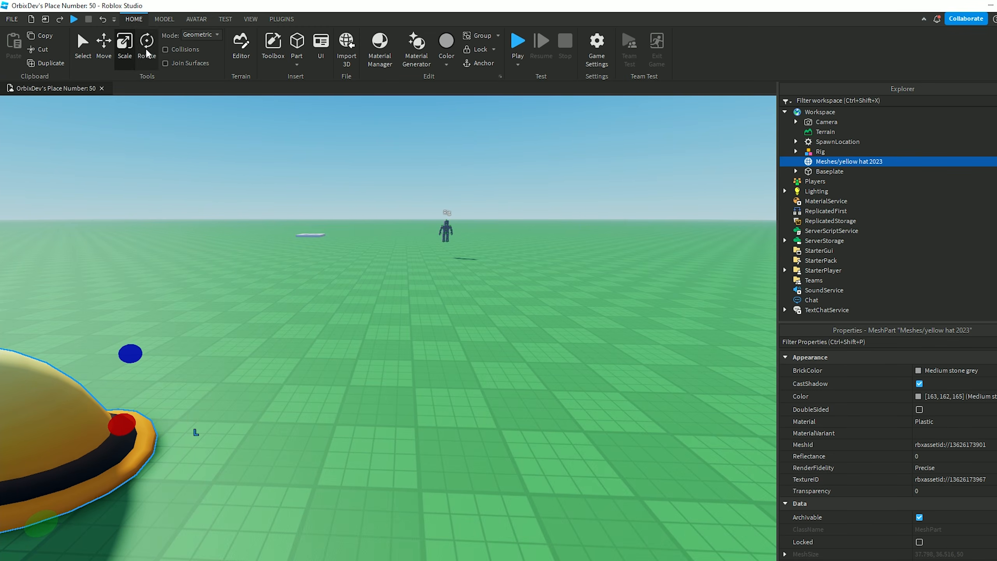
left_click(820, 151)
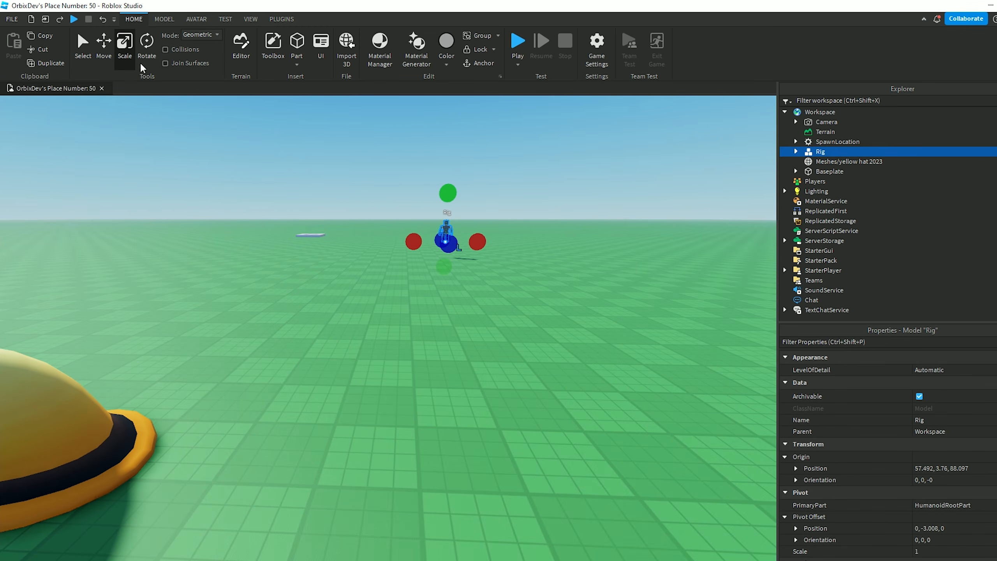
left_click(109, 59)
right_click_drag(462, 229, 463, 230)
left_click_drag(389, 203, 569, 362)
left_click_drag(486, 270, 138, 260)
right_click_drag(394, 207, 458, 228)
key("w")
left_click_drag(387, 196, 470, 404)
left_click(596, 218)
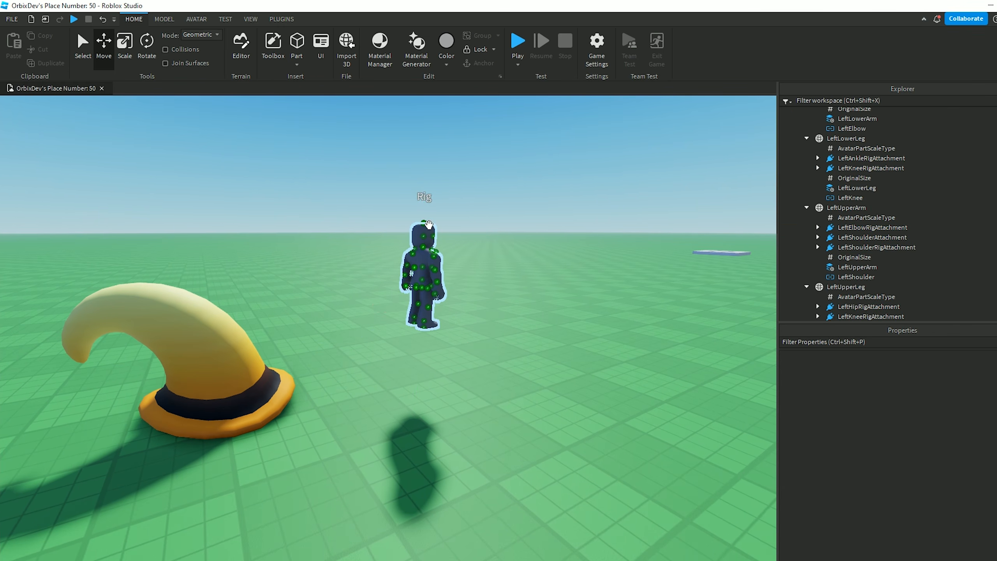
left_click(425, 224)
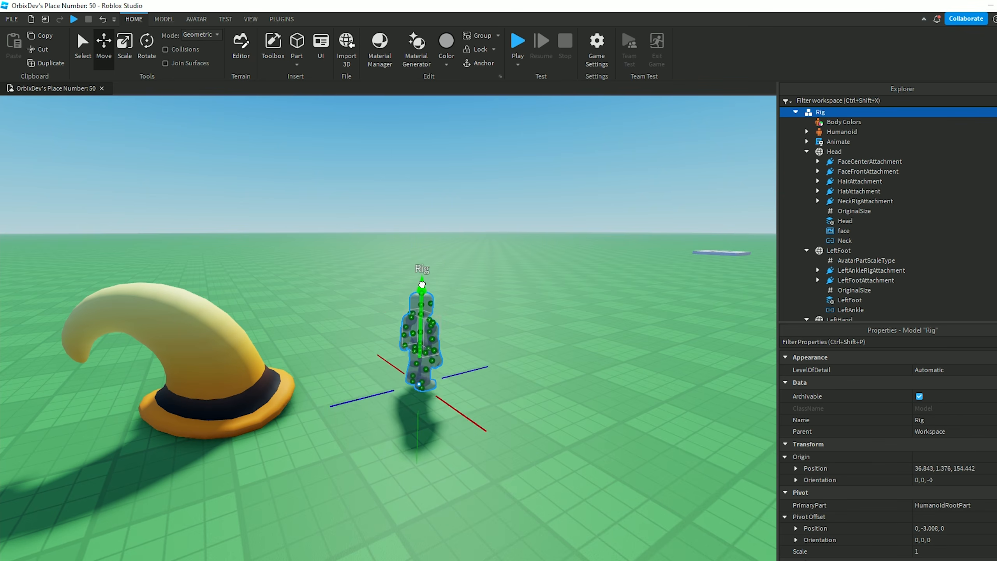
Move the yellow hat sideways so it sits right next to the rig.
left_click(251, 349)
left_click_drag(299, 333, 486, 328)
key("w")
right_click_drag(502, 317, 522, 306)
key("s")
key("w")
key("s")
Scale the hat down proportionally until its brim is slightly wider than the rig's head.
left_click(123, 47)
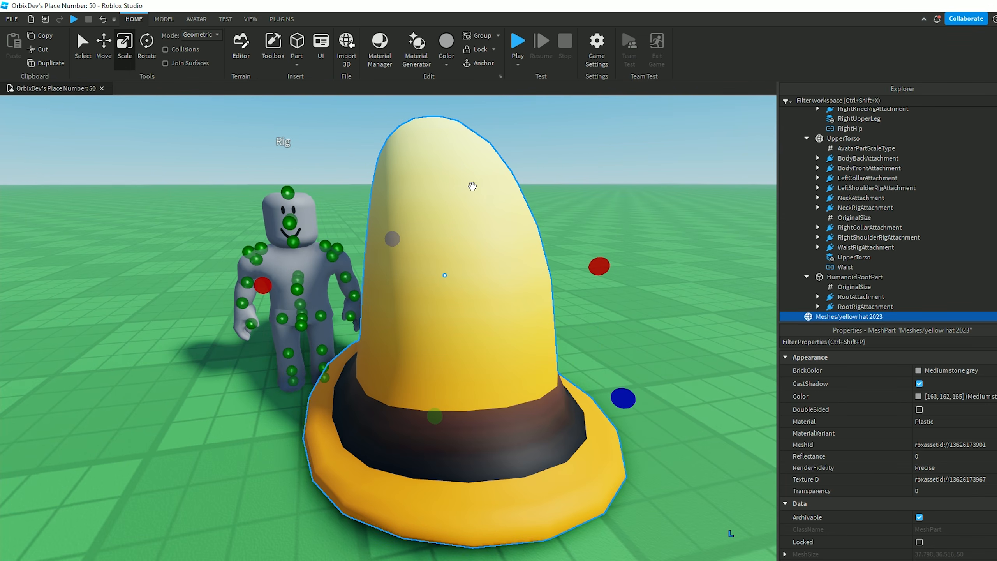
scroll(450, 216, "down", 5)
left_click_drag(421, 252, 414, 338)
Raise the hat above the rig and shift it sideways until it is roughly centred over the head.
left_click(104, 44)
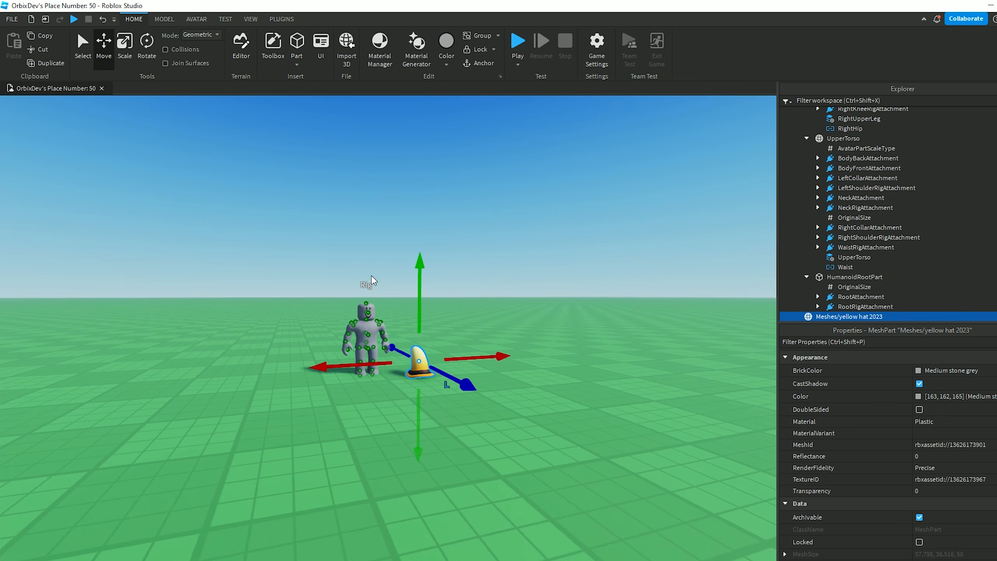
left_click_drag(415, 299, 425, 233)
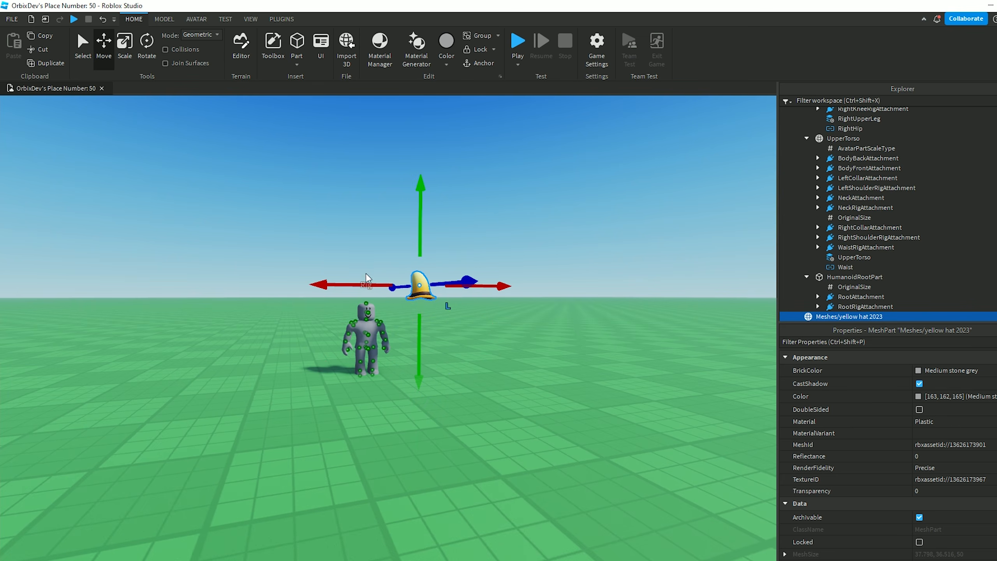
left_click_drag(344, 287, 298, 291)
scroll(297, 290, "up", 10)
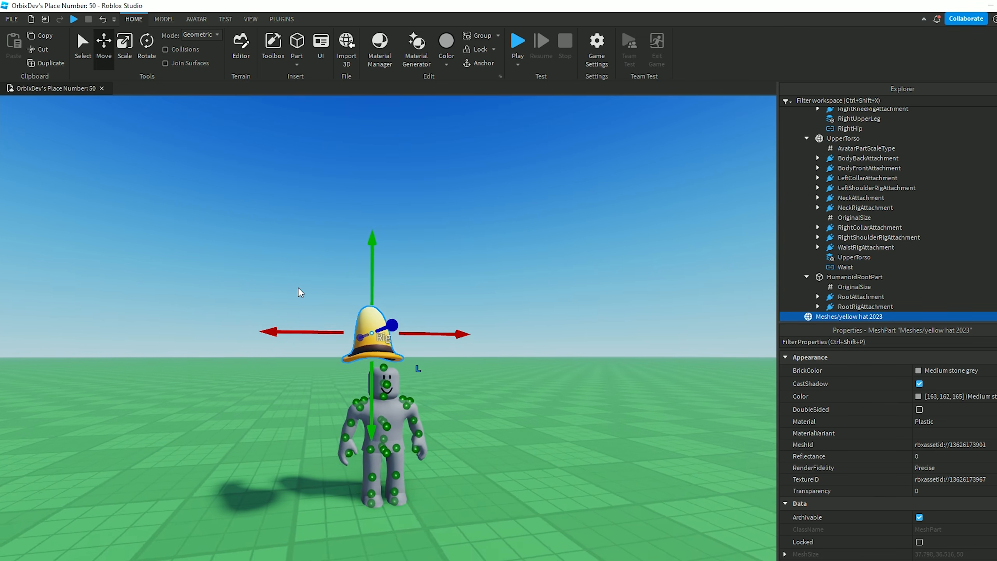
Align the hat front-to-back over the rig's head and lower it onto the top of the head.
right_click_drag(493, 332, 496, 333)
key("a")
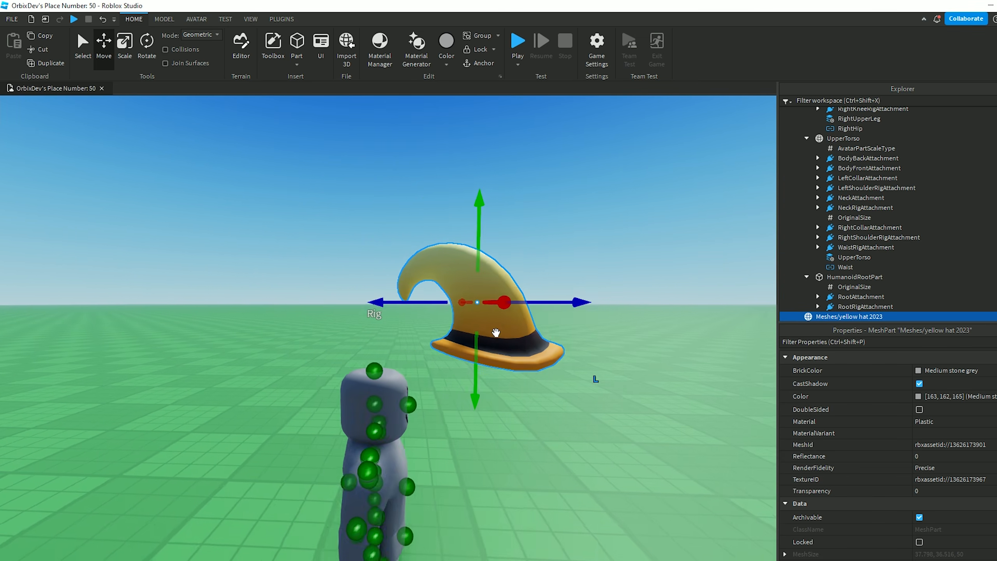
left_click_drag(470, 302, 380, 307)
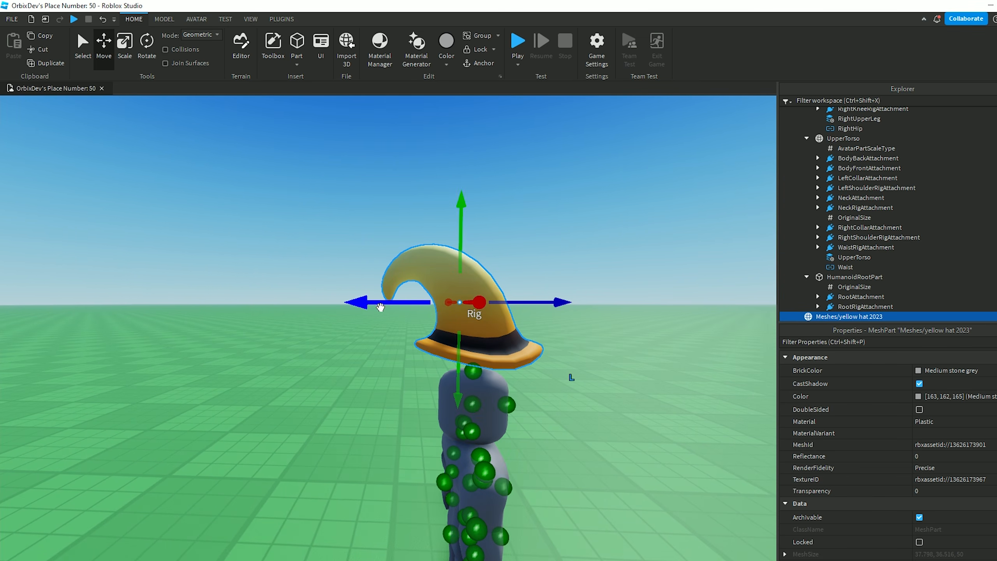
left_click_drag(453, 274, 454, 280)
key("s")
right_click_drag(456, 282, 432, 279)
key("d")
Tilt the hat slightly backward so its front brim rises, and nudge it back on the head.
key("ctrl+4")
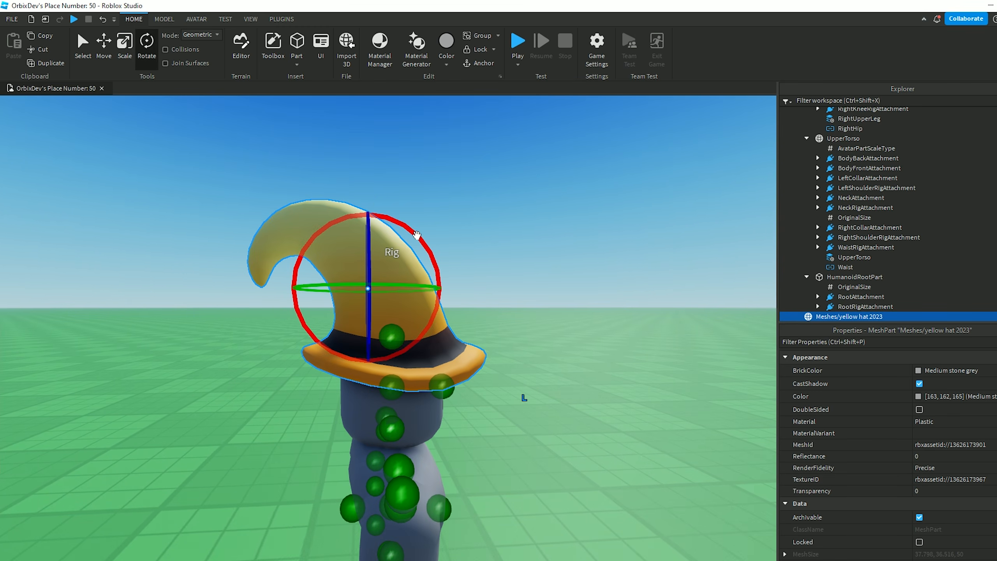
left_click_drag(417, 235, 410, 220)
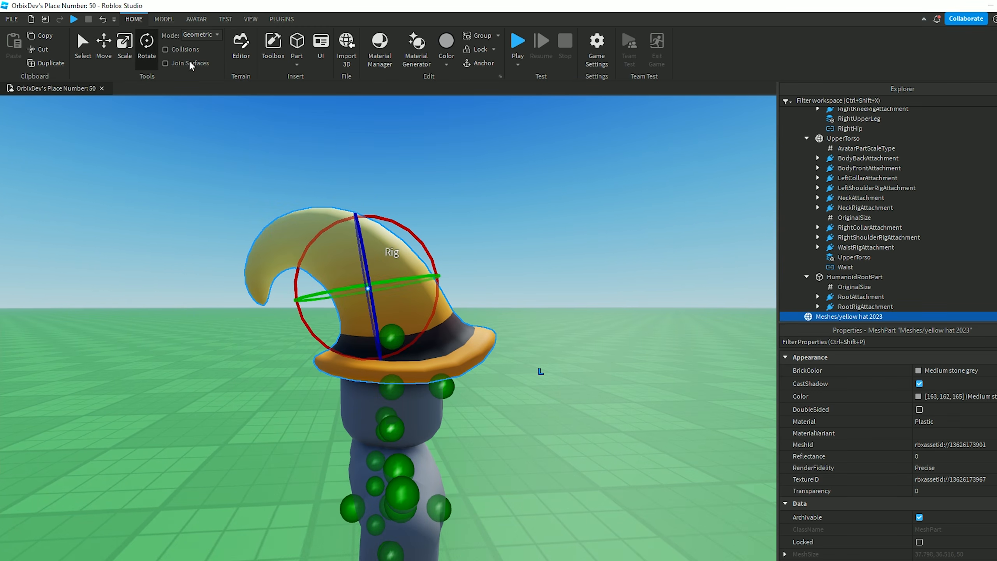
left_click(104, 47)
left_click_drag(455, 282, 446, 277)
left_click(525, 259)
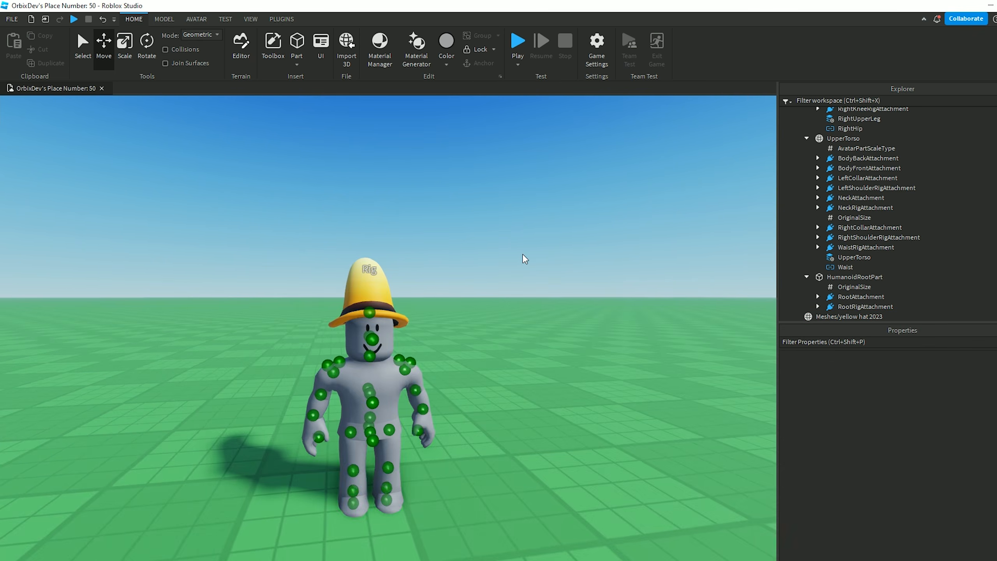
Examine the hat's fit on the head from several angles and locate its mesh in the workspace object tree.
scroll(525, 260, "up", 6)
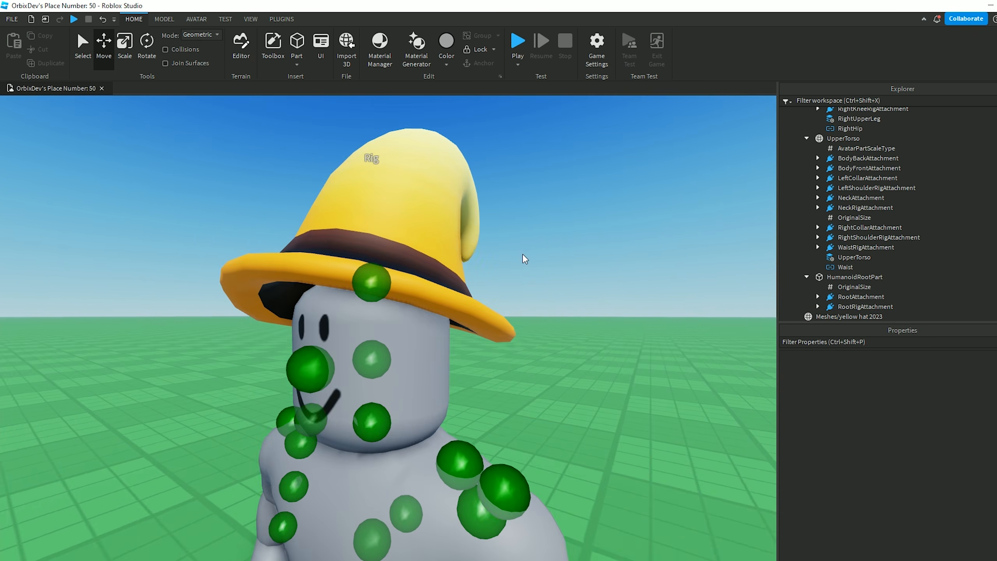
right_click_drag(525, 259, 523, 258)
left_click(358, 227)
right_click_drag(514, 184, 514, 184)
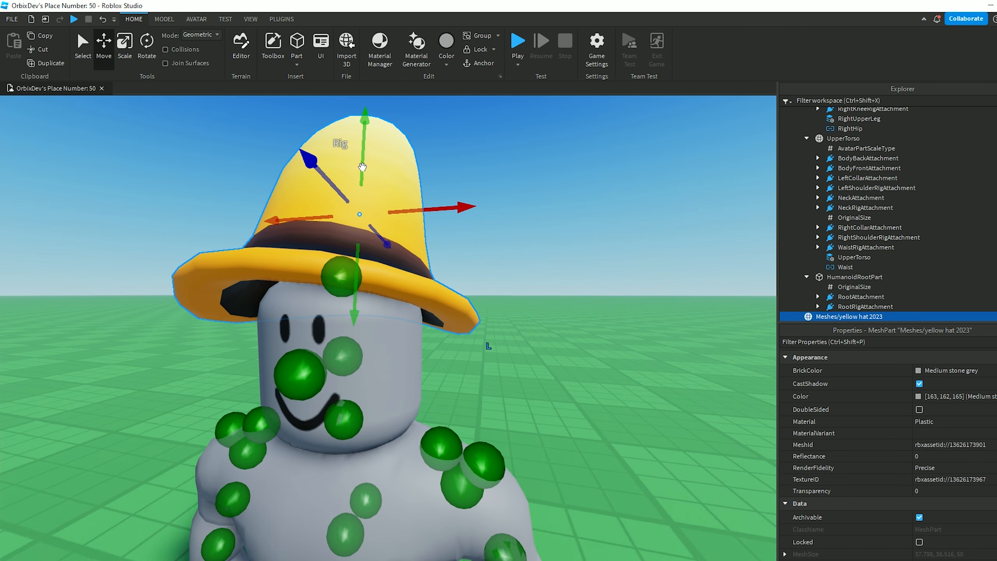
left_click(510, 193)
scroll(510, 195, "down", 6)
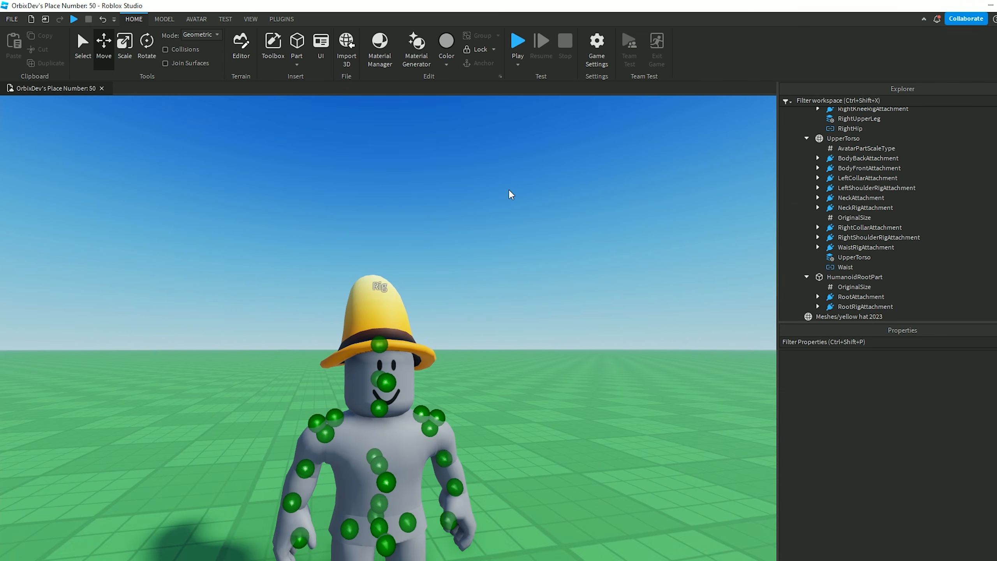
scroll(510, 194, "up", 3)
scroll(857, 171, "up", 8)
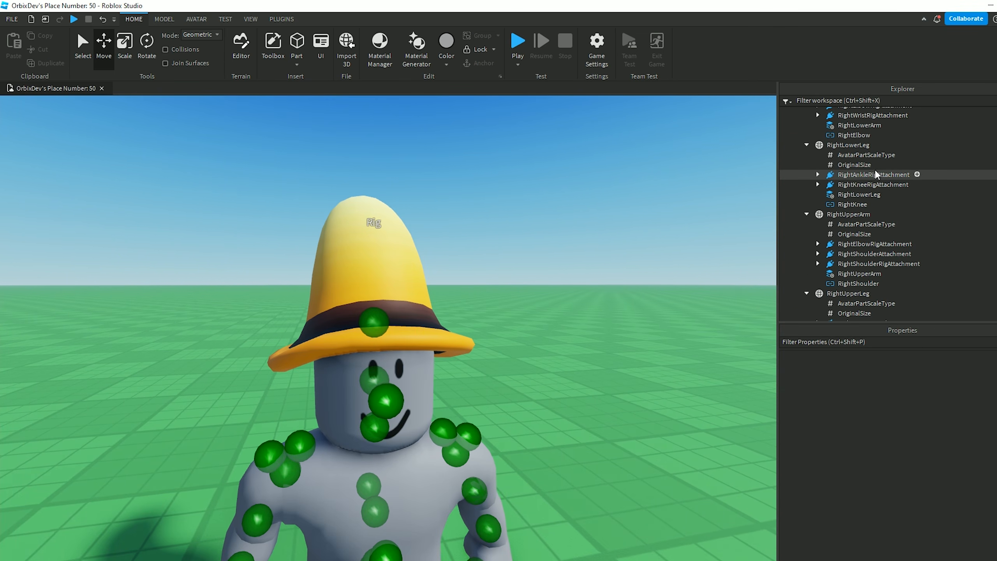
scroll(863, 168, "down", 3)
left_click(429, 268)
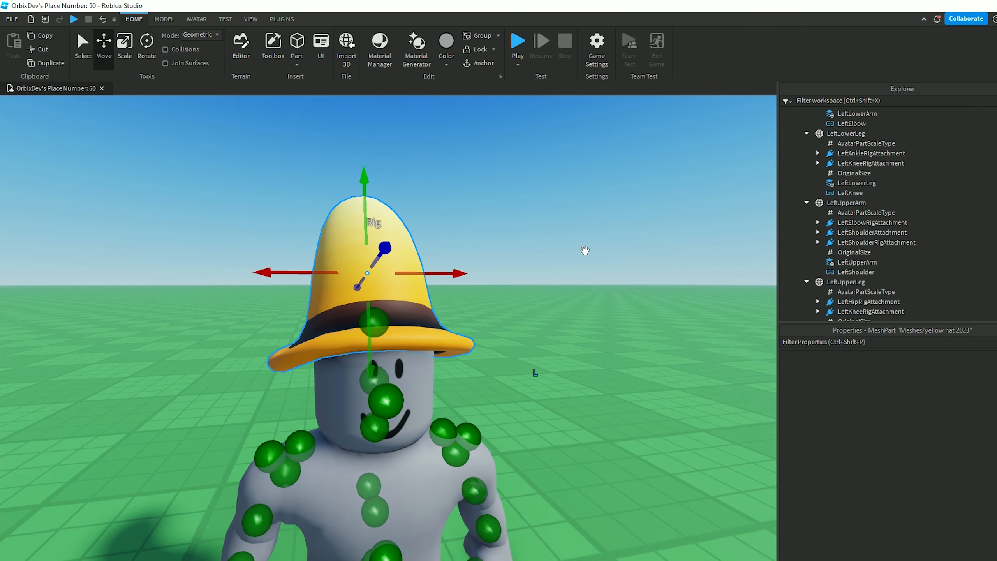
scroll(881, 254, "down", 5)
scroll(863, 251, "down", 6)
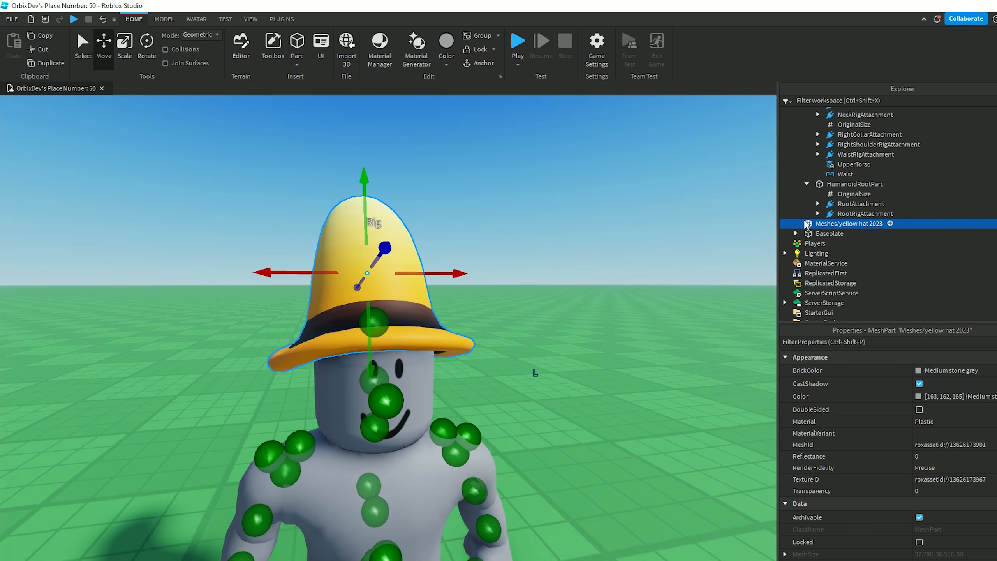
Refine the fit by nudging the hat along its front-to-back axis and lowering it slightly on the head.
left_click(579, 216)
scroll(663, 164, "up", 3)
right_click_drag(663, 164, 665, 167)
left_click(470, 317)
left_click_drag(451, 299, 445, 301)
left_click_drag(340, 238, 340, 243)
left_click(483, 232)
right_click_drag(495, 215, 496, 215)
scroll(496, 214, "down", 10)
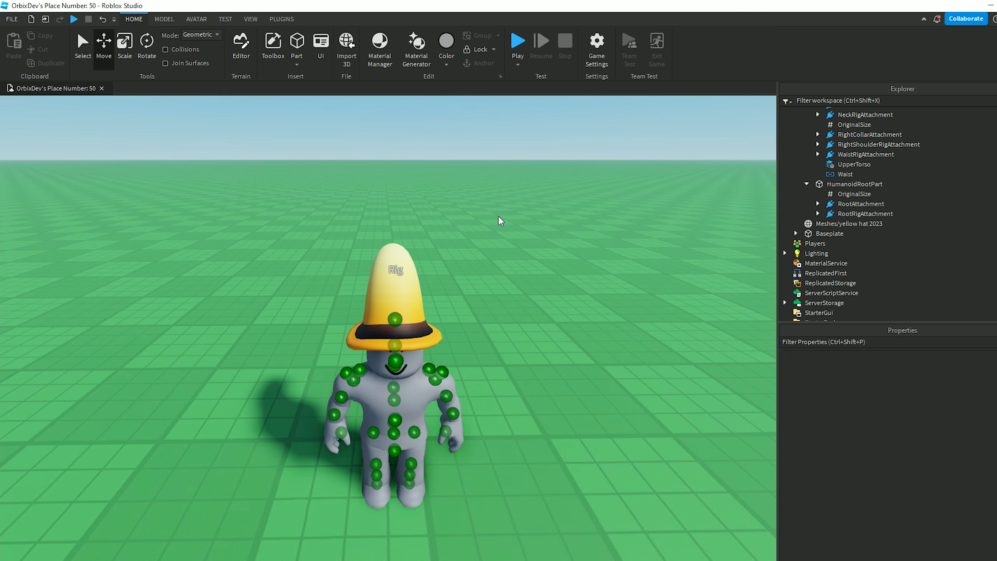
scroll(501, 218, "up", 5)
Launch the Asset Creator plugin, choose Accessory as the asset type and continue to the part selection.
left_click(281, 20)
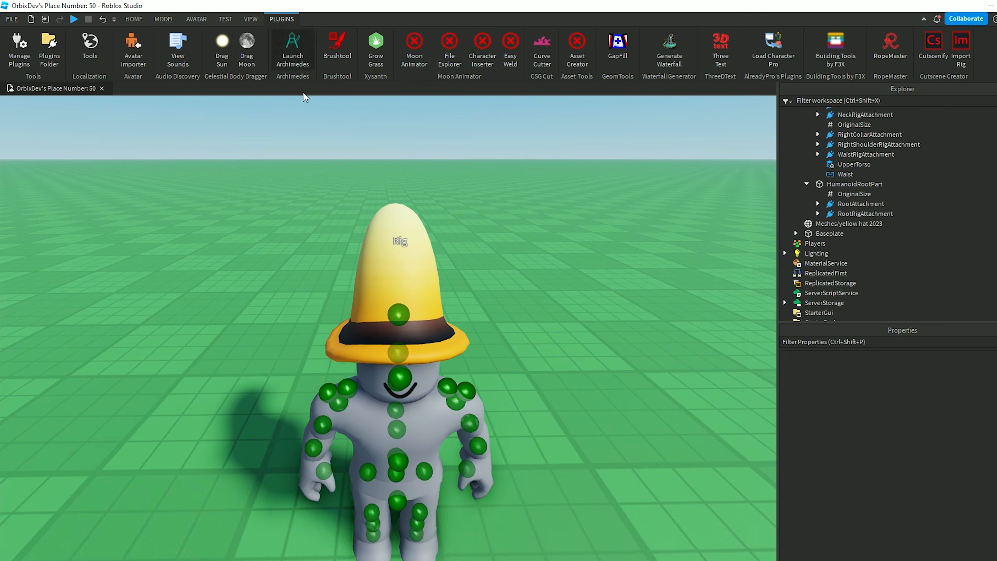
left_click(576, 55)
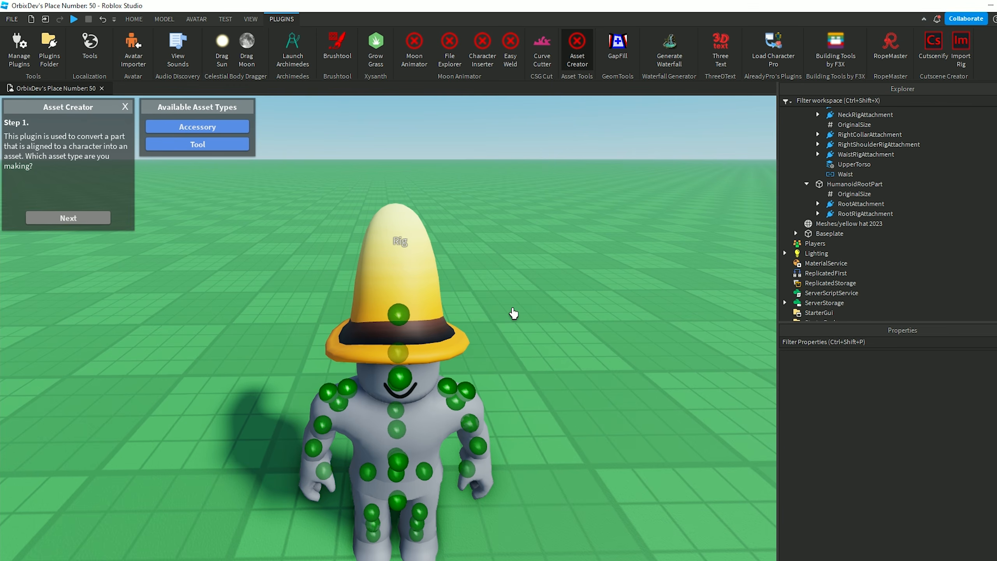
left_click(574, 50)
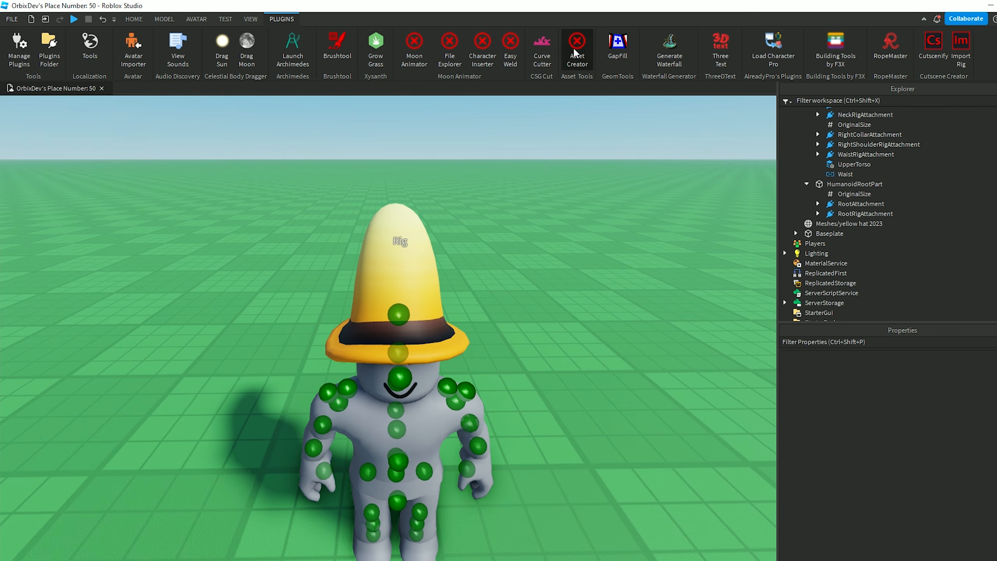
left_click(574, 50)
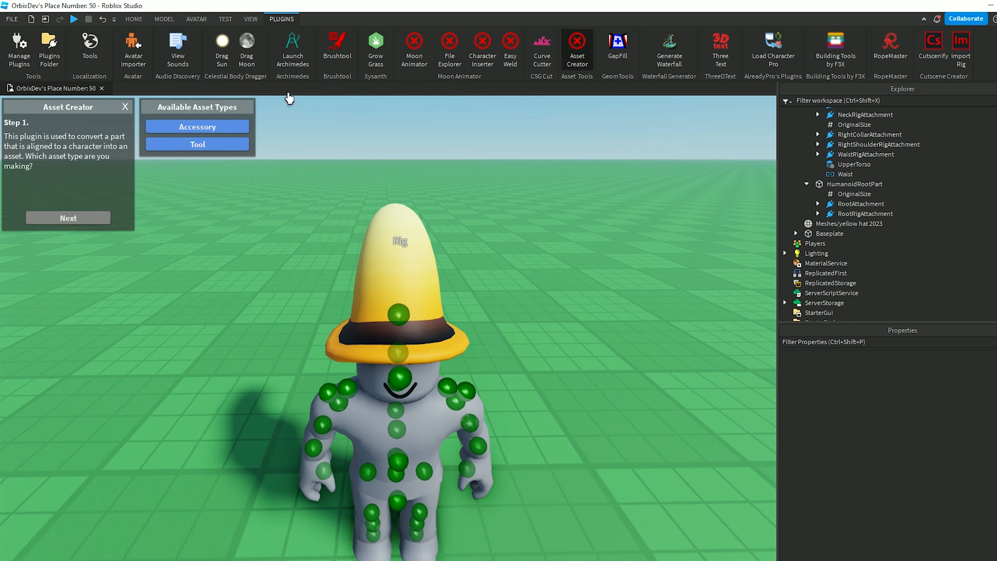
left_click(169, 124)
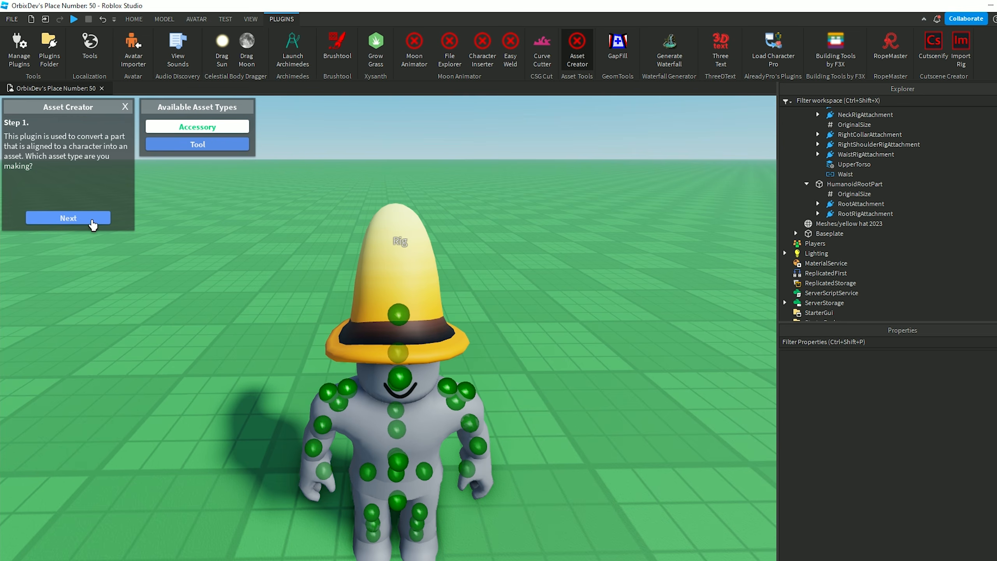
left_click(93, 225)
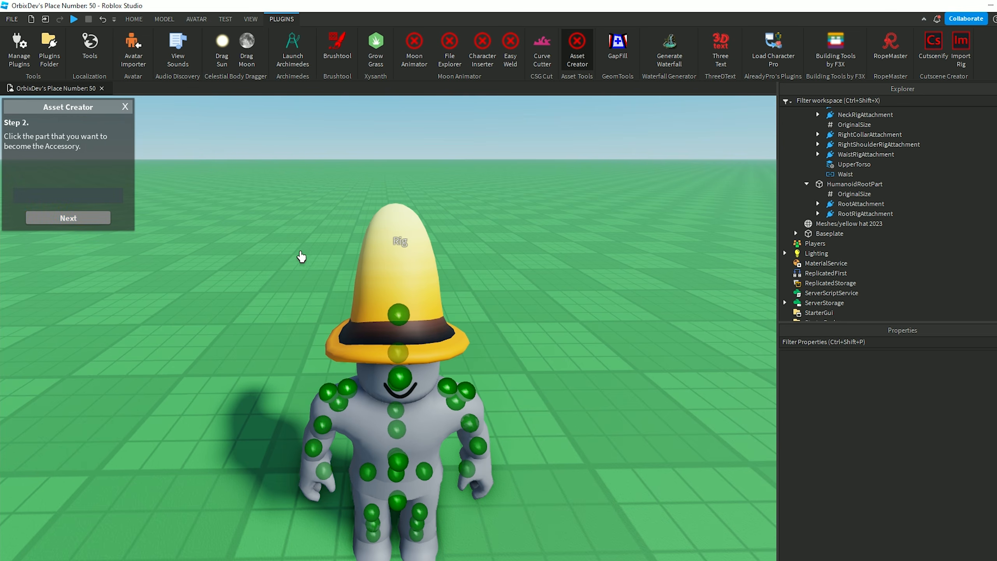
Choose the yellow hat mesh as the part to become the accessory and continue to the character selection.
right_click_drag(514, 260, 356, 285)
scroll(512, 256, "up", 5)
scroll(356, 285, "down", 4)
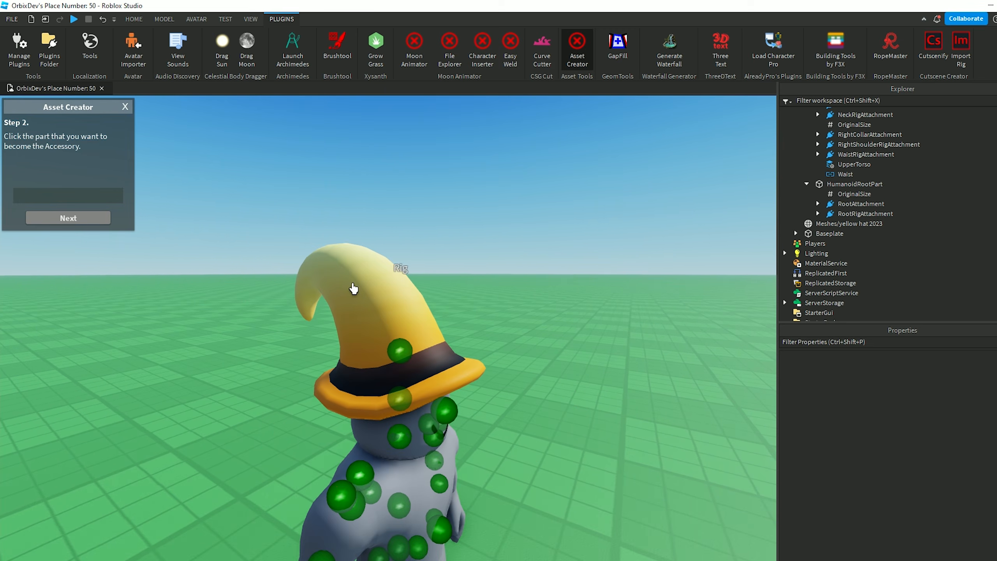
left_click(355, 288)
right_click_drag(399, 224, 381, 239)
left_click(69, 219)
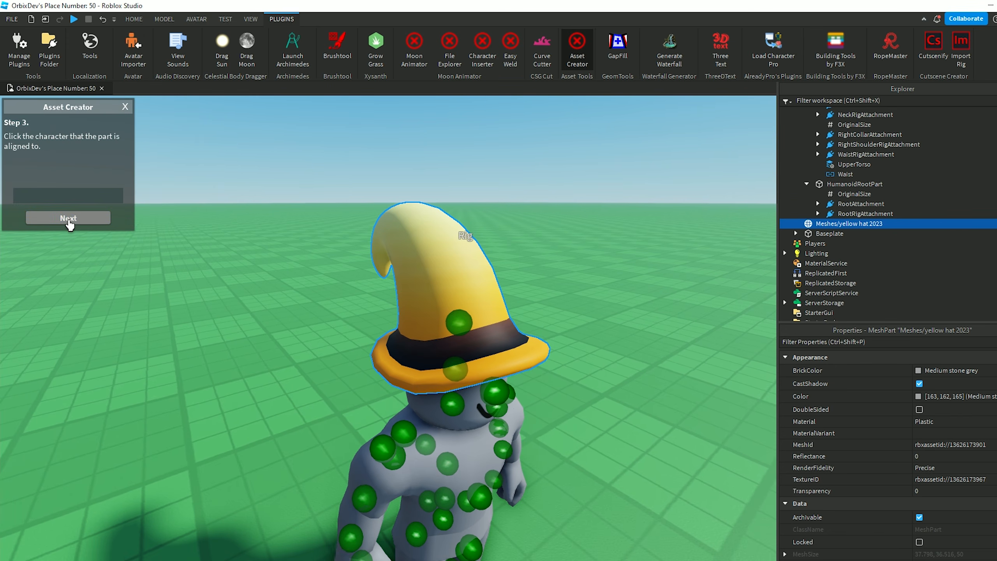
Choose the Rig as the character the hat is aligned to and continue to the attachment point selection.
right_click_drag(313, 266, 315, 266)
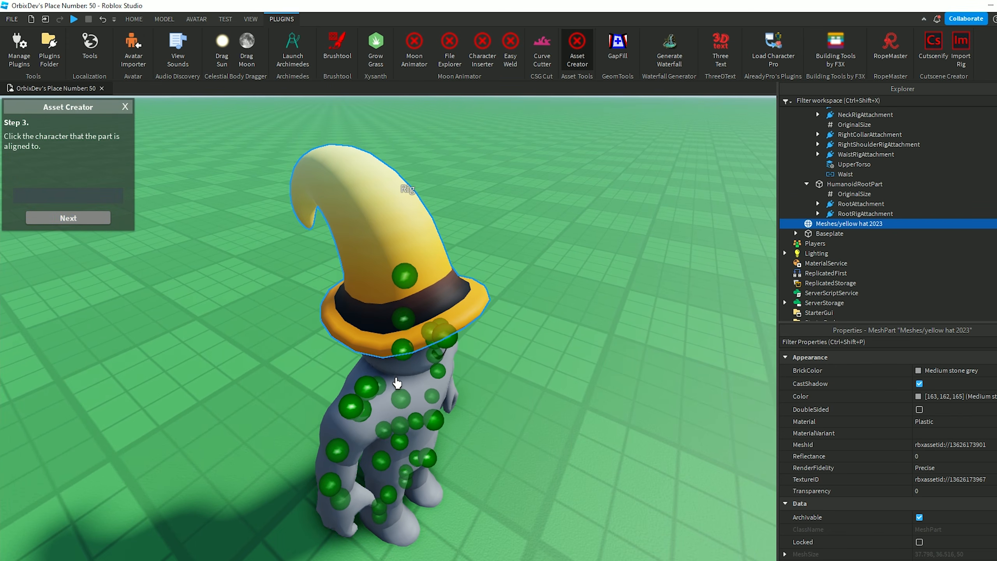
left_click(397, 383)
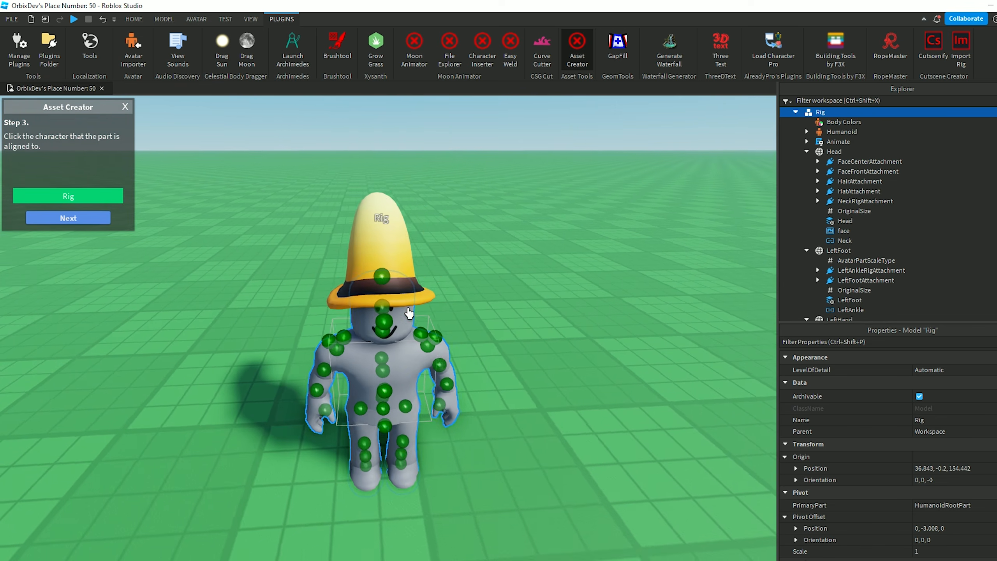
left_click(73, 218)
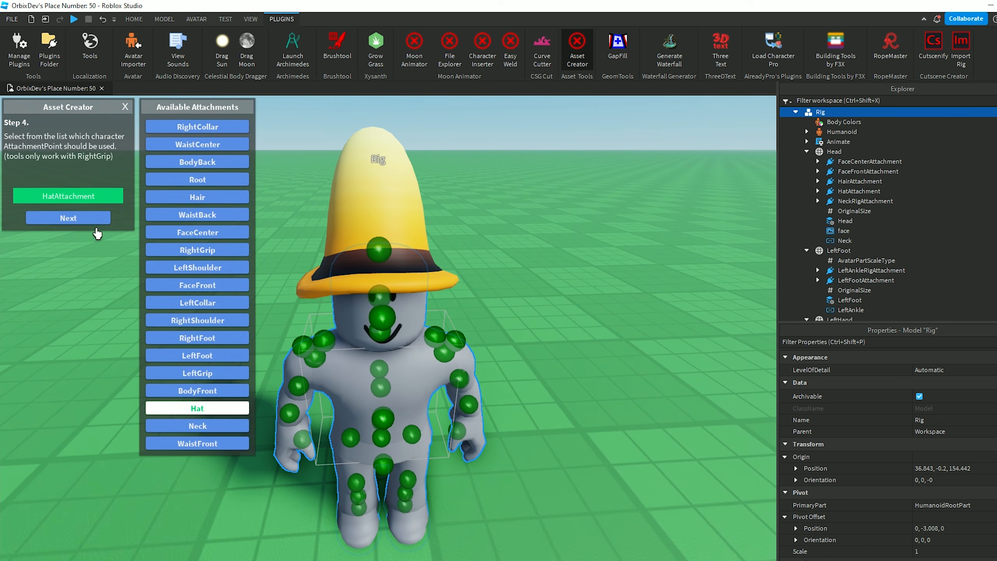
left_click(197, 284)
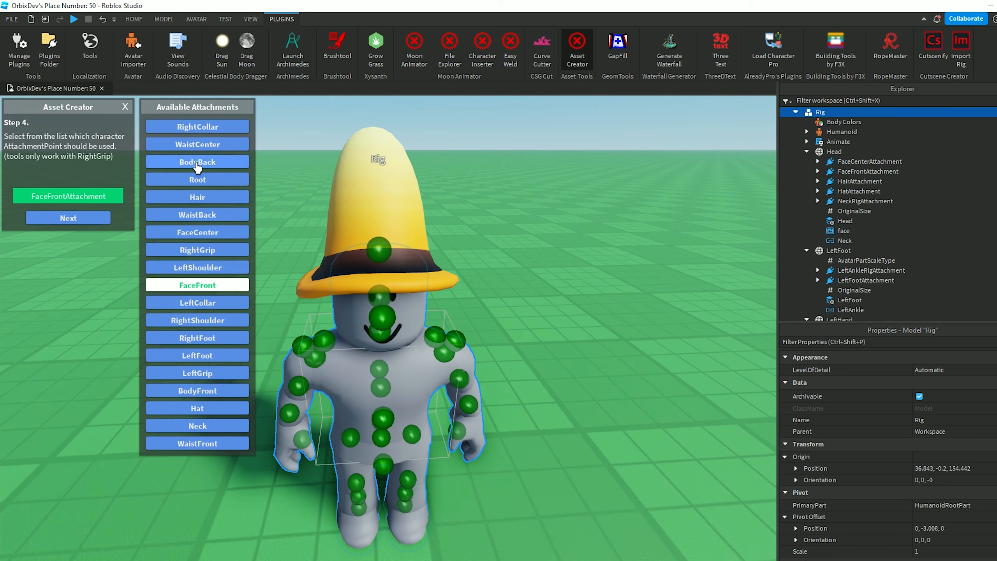
left_click(215, 196)
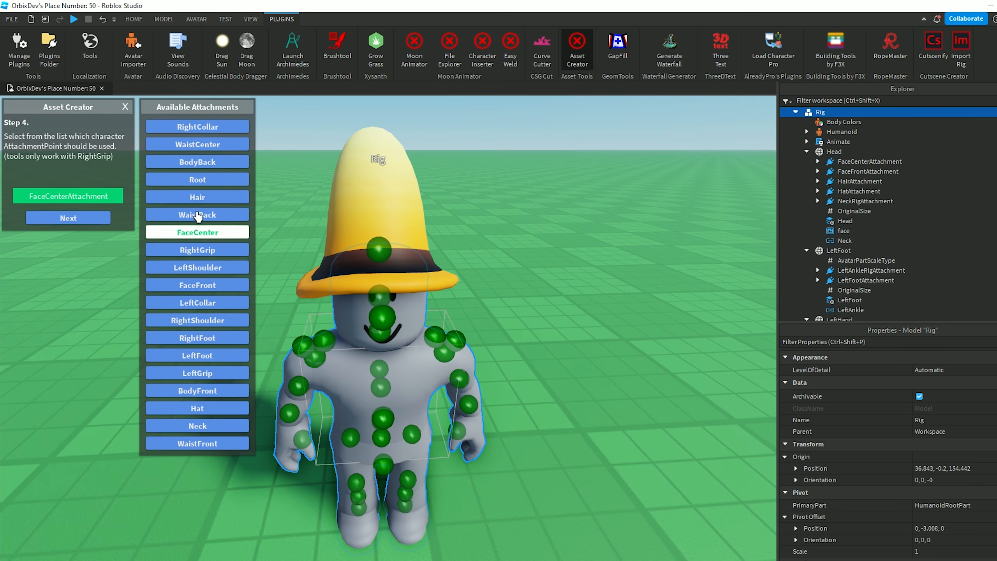
left_click(200, 145)
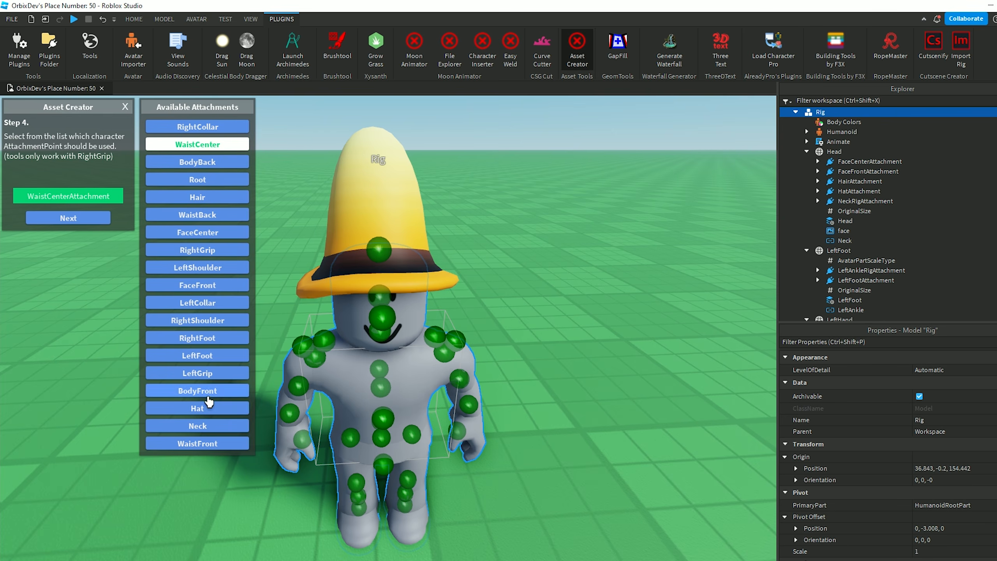
Choose Hat as the accessory's attachment point and continue with Classic as the intended character type.
left_click(208, 410)
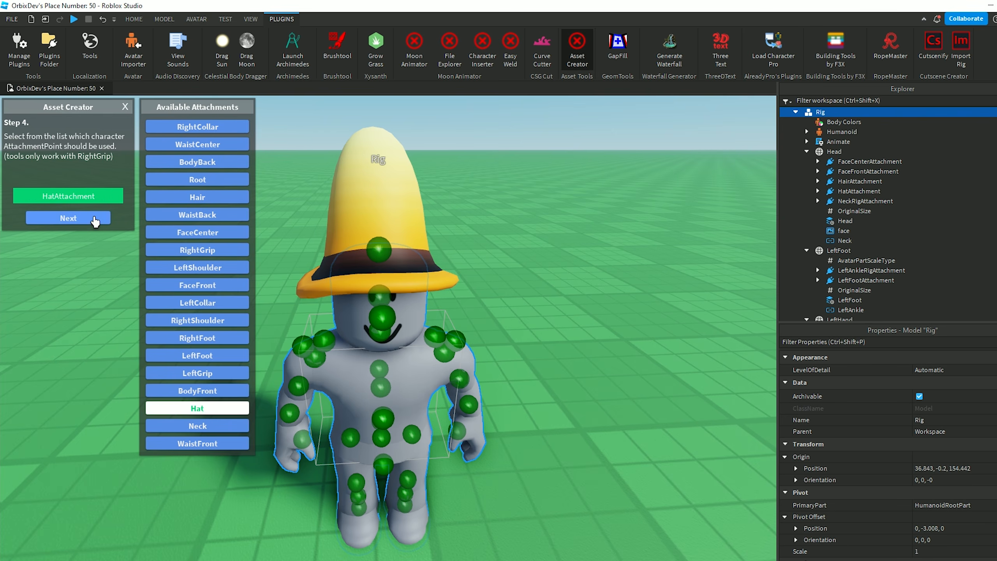
left_click(94, 219)
right_click_drag(255, 190, 256, 187)
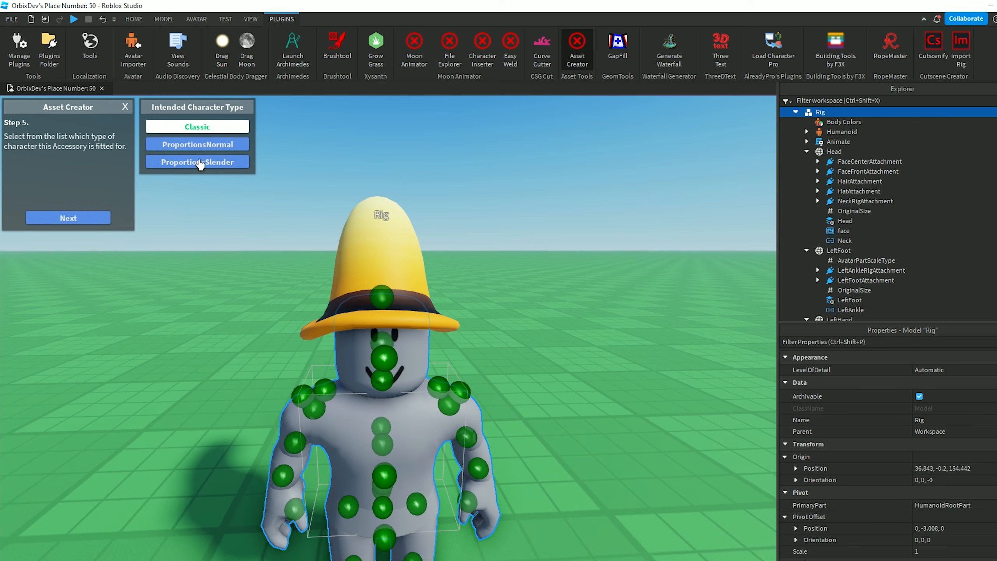
left_click(83, 218)
Generate the hat accessory and close the Asset Creator plugin.
scroll(379, 206, "down", 8)
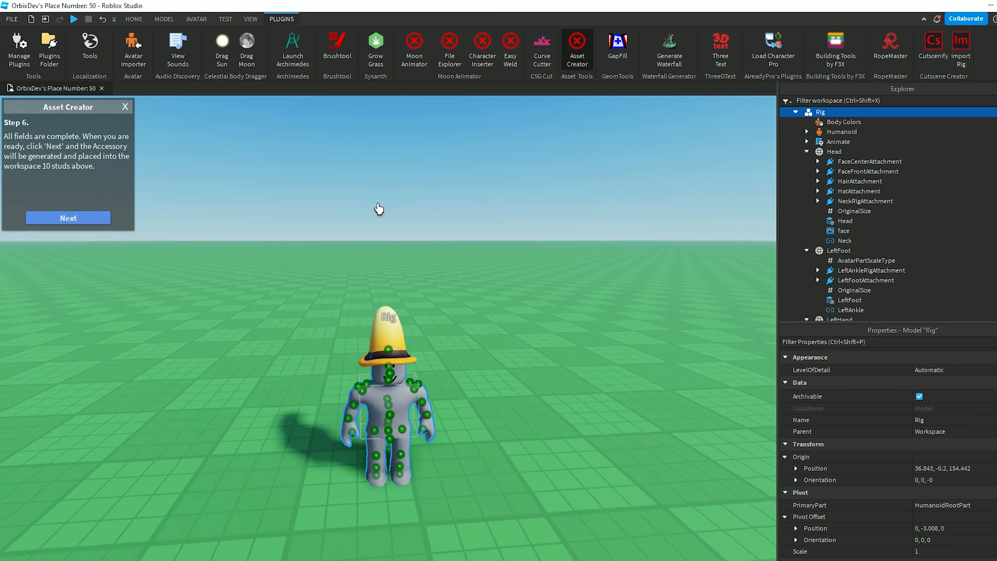
left_click(68, 218)
scroll(389, 290, "up", 10)
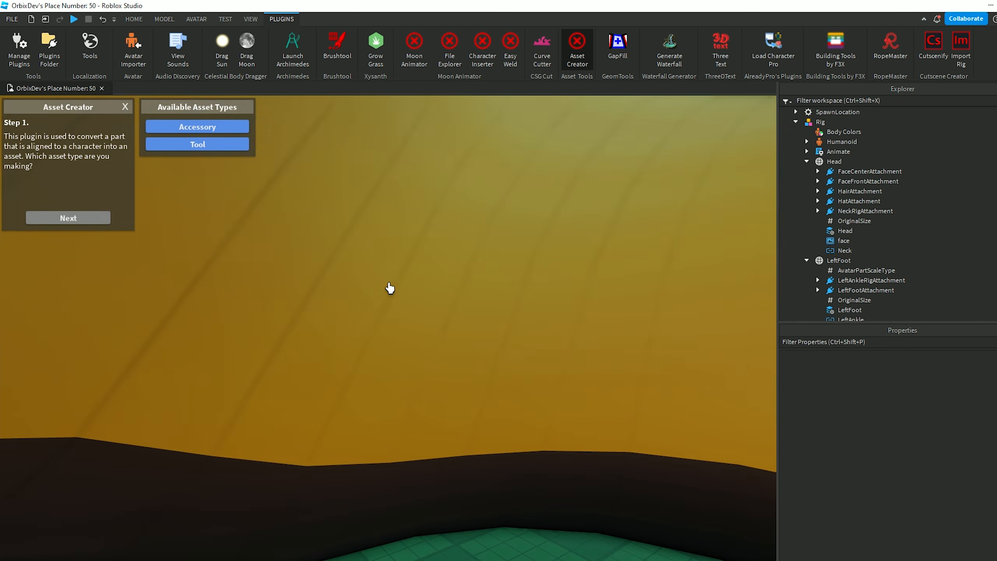
scroll(390, 288, "down", 5)
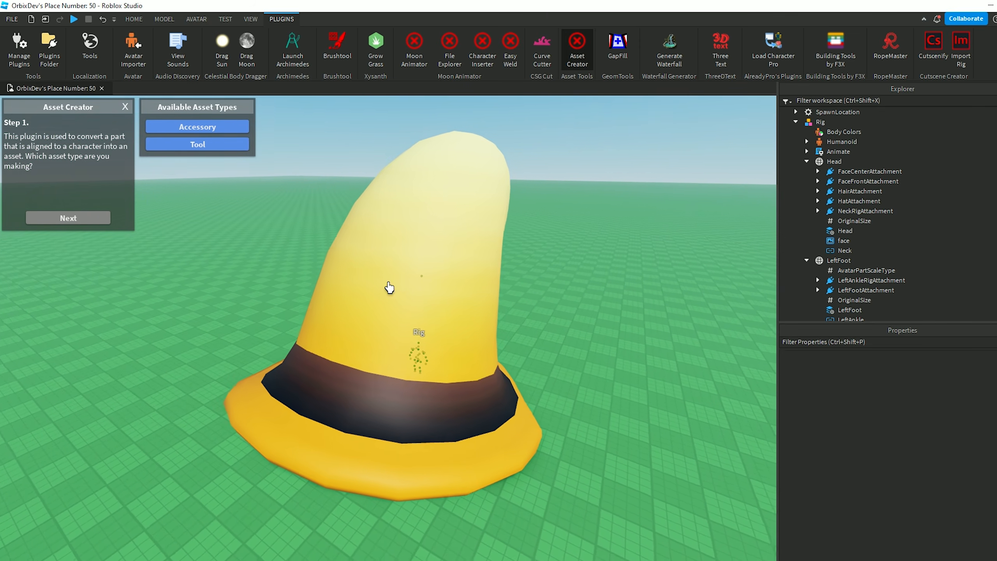
left_click(125, 106)
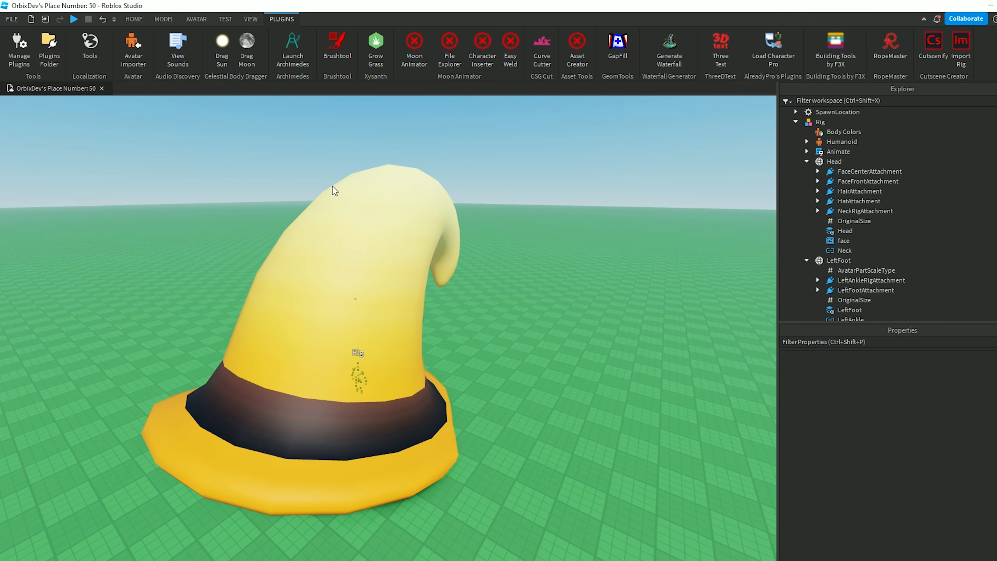
Select the generated yellow hat accessory in the workspace object tree.
right_click_drag(334, 189, 333, 190)
scroll(334, 190, "up", 4)
left_click(141, 19)
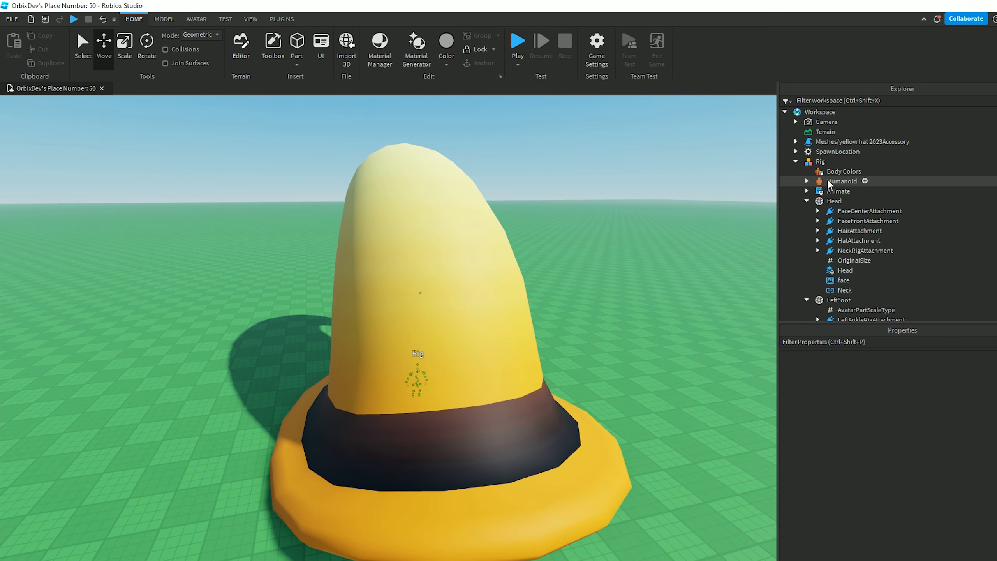
scroll(828, 180, "down", 4)
scroll(830, 165, "up", 5)
left_click(836, 141)
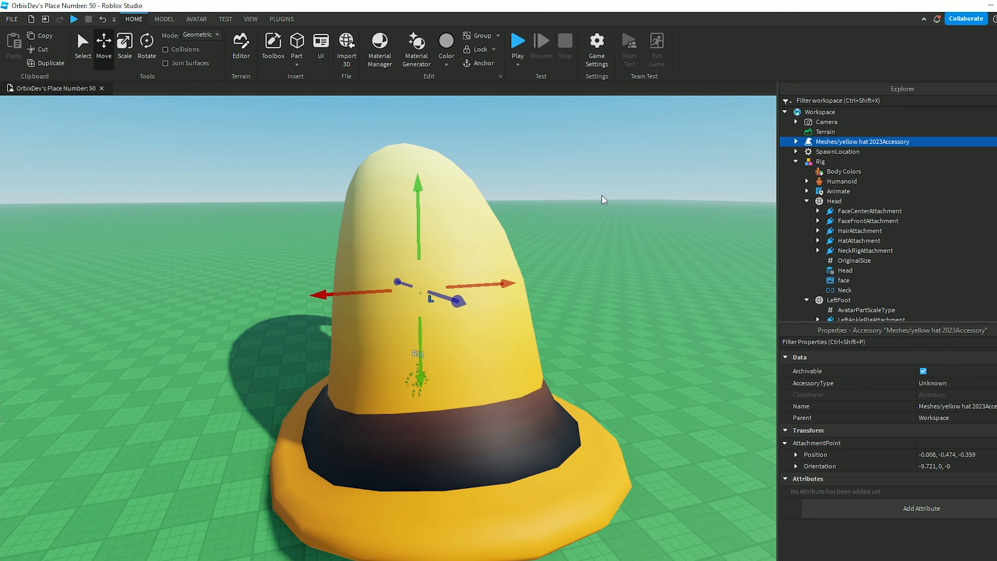
Scale the oversized hat accessory above the rig down to a fraction of its size.
right_click_drag(601, 195, 631, 191)
left_click(127, 51)
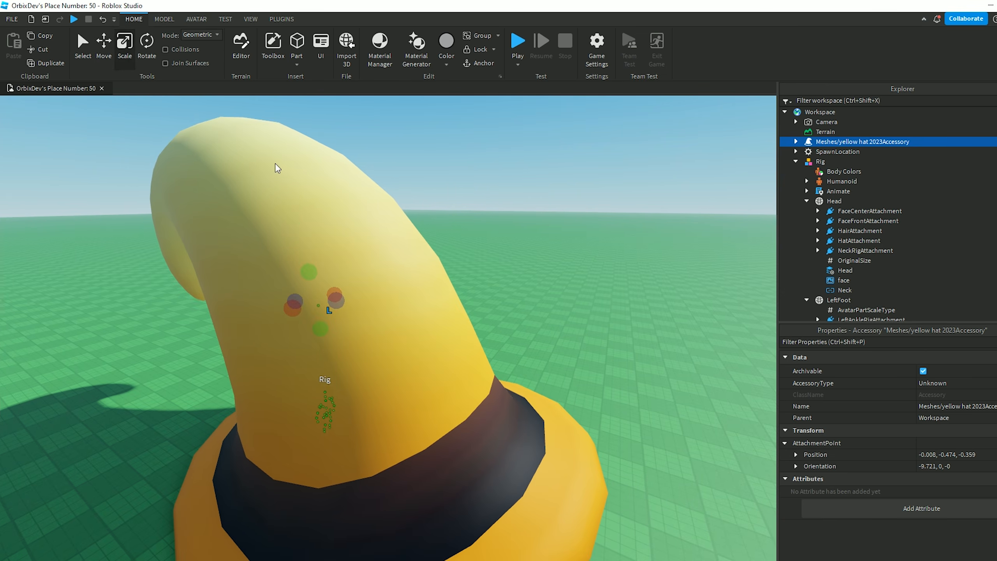
scroll(283, 171, "down", 3)
scroll(297, 207, "down", 5)
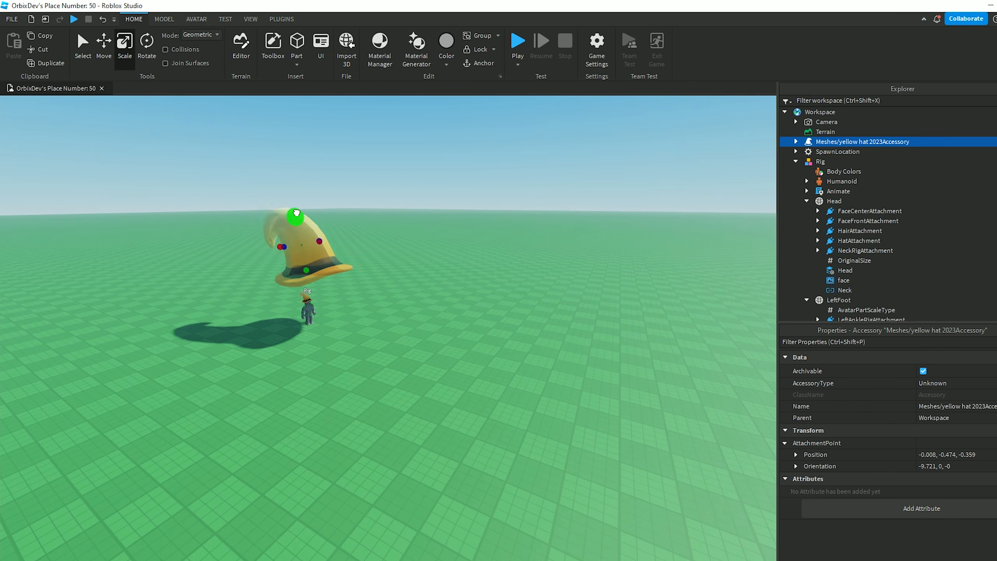
scroll(348, 207, "up", 4)
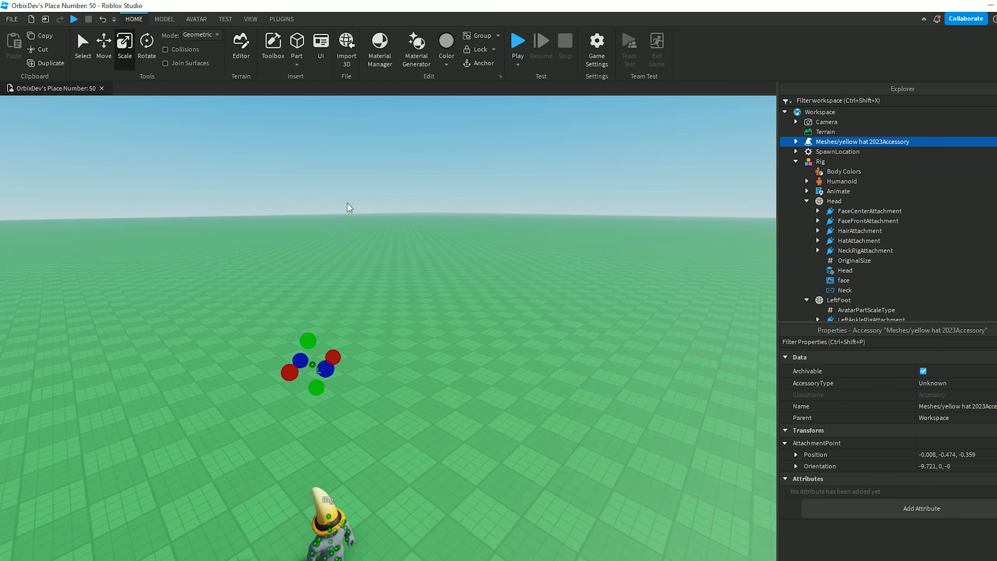
scroll(347, 204, "up", 2)
right_click_drag(347, 203, 365, 202)
left_click_drag(406, 223, 406, 220)
right_click_drag(394, 349, 394, 349)
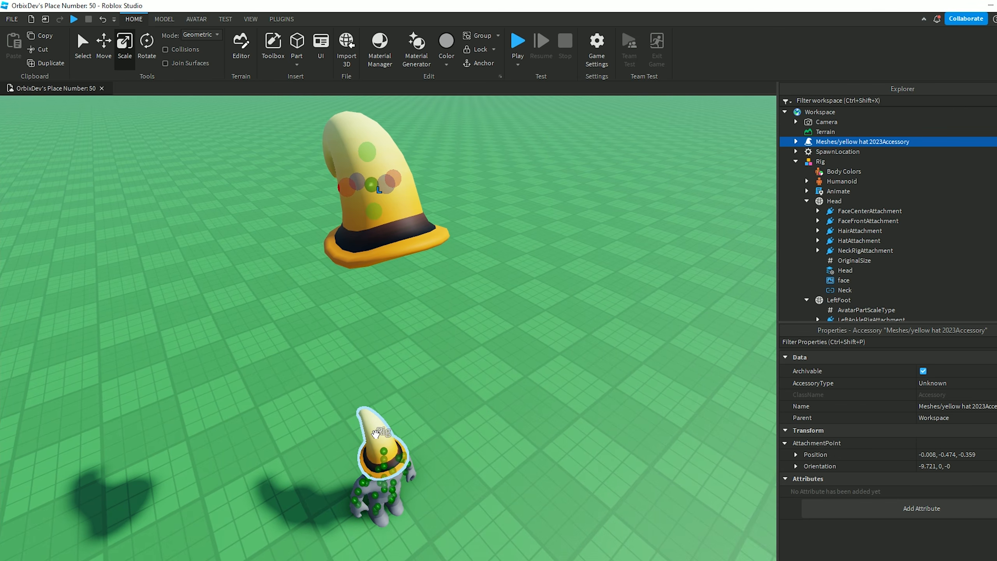
Move the original yellow hat mesh sideways off the rig's head and deselect it.
left_click(374, 433)
right_click_drag(485, 346, 486, 347)
left_click(107, 50)
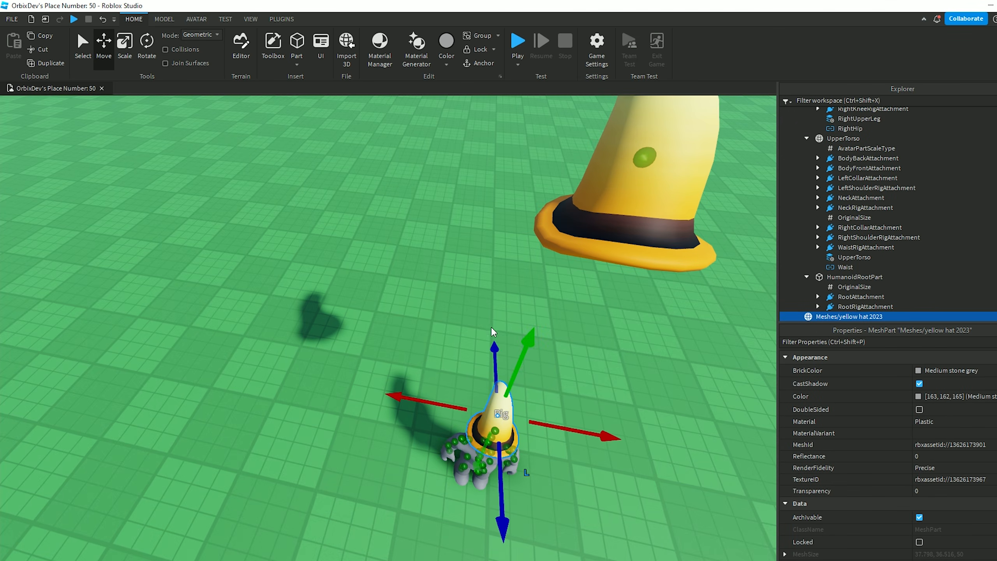
left_click_drag(551, 422, 139, 297)
left_click(605, 218)
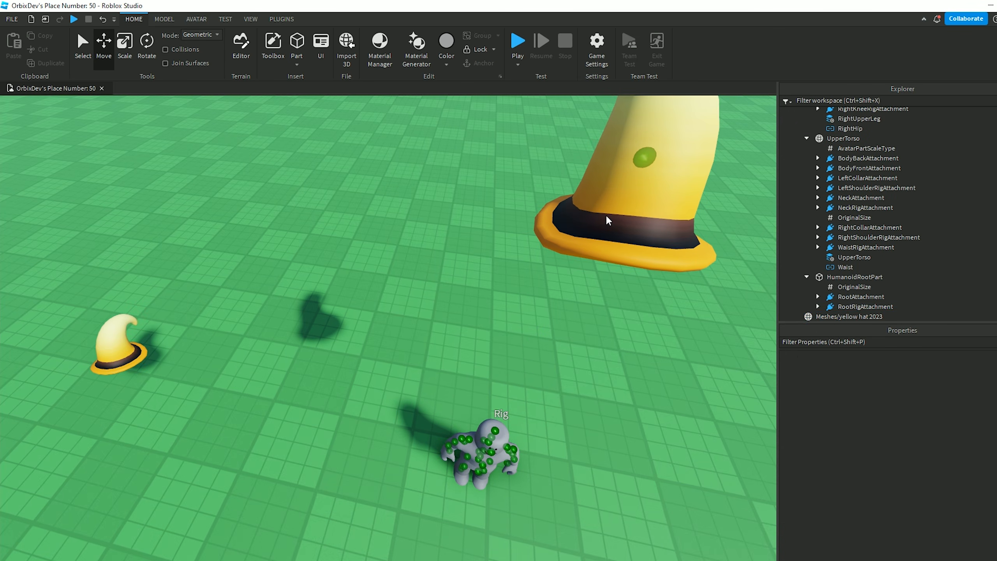
Select the yellow hat accessory again and lower it towards the rig's head.
right_click_drag(605, 217, 600, 215)
scroll(845, 285, "down", 4)
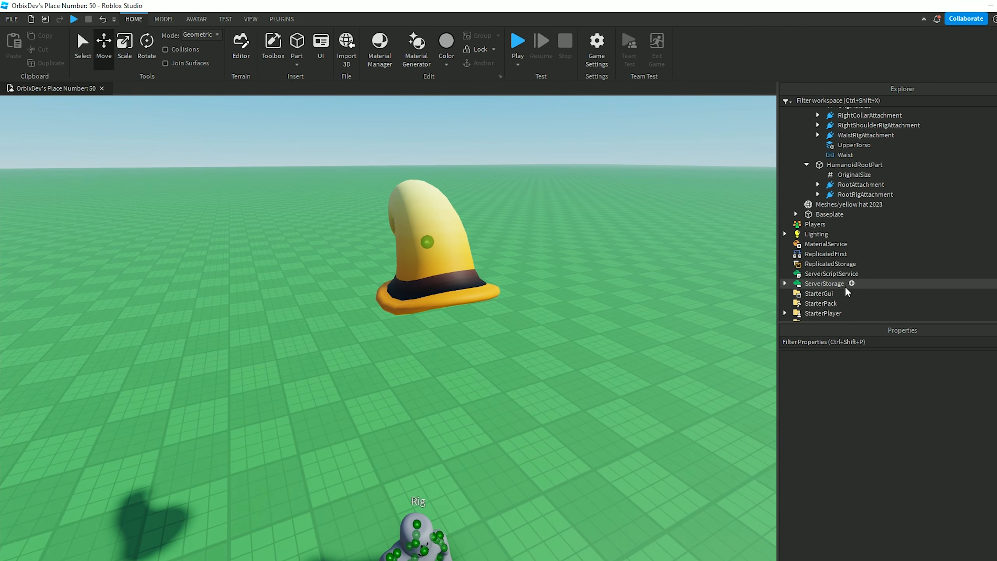
scroll(845, 286, "up", 12)
scroll(845, 286, "up", 15)
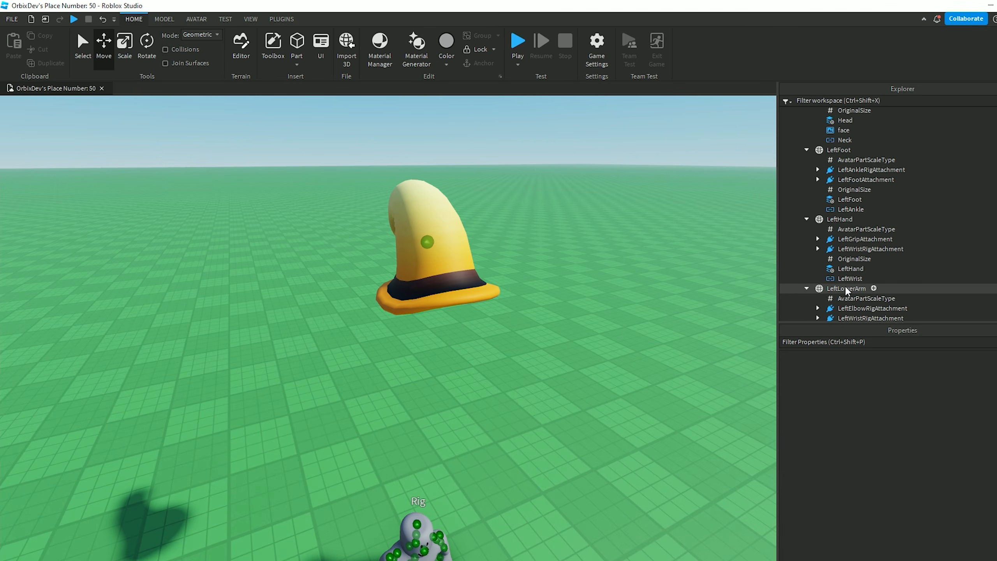
left_click(840, 142)
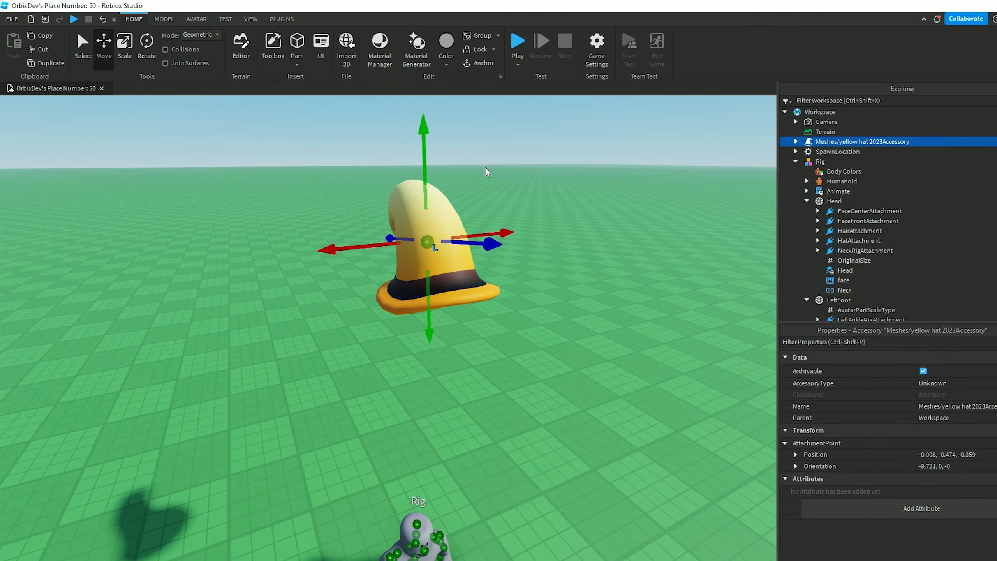
key("f")
left_click_drag(318, 207, 325, 365)
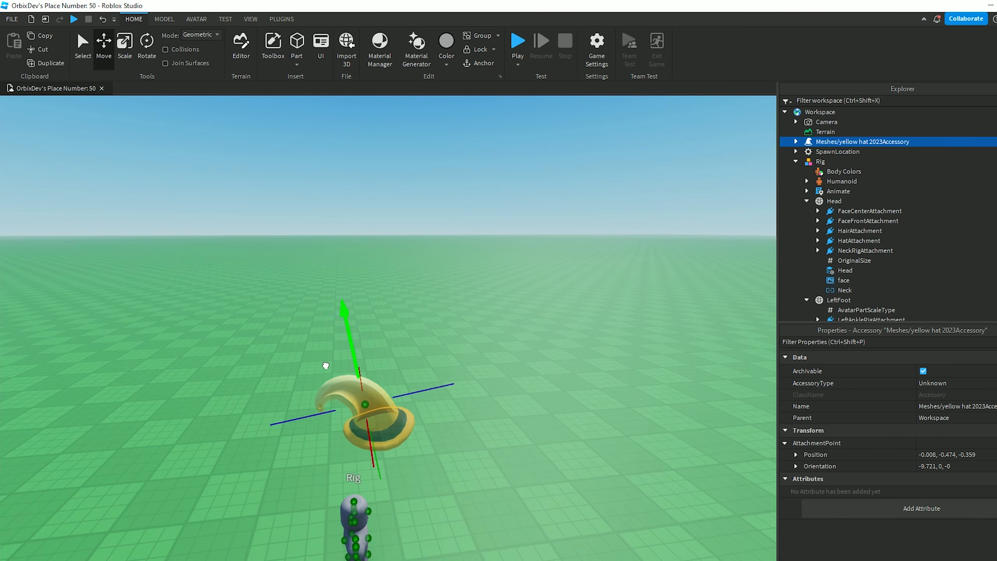
Slide the hat accessory backwards so it sits above the head and bring it further down.
right_click_drag(412, 310, 443, 341)
scroll(443, 342, "up", 5)
key("f")
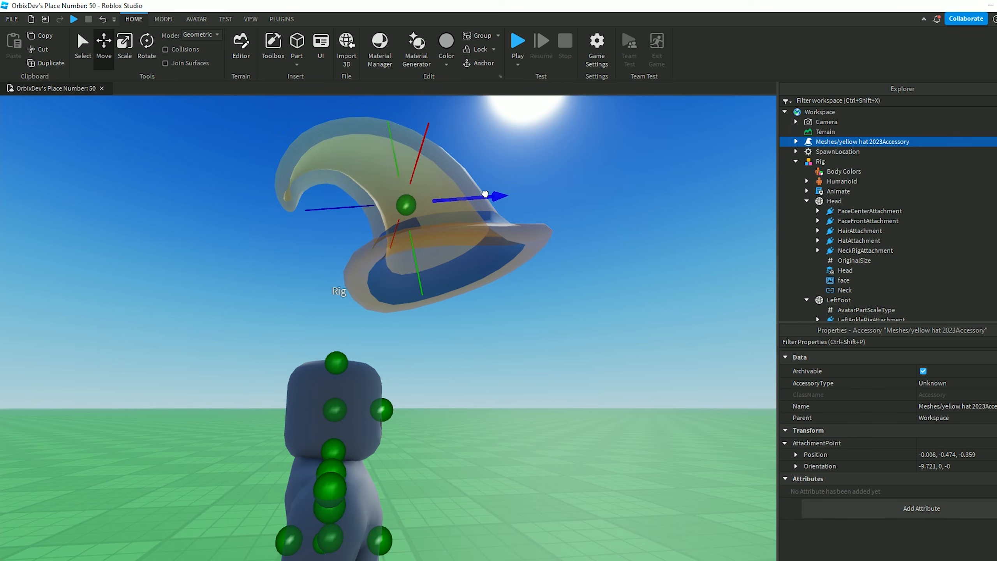
left_click_drag(486, 194, 414, 201)
right_click_drag(403, 211, 392, 212)
left_click_drag(350, 187, 379, 307)
Scale the hat accessory down so its brim is slightly wider than the rig's head.
left_click(125, 45)
right_click_drag(468, 306, 434, 191)
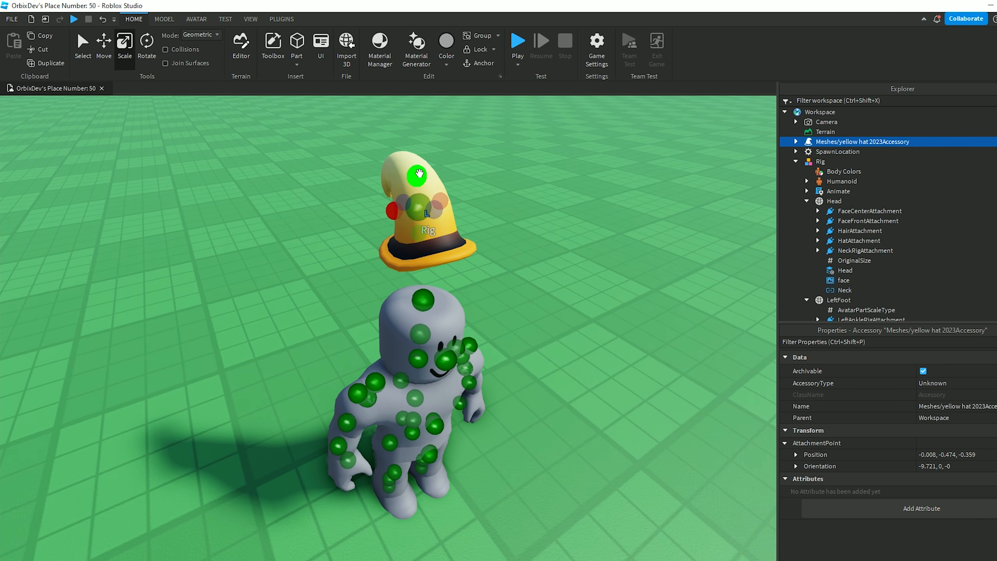
left_click_drag(419, 173, 419, 172)
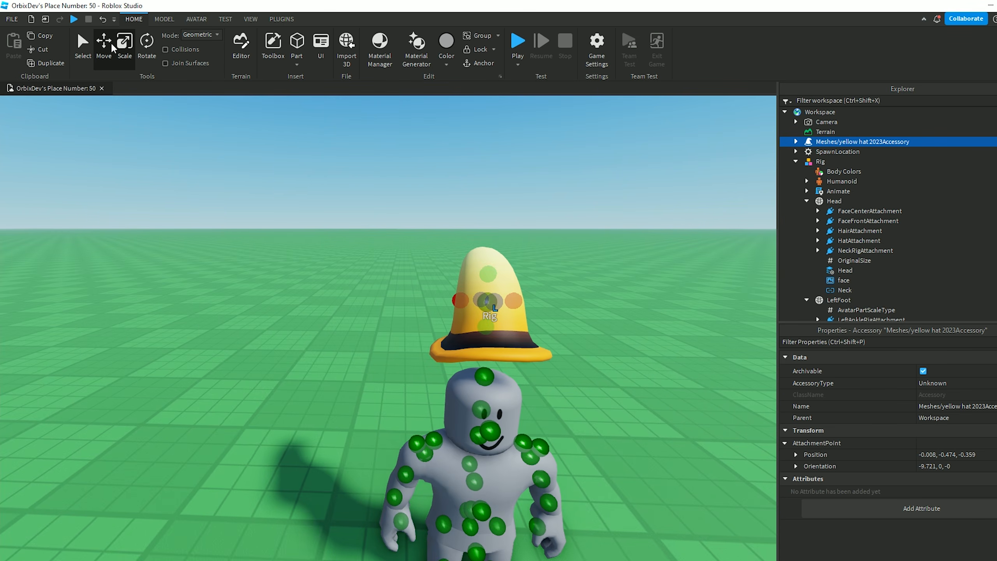
Lower the hat accessory onto the rig's head and shift it slightly backwards until it is seated.
left_click(112, 44)
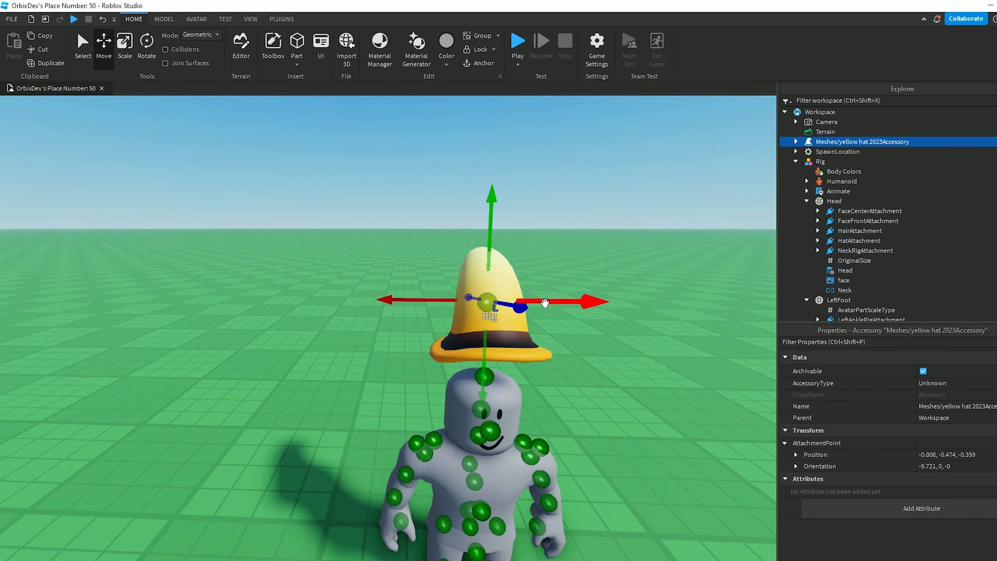
left_click(545, 302)
right_click_drag(545, 301, 546, 300)
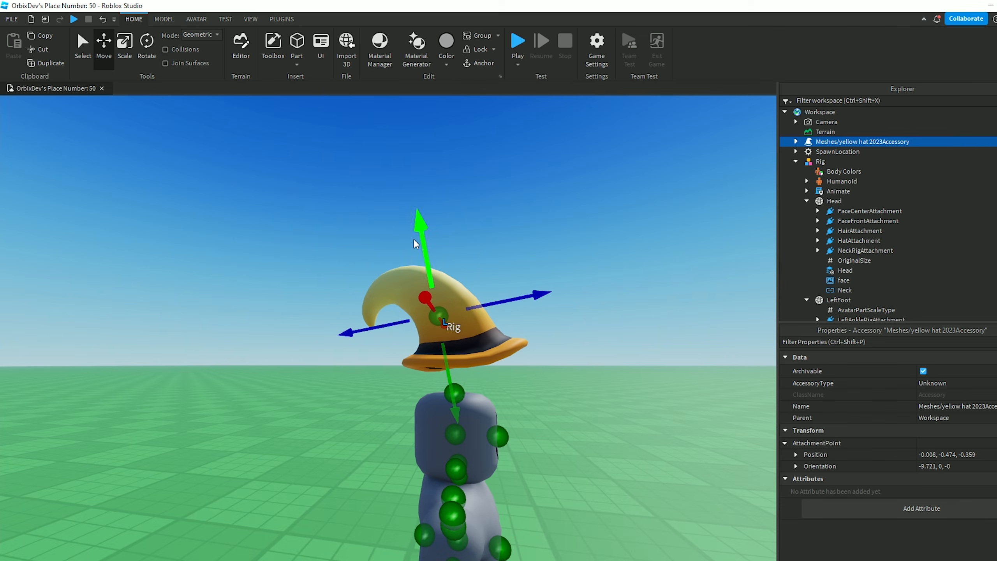
left_click_drag(423, 238, 440, 293)
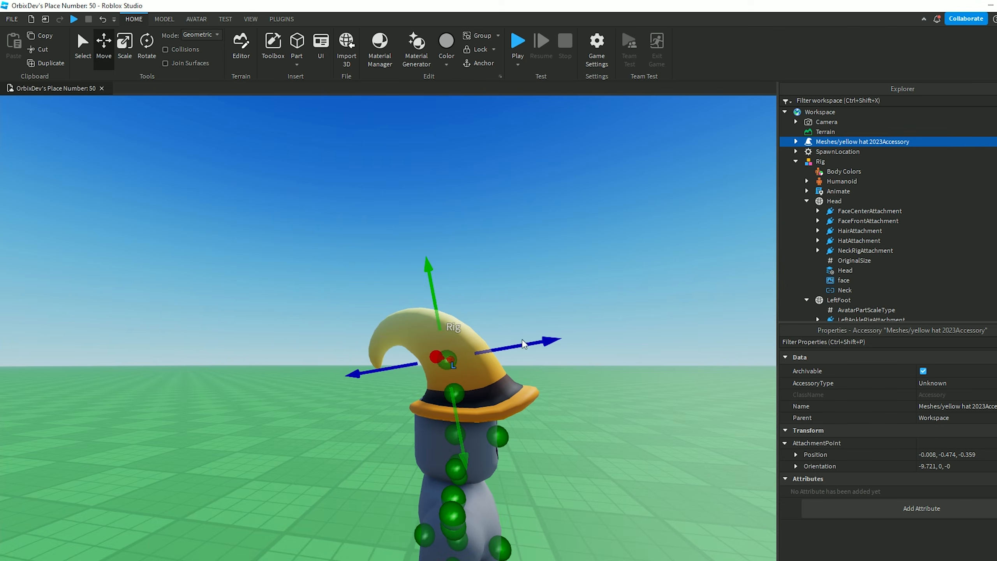
left_click_drag(522, 343, 410, 304)
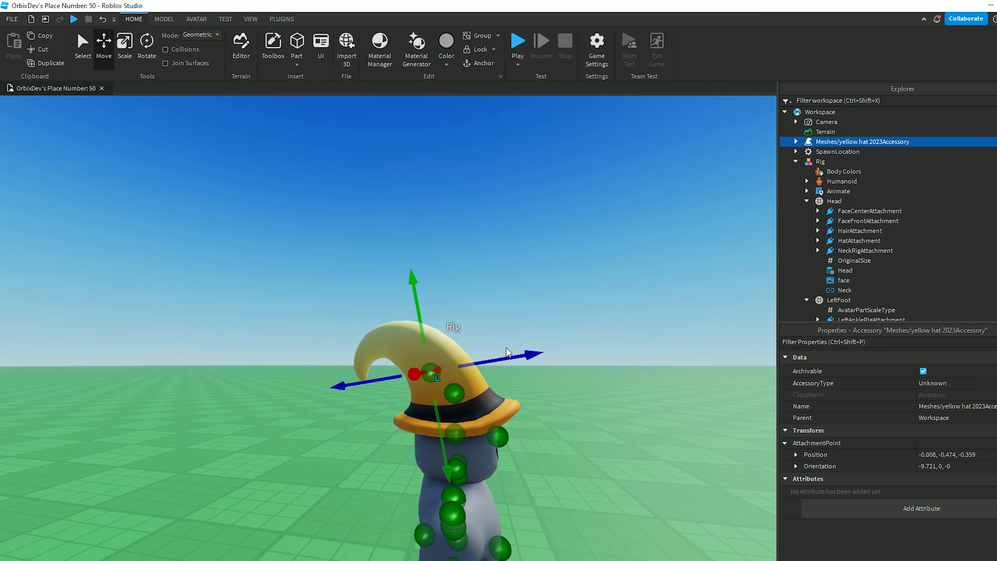
left_click(519, 357)
right_click_drag(512, 320, 512, 320)
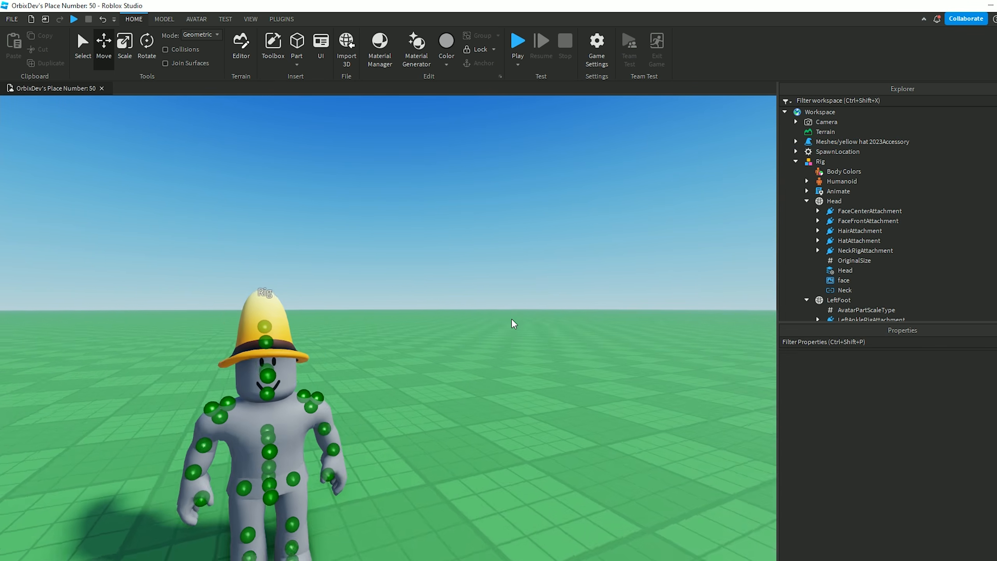
right_click_drag(511, 320, 501, 303)
scroll(512, 319, "up", 3)
right_click_drag(444, 217, 444, 216)
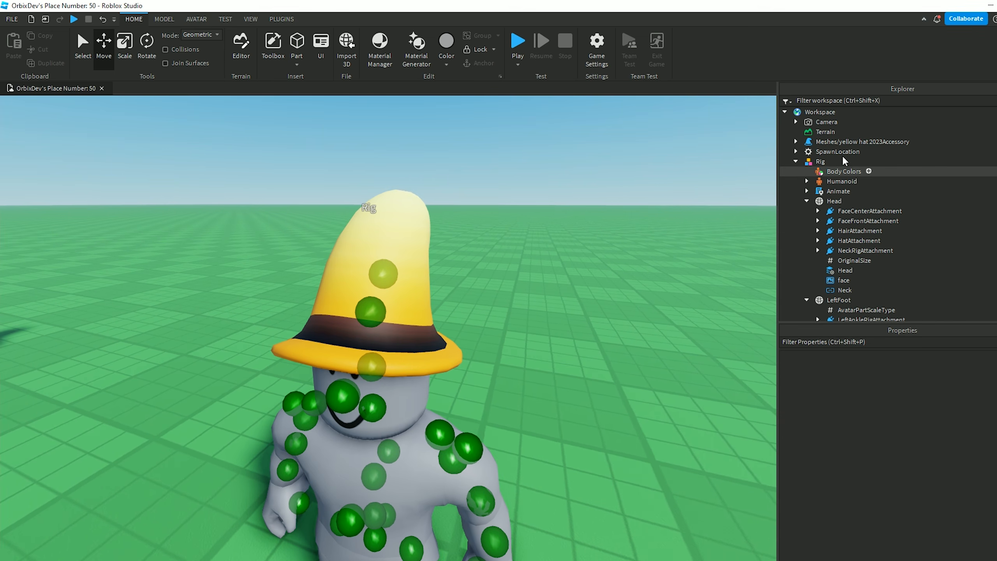
left_click(838, 141)
right_click_drag(525, 178, 525, 178)
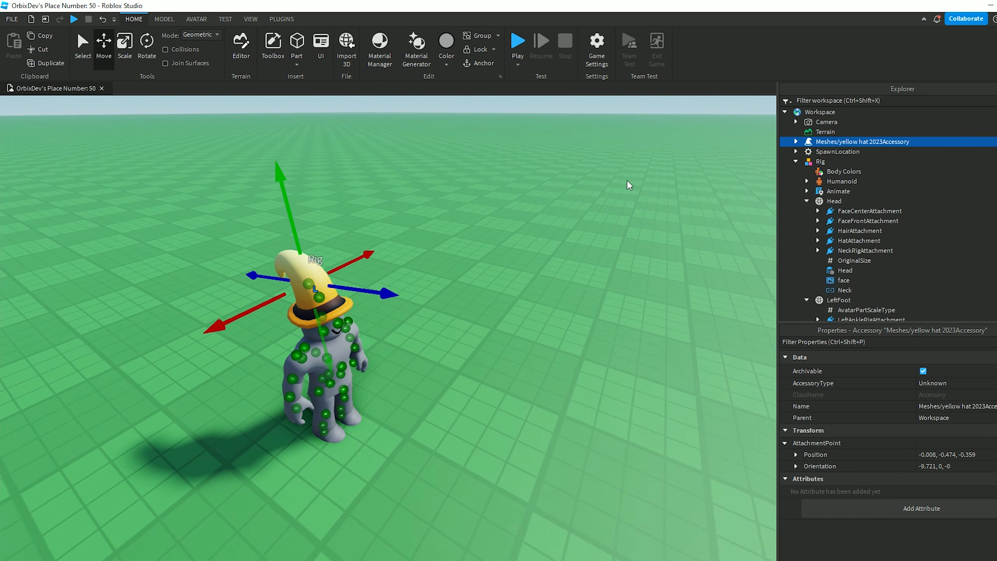
right_click(828, 142)
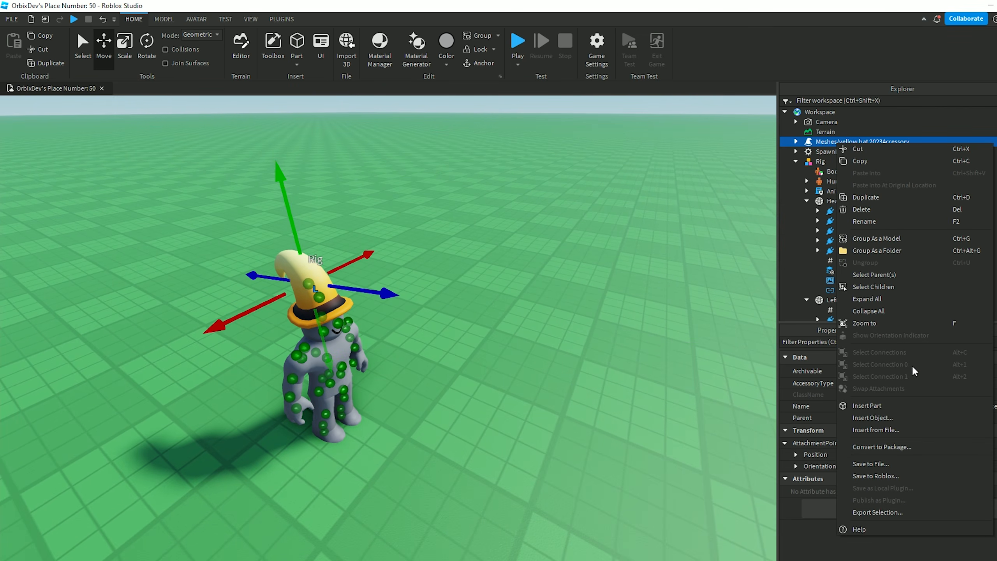
left_click(877, 511)
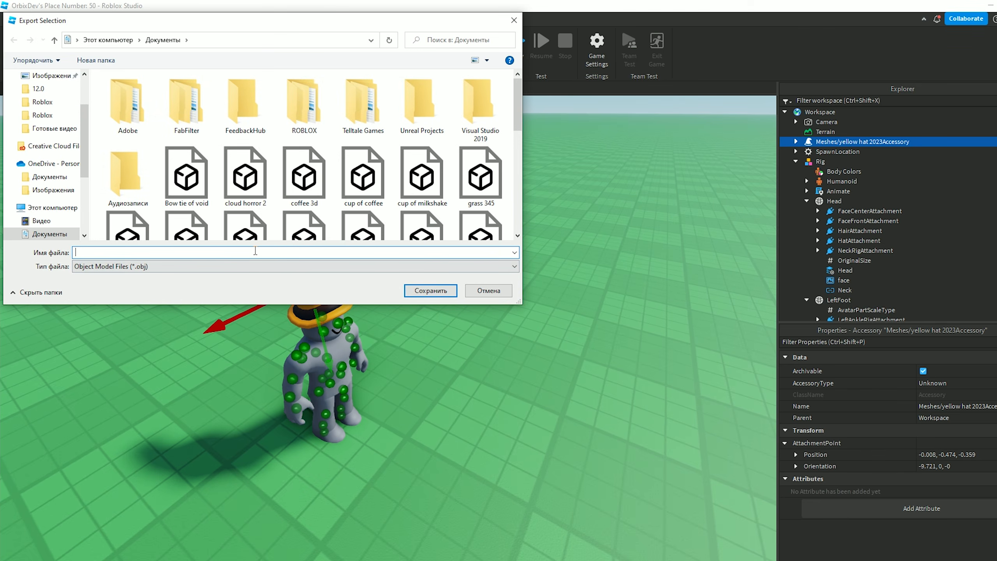
left_click(514, 20)
Examine the fit of the yellow hat accessory on the rig's head from the front, the sides and above.
key("f")
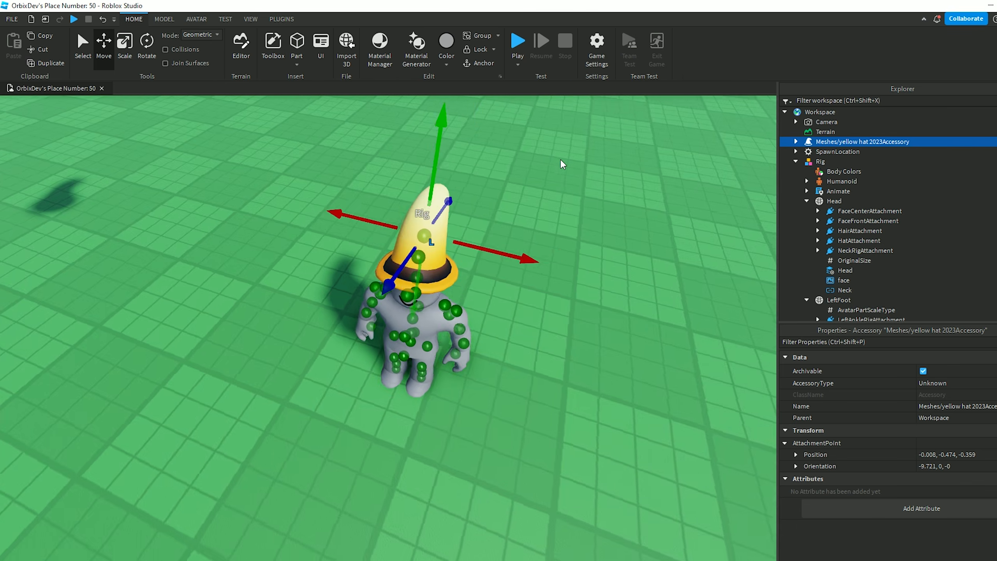
key("d")
right_click_drag(561, 159, 564, 164)
key("a")
key("s")
key("w")
left_click(561, 160)
key("w")
key("d")
key("s")
key("a")
key("w")
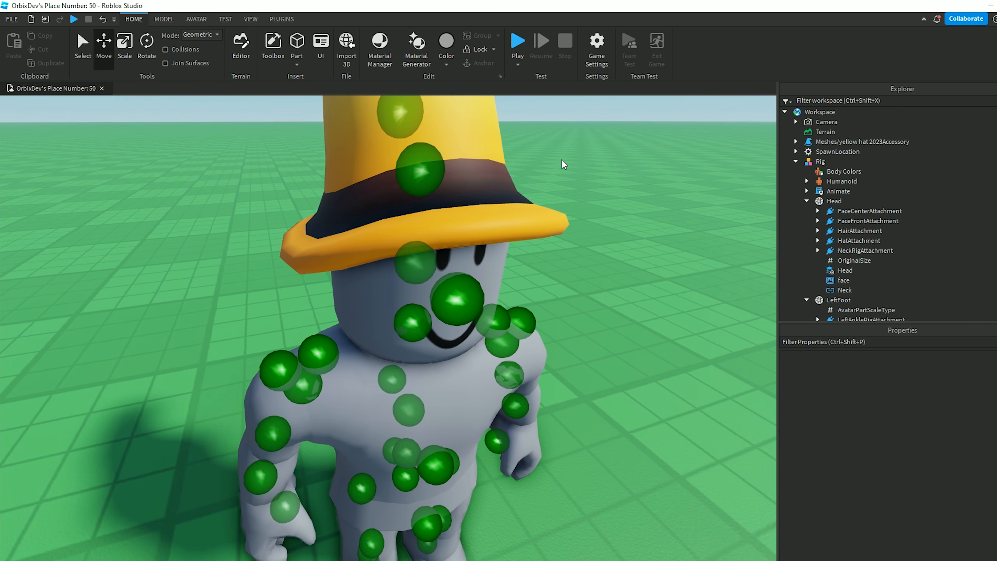
right_click_drag(562, 160, 562, 161)
scroll(563, 162, "down", 10)
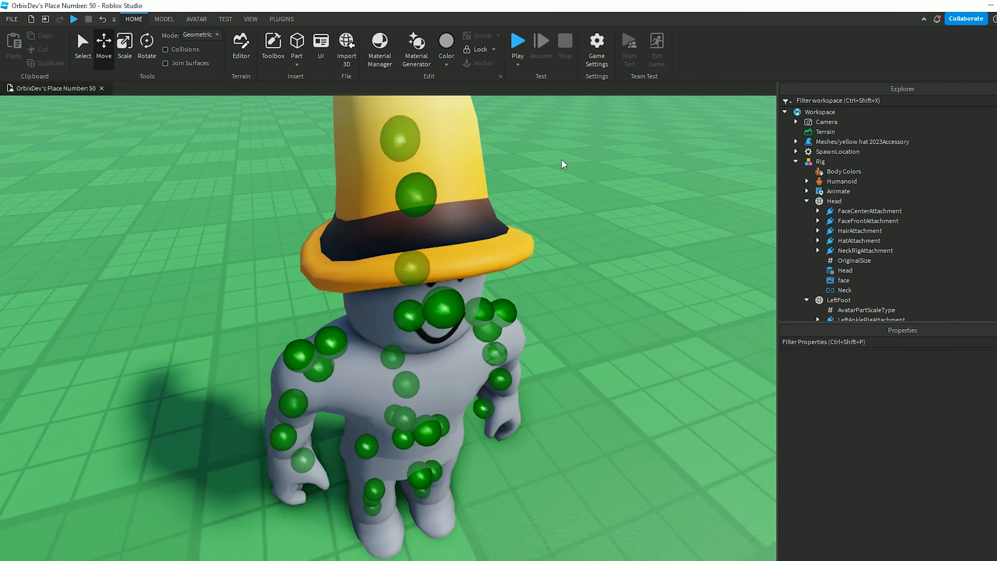
scroll(563, 165, "down", 4)
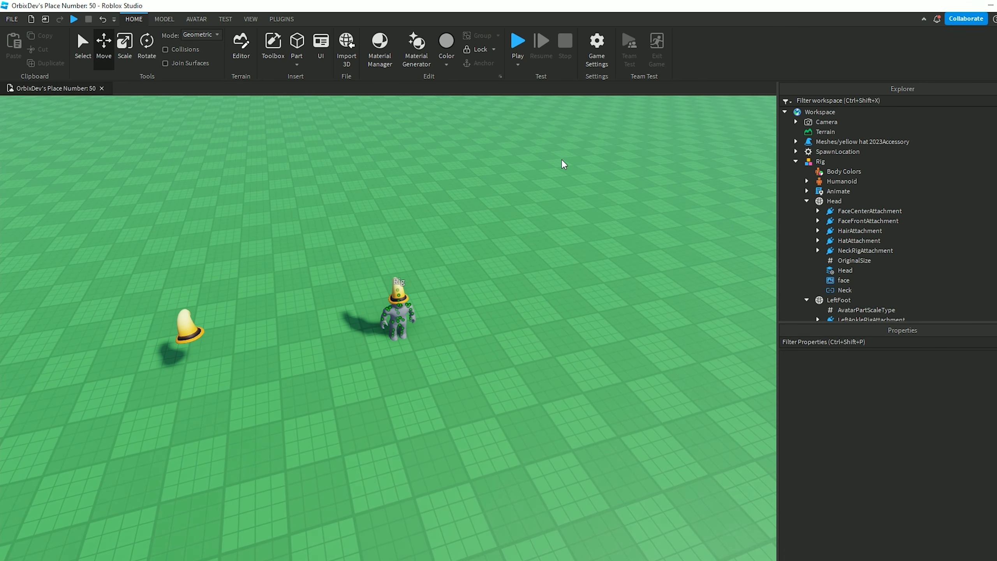
key("w")
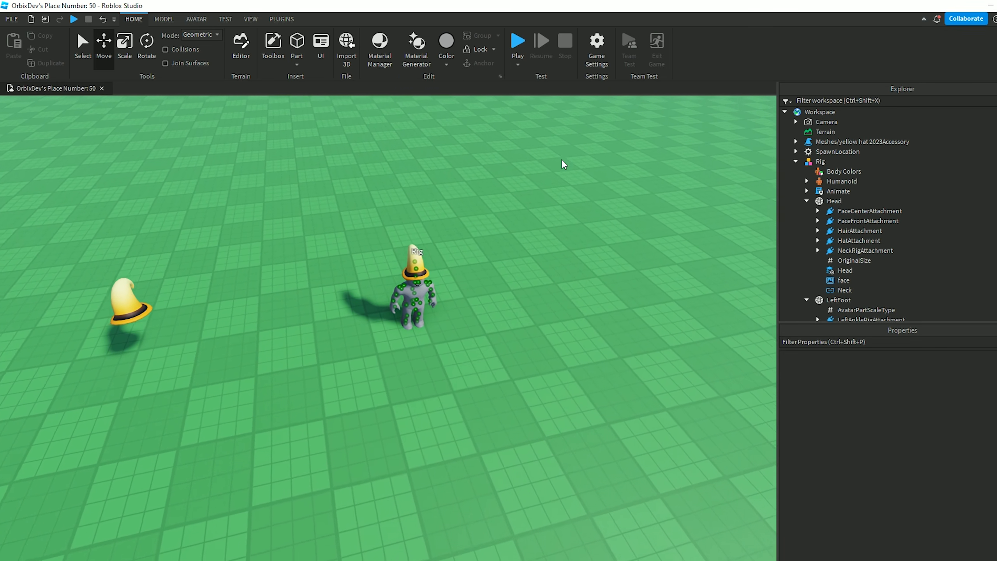
right_click_drag(563, 161, 562, 159)
key("w")
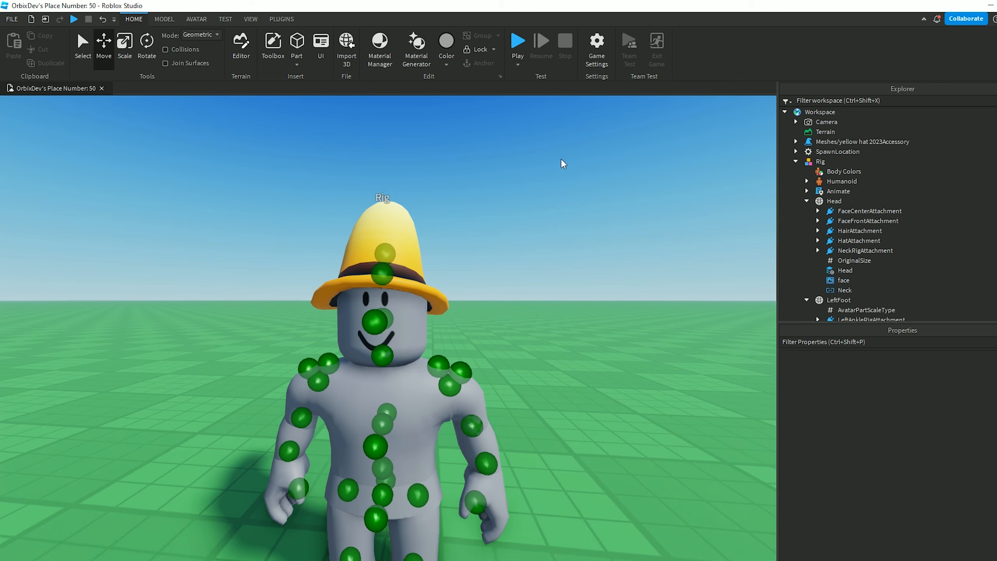
right_click_drag(563, 159, 561, 159)
key("a")
key("w")
key("d")
key("w")
key("a")
key("e")
key("d")
key("q")
key("s")
key("w")
scroll(561, 160, "up", 10)
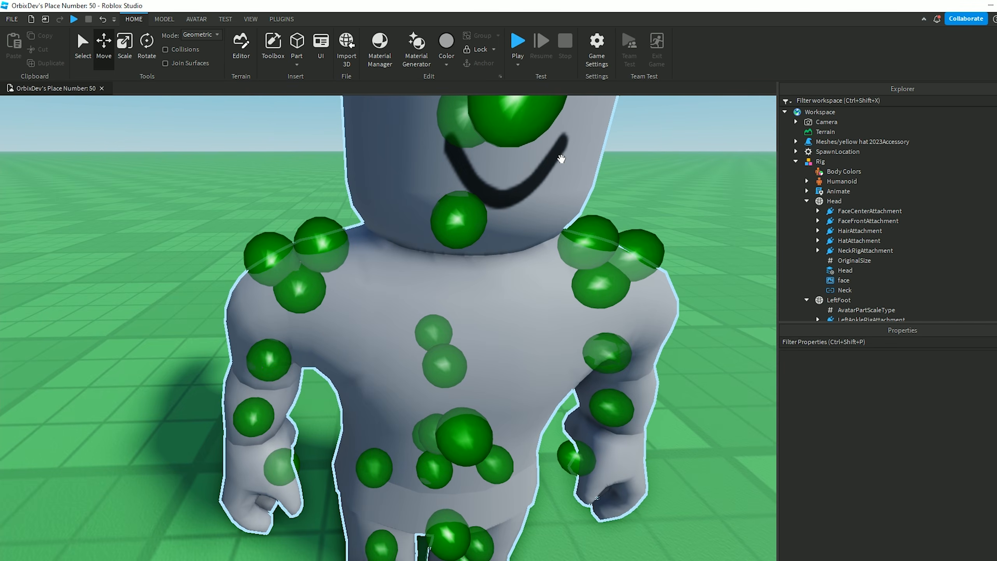
key("s")
key("w")
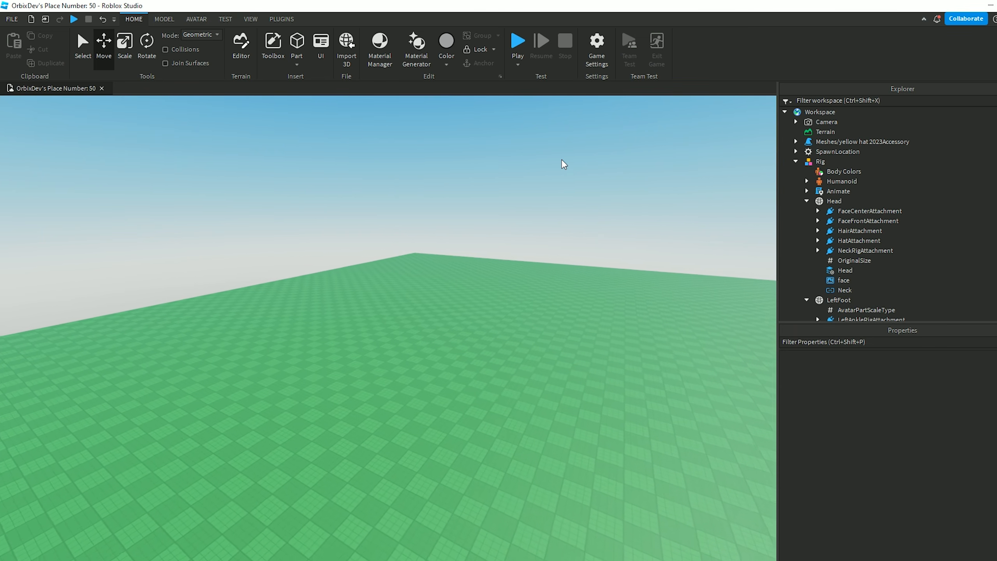
right_click_drag(561, 159, 562, 158)
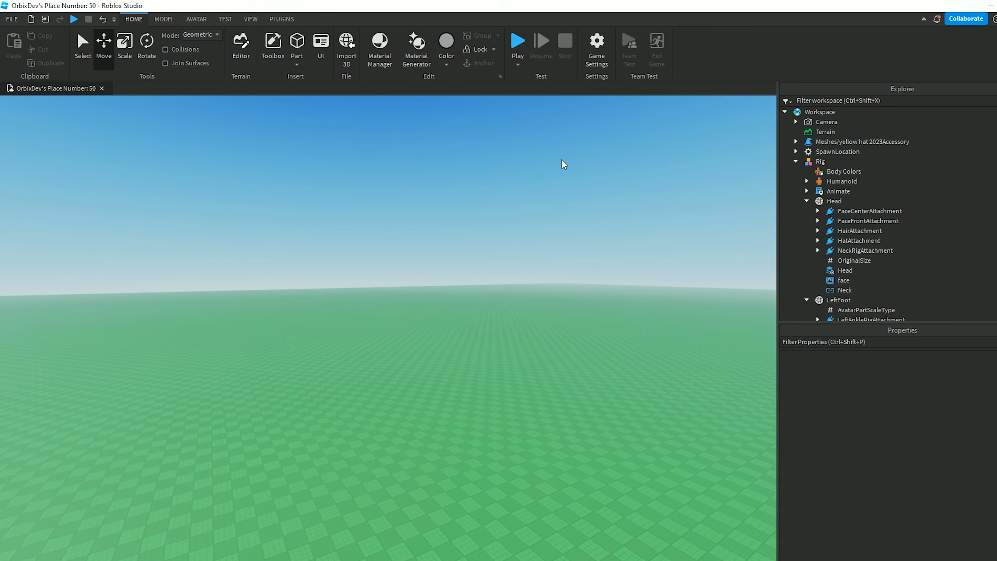
right_click_drag(560, 159, 562, 159)
key("w")
key("w")
key("w")
key("s")
key("s")
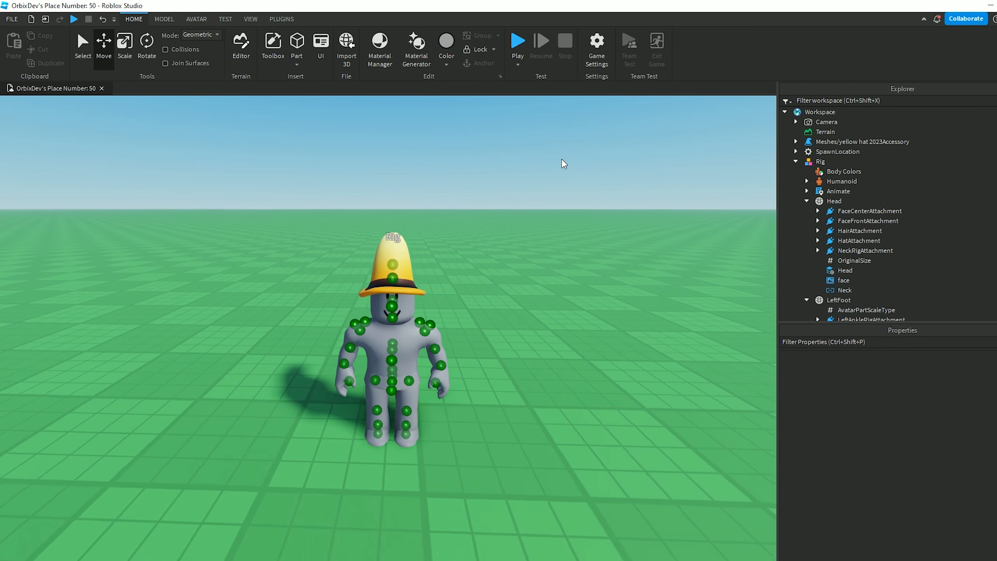
key("w")
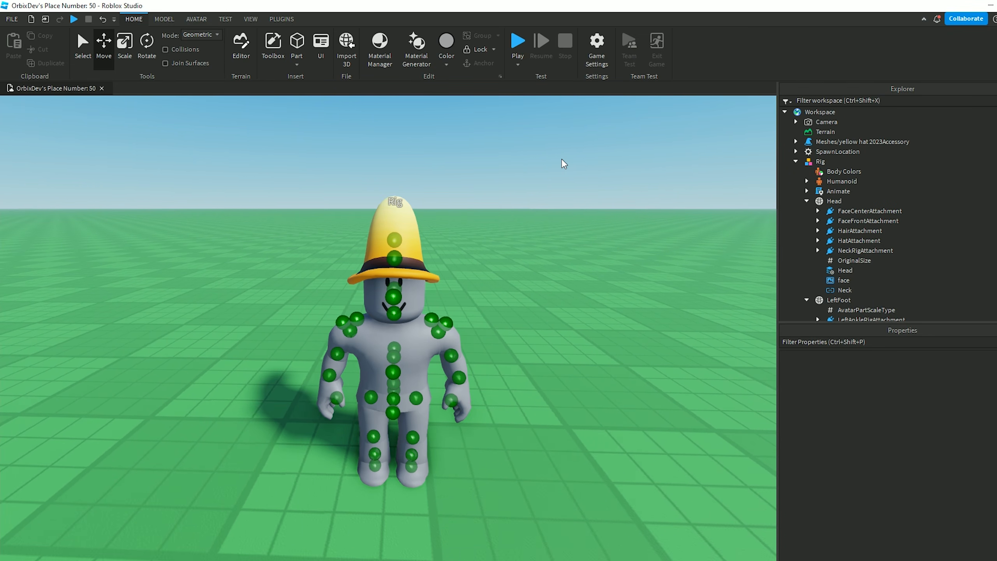
right_click_drag(561, 159, 561, 158)
scroll(562, 159, "up", 5)
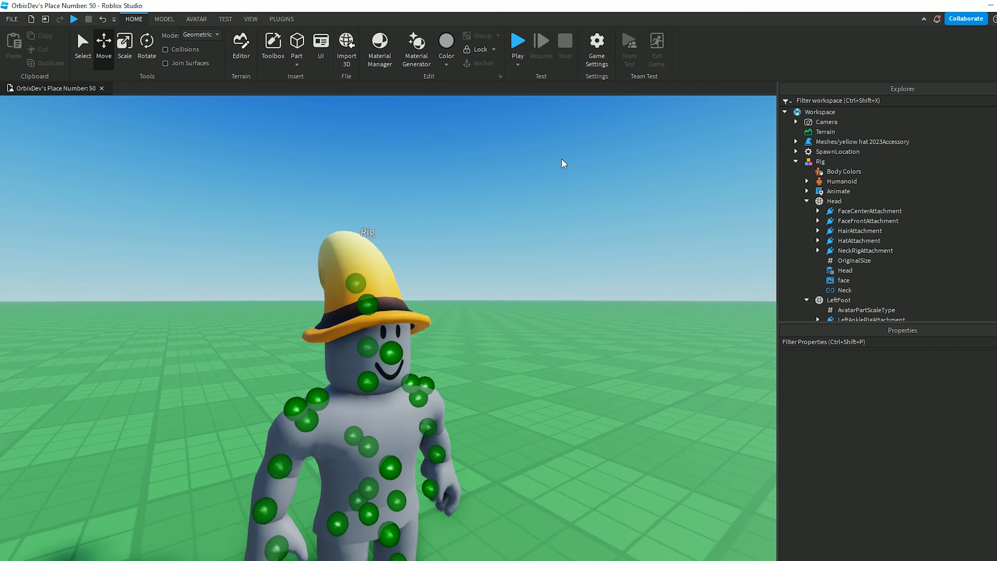
scroll(562, 159, "down", 1)
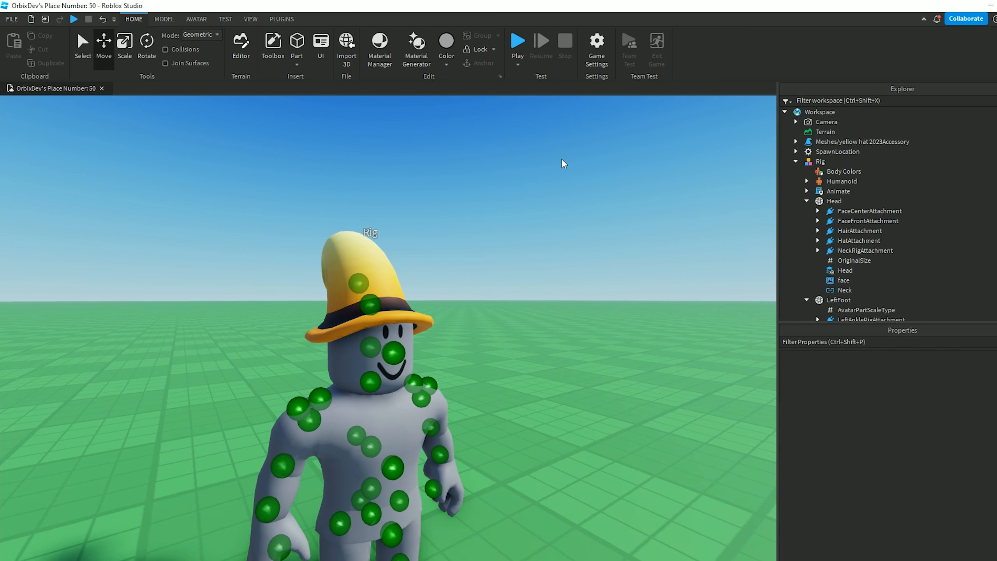
right_click_drag(561, 158, 561, 159)
scroll(562, 159, "up", 2)
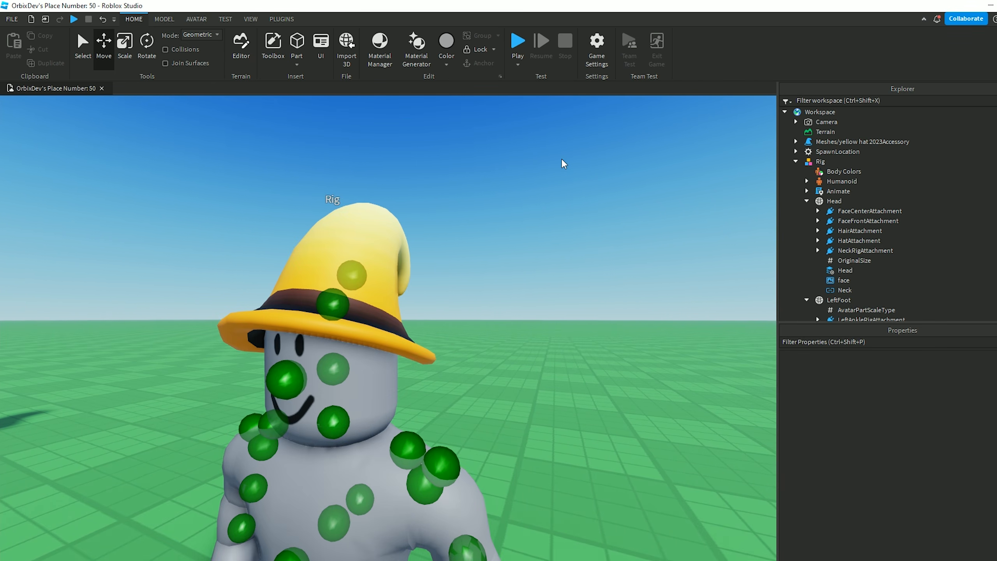
scroll(561, 159, "down", 8)
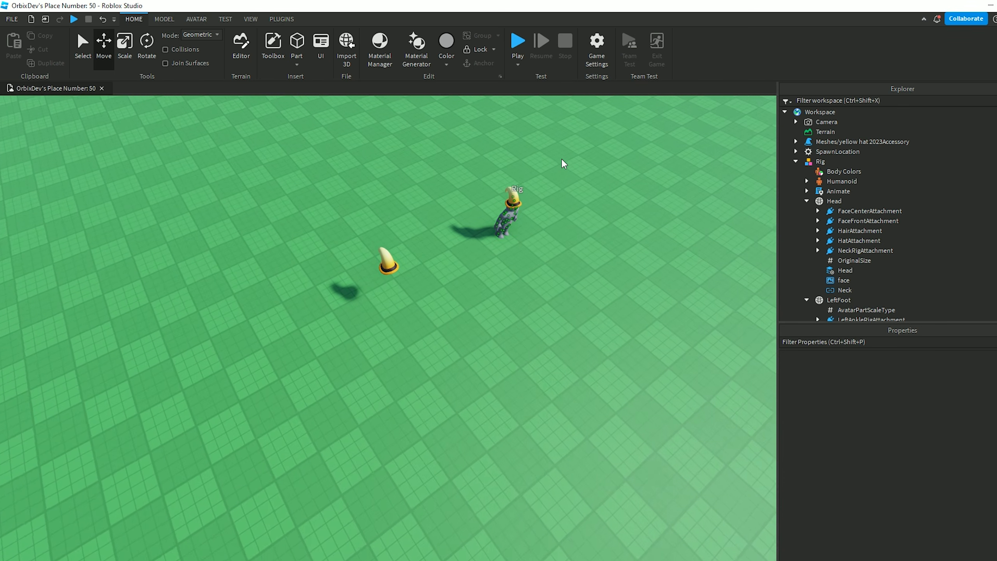
left_click(388, 276)
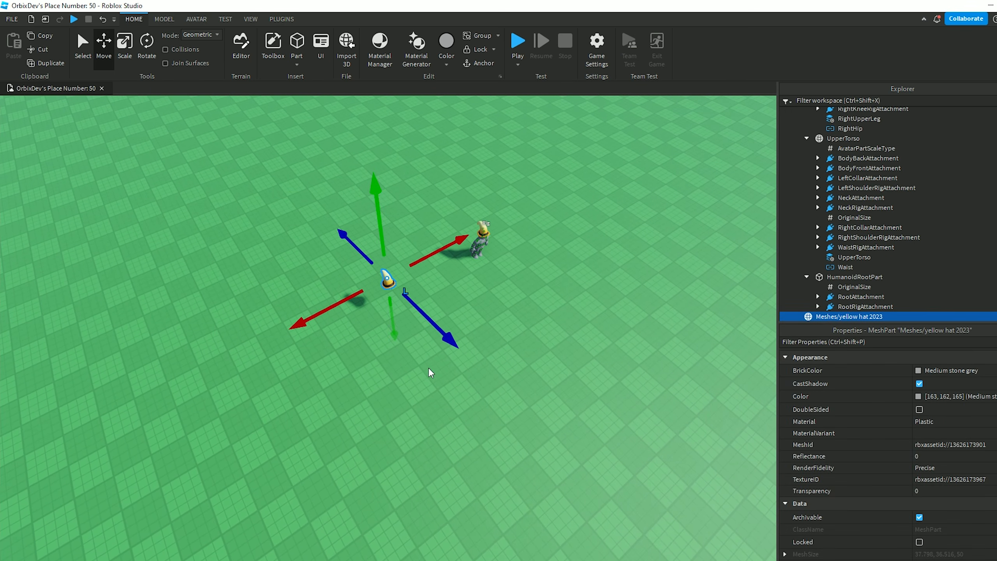
right_click_drag(477, 299, 477, 298)
scroll(478, 299, "up", 4)
left_click(477, 298)
scroll(477, 298, "up", 6)
scroll(476, 297, "up", 1)
scroll(476, 297, "up", 5)
key("d")
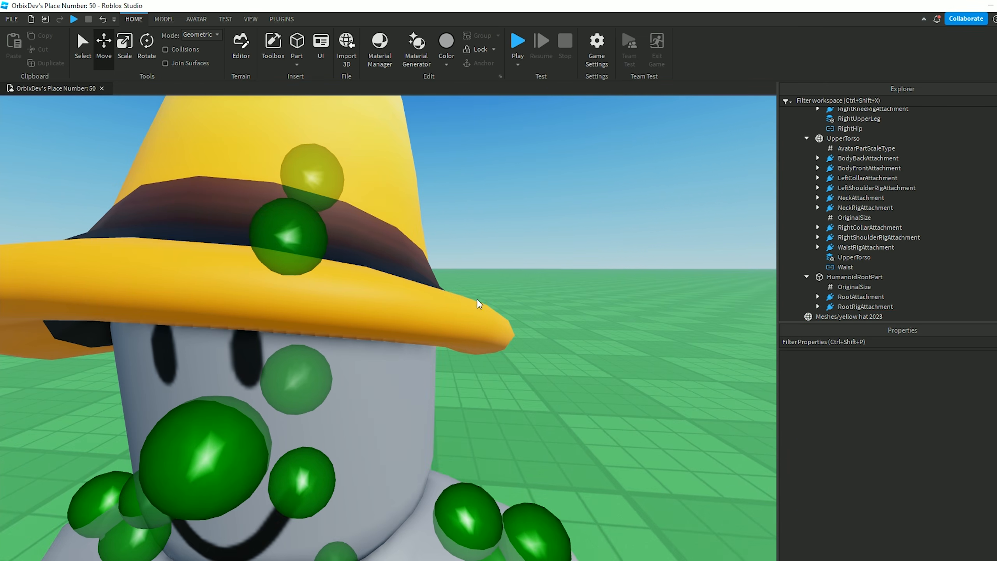
scroll(537, 287, "down", 12)
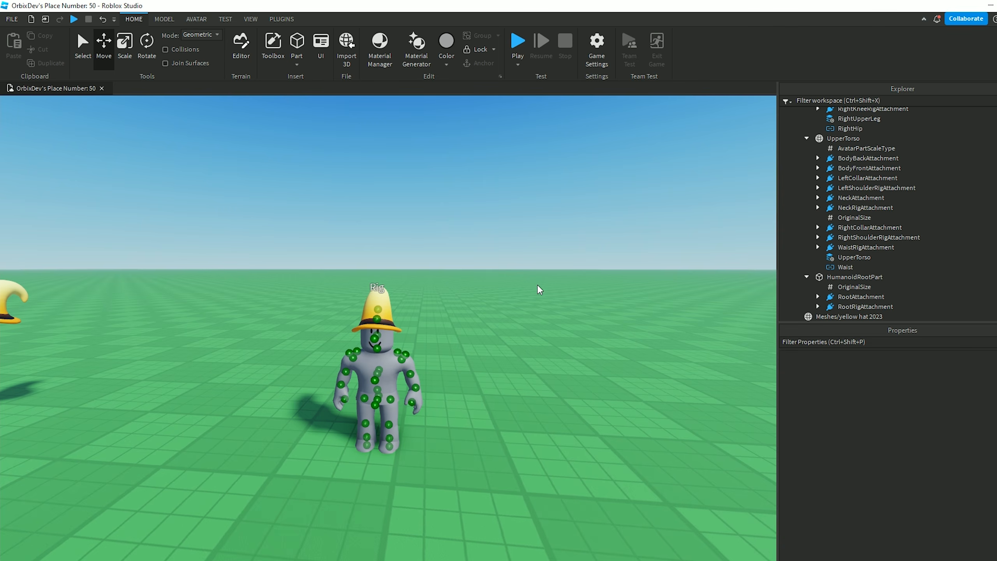
right_click_drag(538, 285, 537, 285)
key("a")
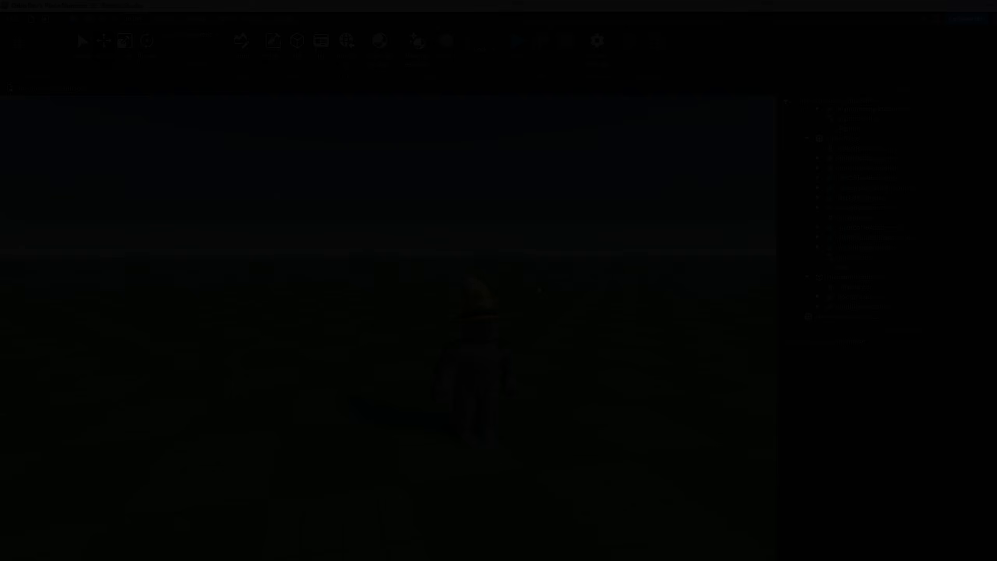